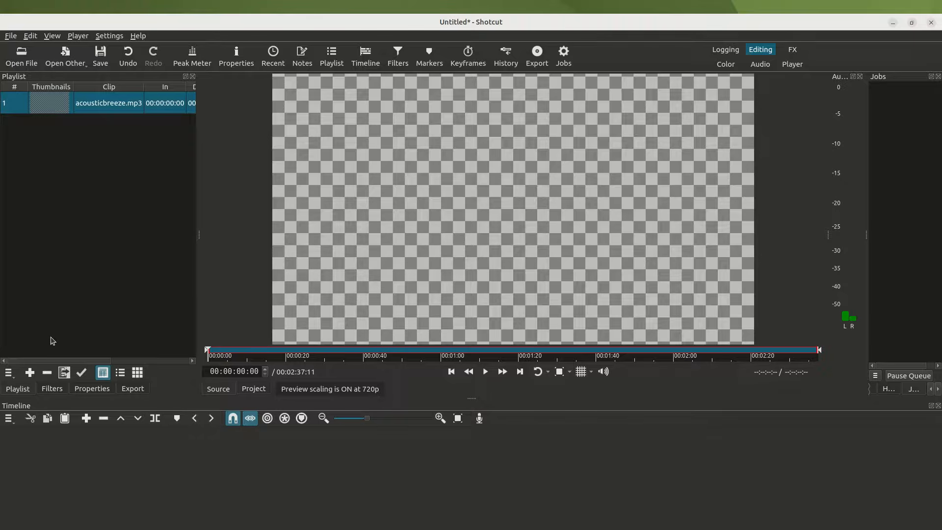
Close the Playlist, Filters and Timeline panels
left_click(52, 390)
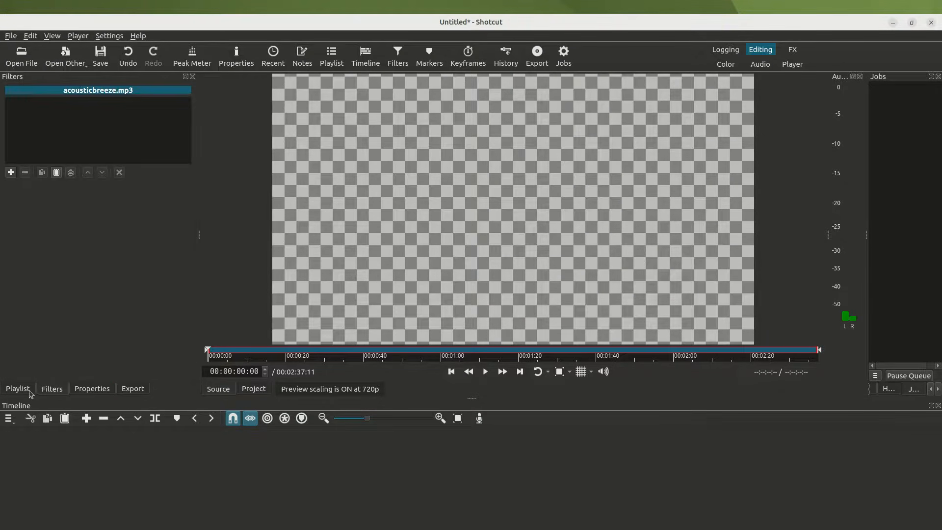
left_click(28, 392)
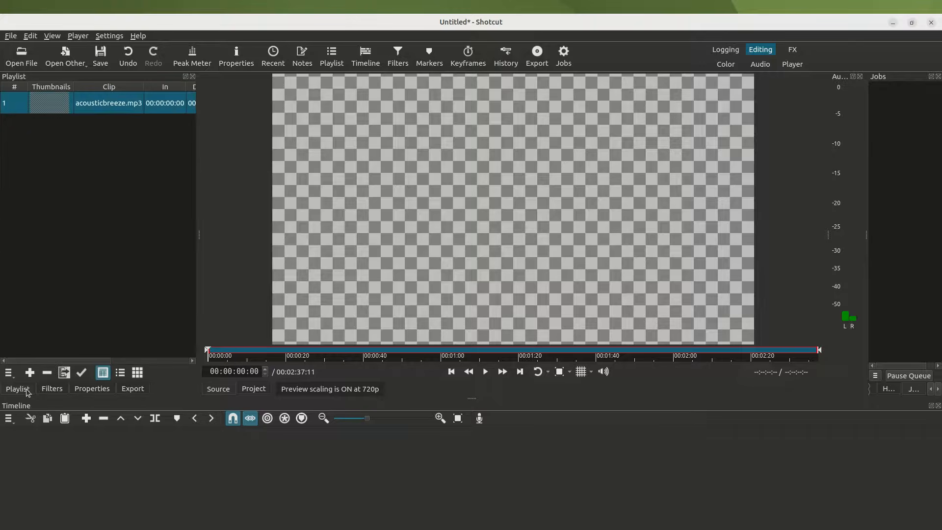
left_click(193, 76)
left_click(193, 77)
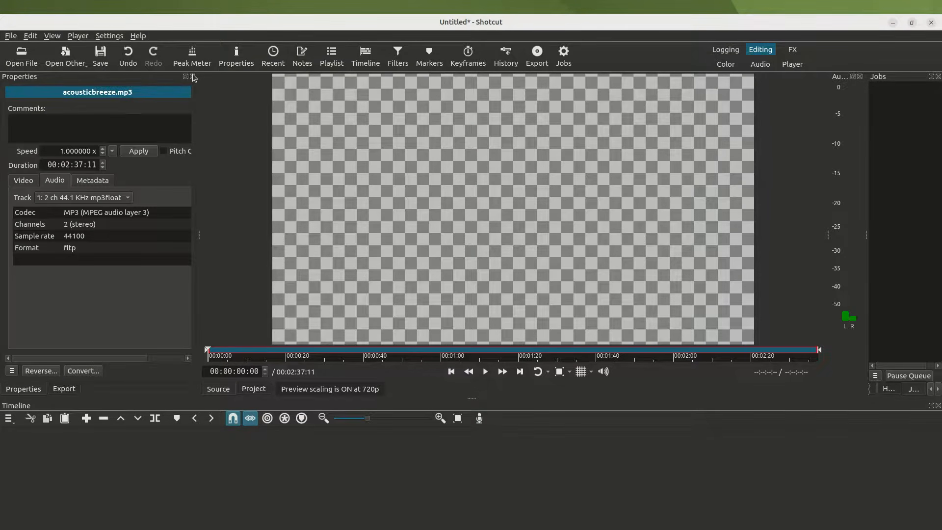
left_click(938, 406)
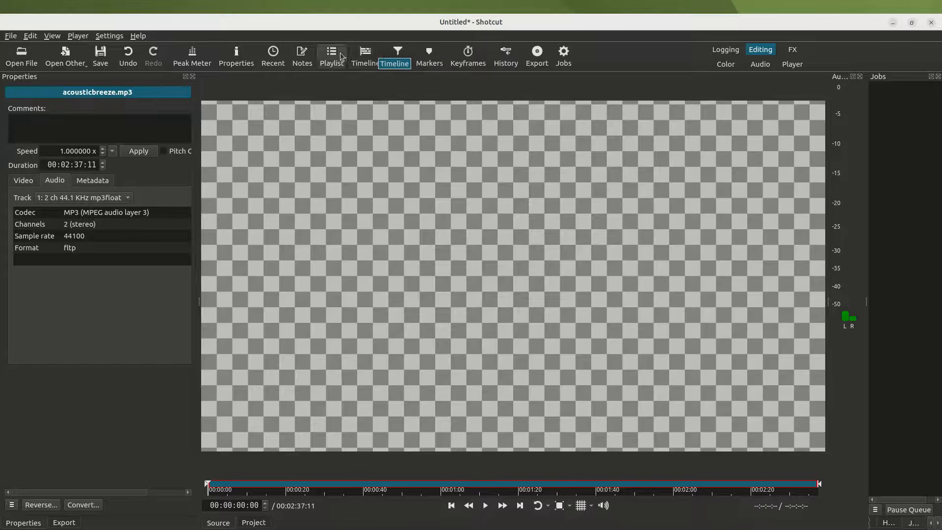
Reopen the Timeline, Playlist and Filters panels and bring the Playlist to the front
left_click(363, 60)
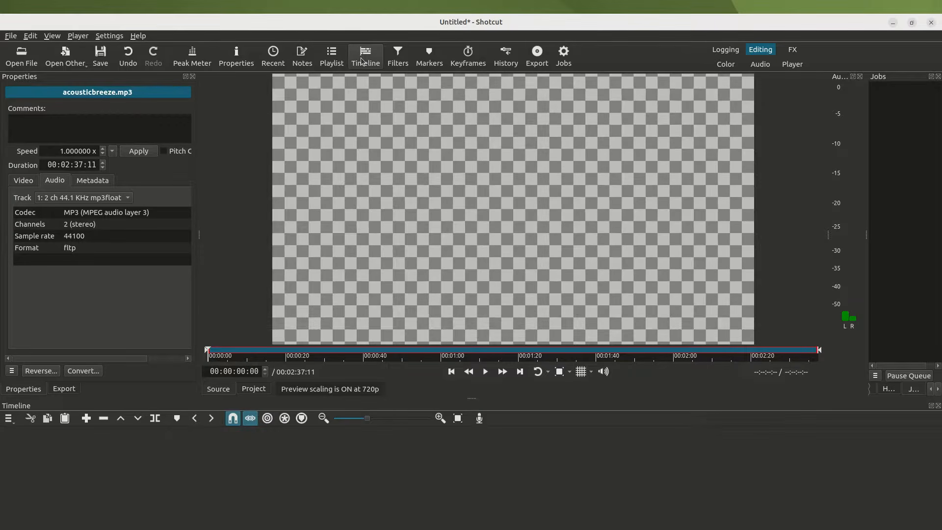
left_click(337, 60)
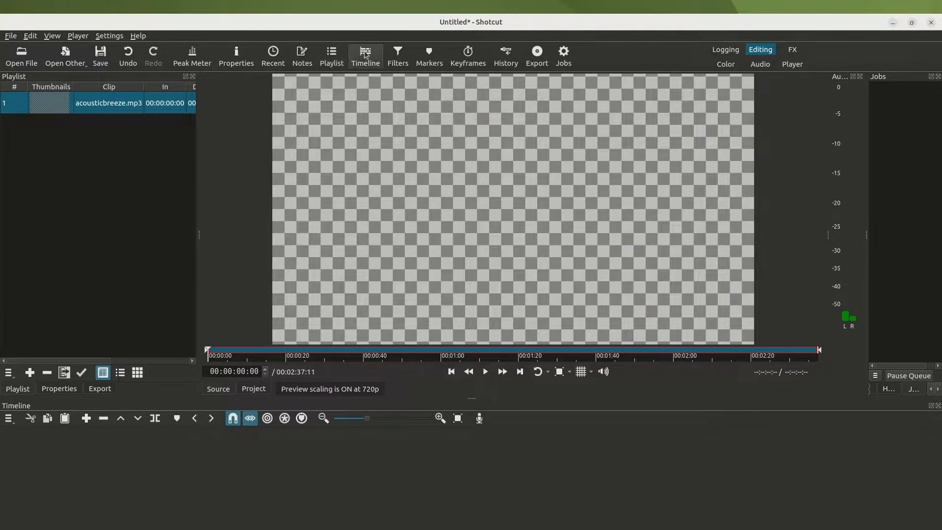
left_click(398, 55)
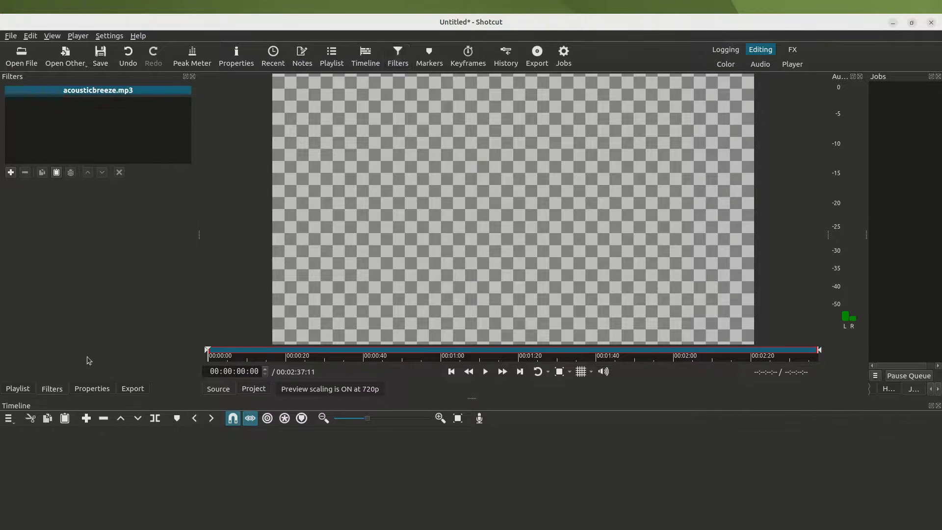
left_click(18, 390)
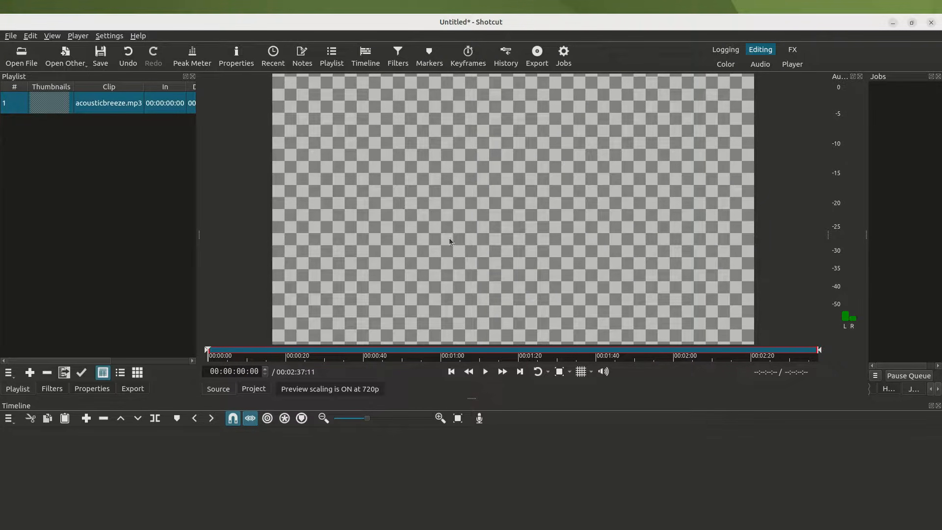
Place acousticbreeze.mp3 from the player at the start of the timeline and play its first seconds
left_click_drag(530, 257, 119, 457)
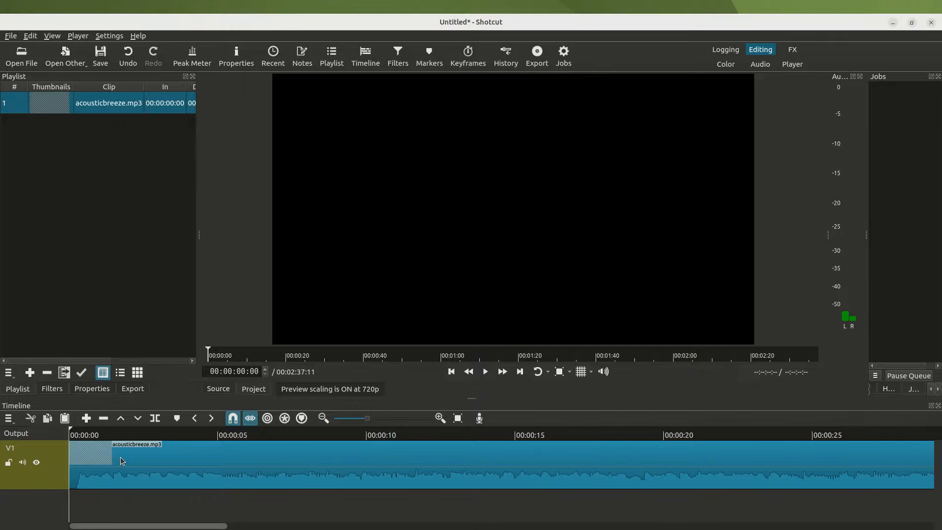
key("space")
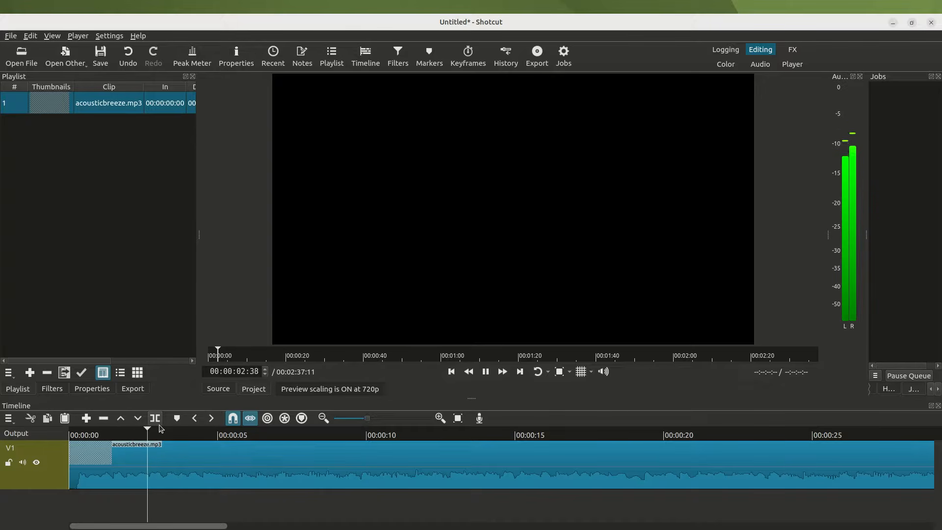
key("space")
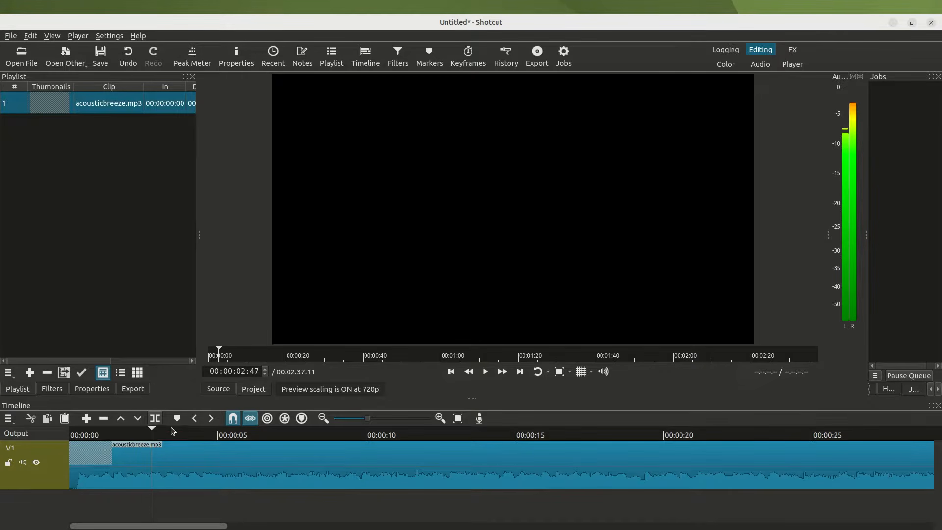
Detach the audio of the acousticbreeze.mp3 clip onto its own track and delete the leftover clip on V1
right_click(169, 459)
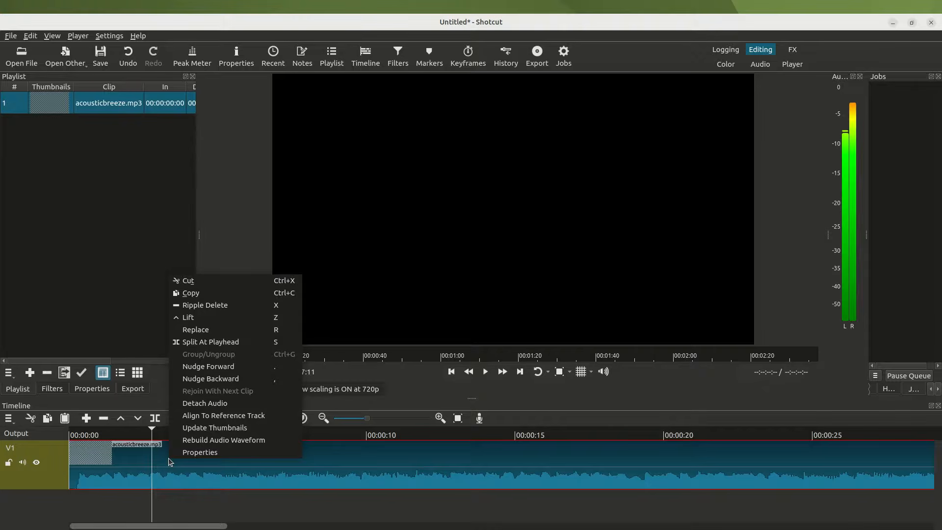
left_click(220, 404)
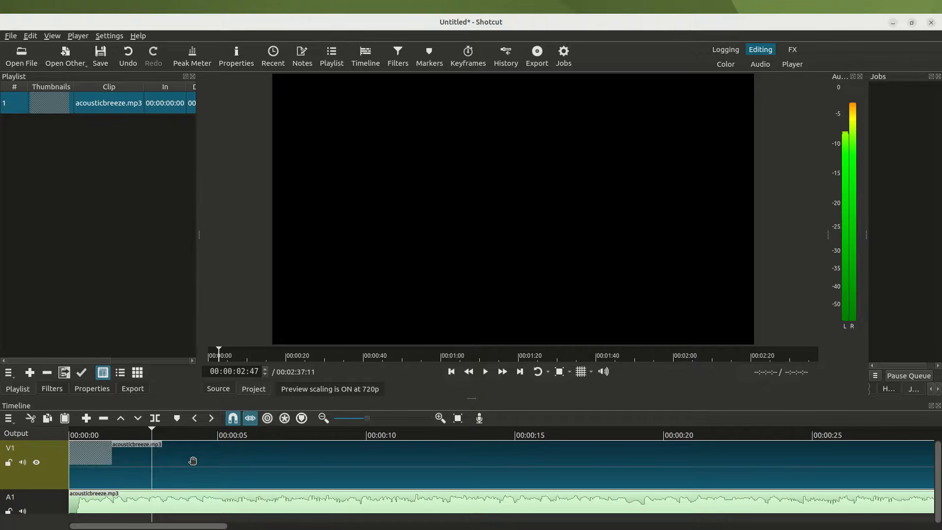
key("Delete")
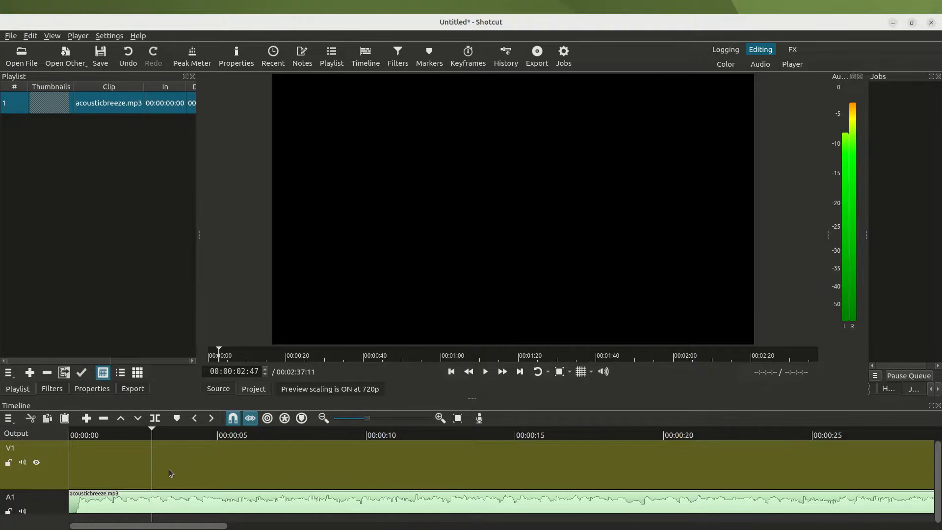
Play a short stretch near the beginning of the detached music and make the timeline area taller
left_click(110, 432)
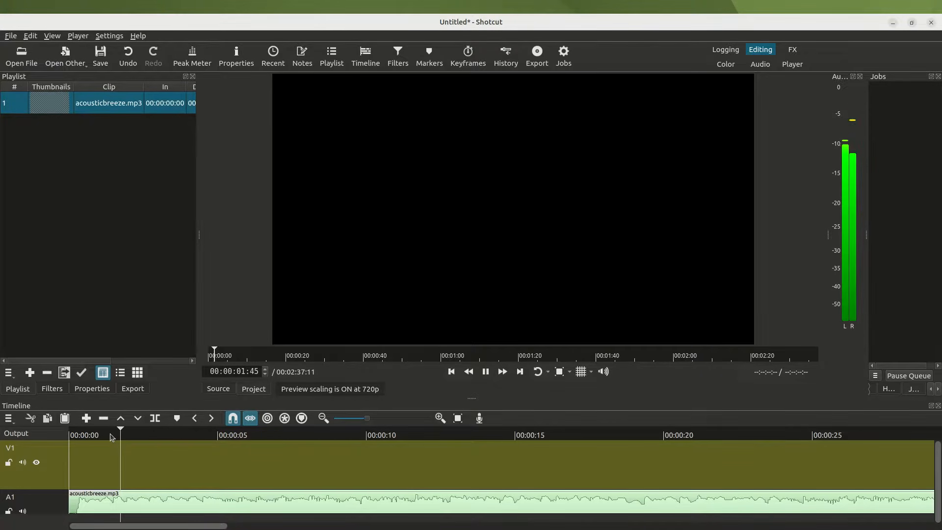
key("space")
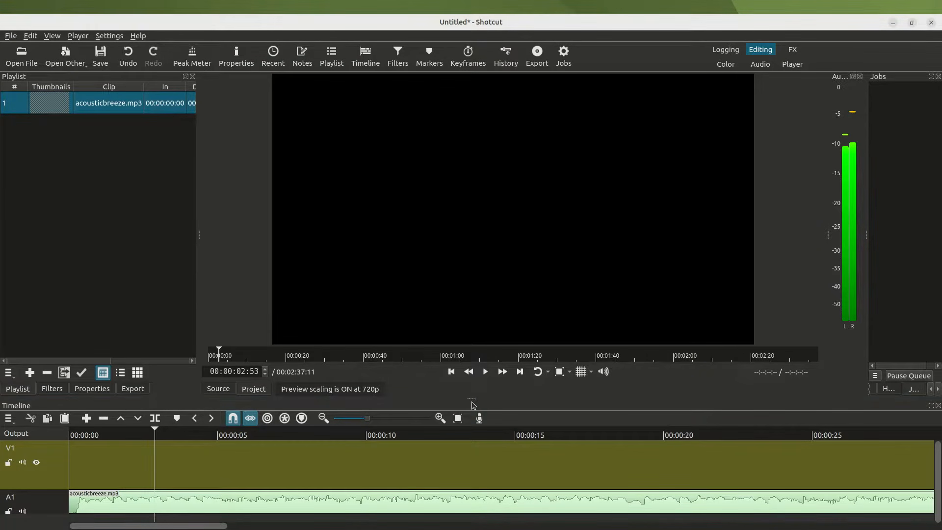
left_click_drag(473, 400, 470, 328)
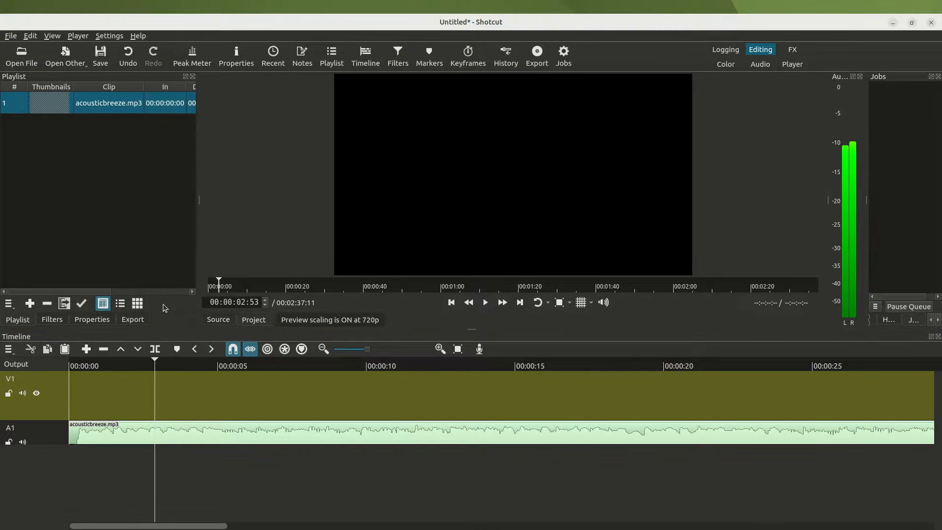
left_click(52, 320)
left_click(90, 324)
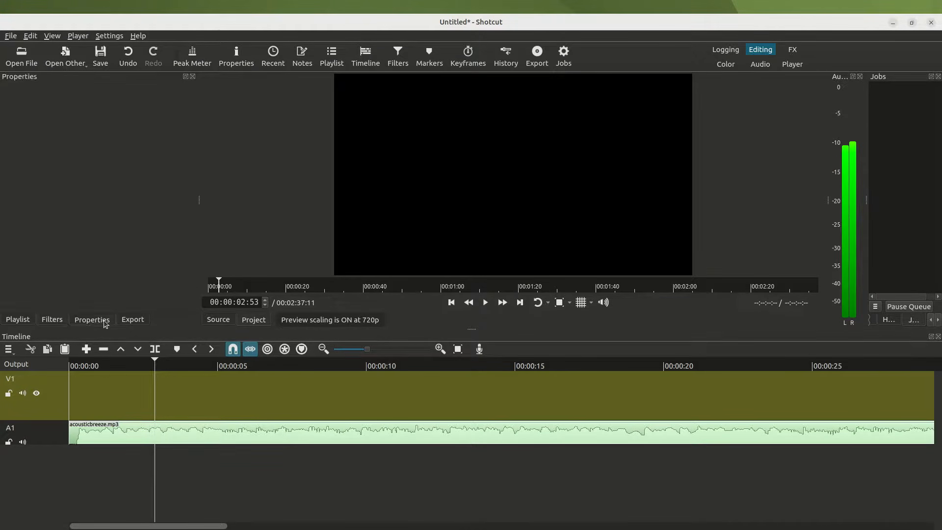
left_click(123, 323)
left_click(23, 325)
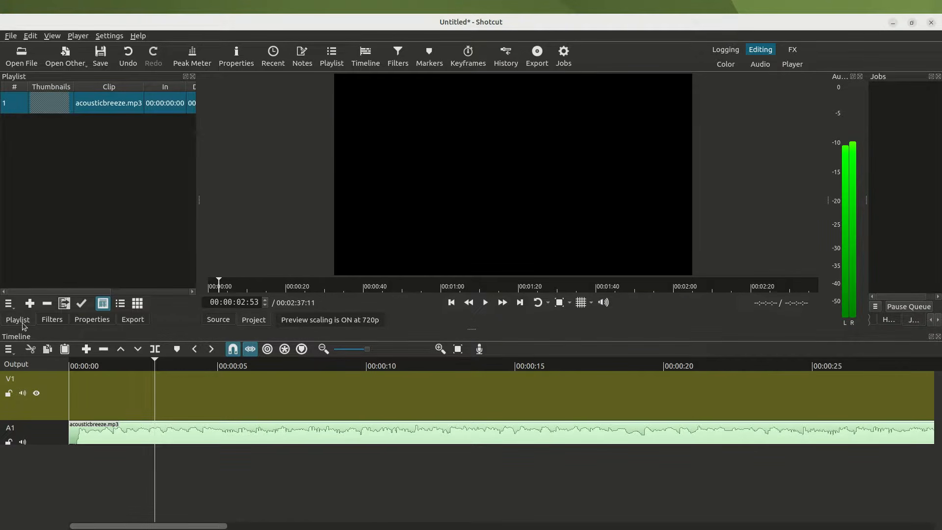
Switch to the file manager's CLIP folder and add C0001, C0002, C0003, C0004, C0005 and C0007 (MP4) to the Shotcut playlist
key("alt+Tab")
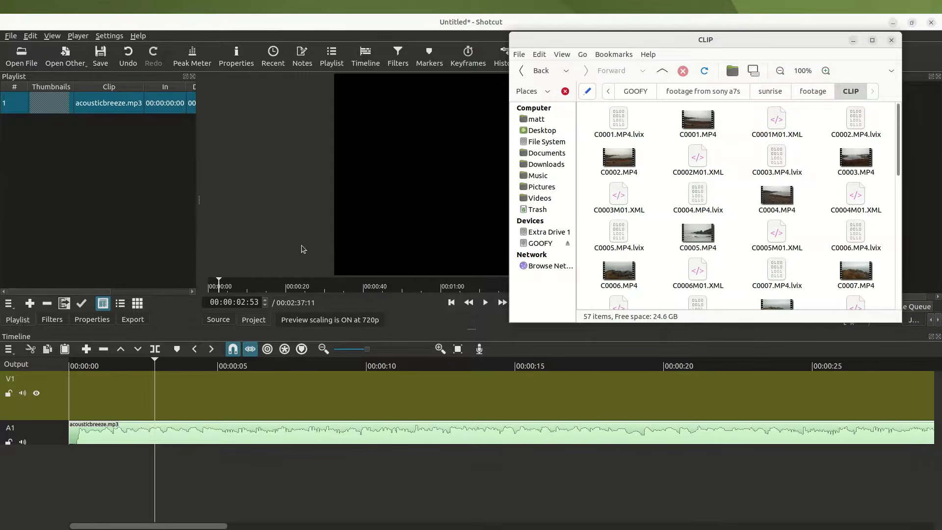
left_click(618, 158)
left_click(697, 120, "ctrl")
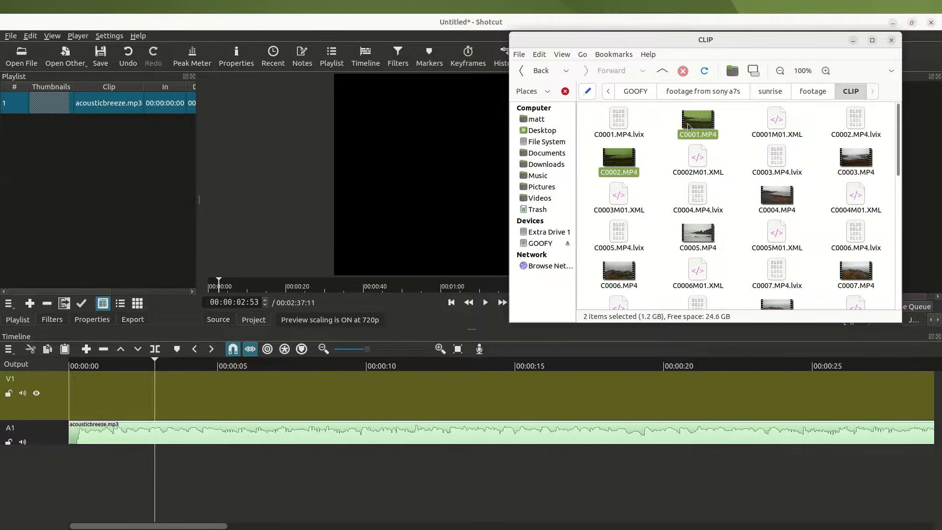
left_click(703, 229, "ctrl")
left_click(777, 197, "ctrl")
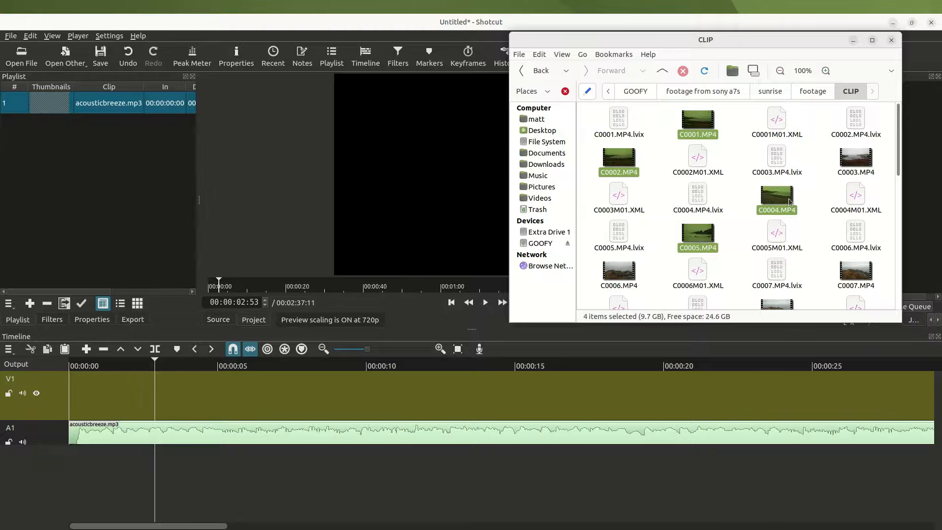
left_click(856, 158, "ctrl")
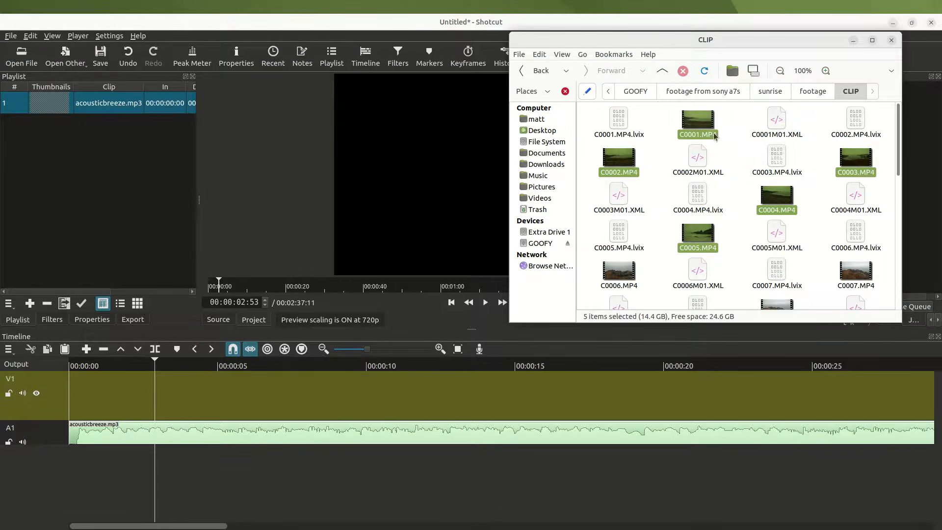
left_click(855, 271, "ctrl")
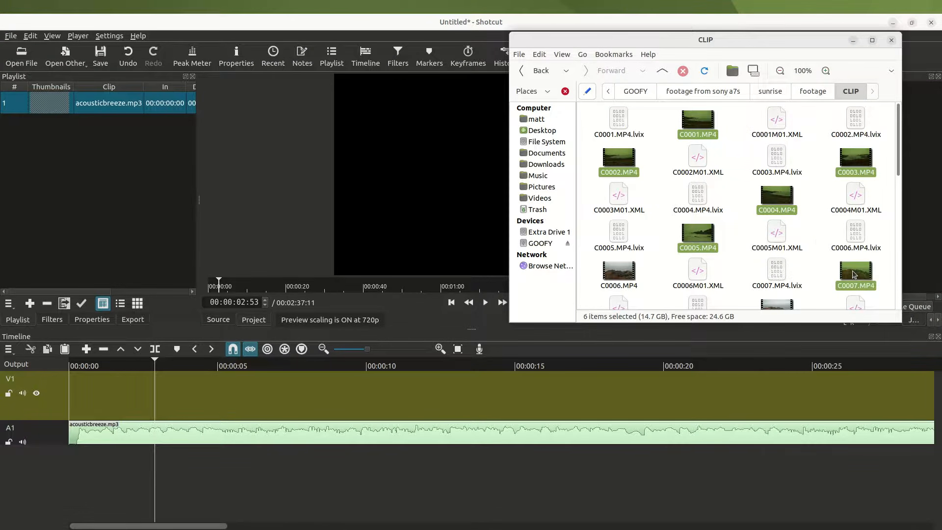
left_click_drag(699, 121, 140, 194)
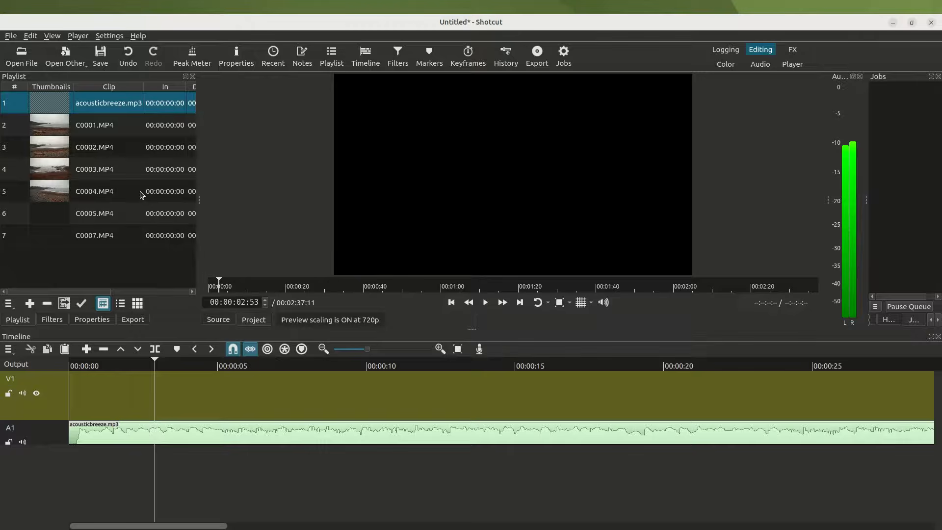
left_click(126, 267)
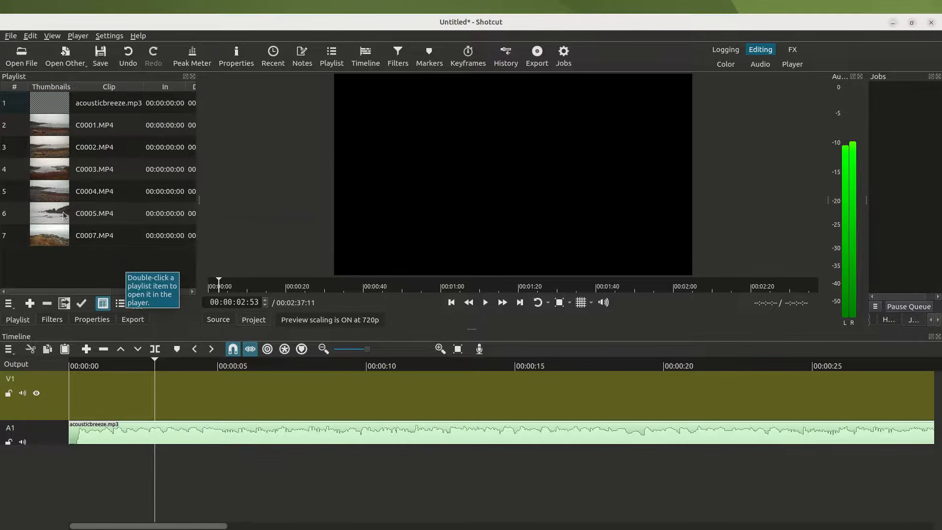
Open C0003.MP4 in the player, play through it and set its in point at 00:00:32:06
double_click(51, 175)
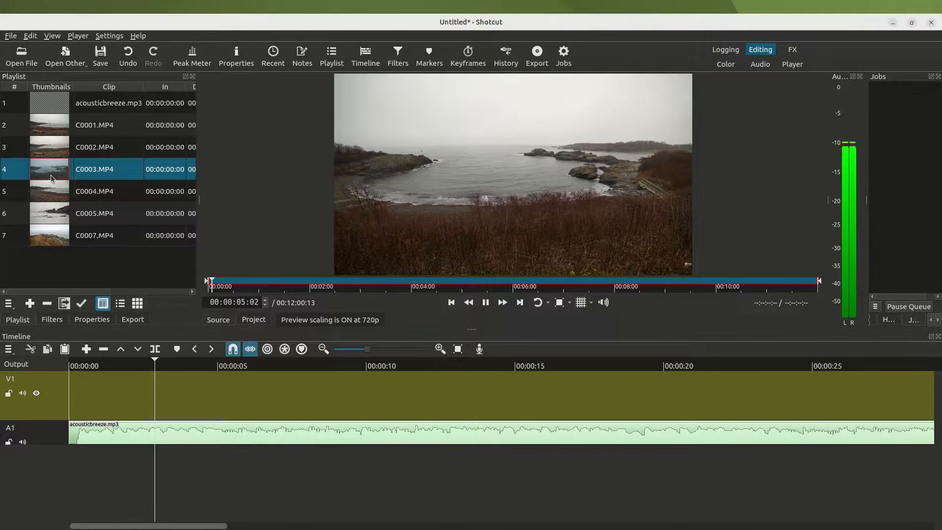
key("space")
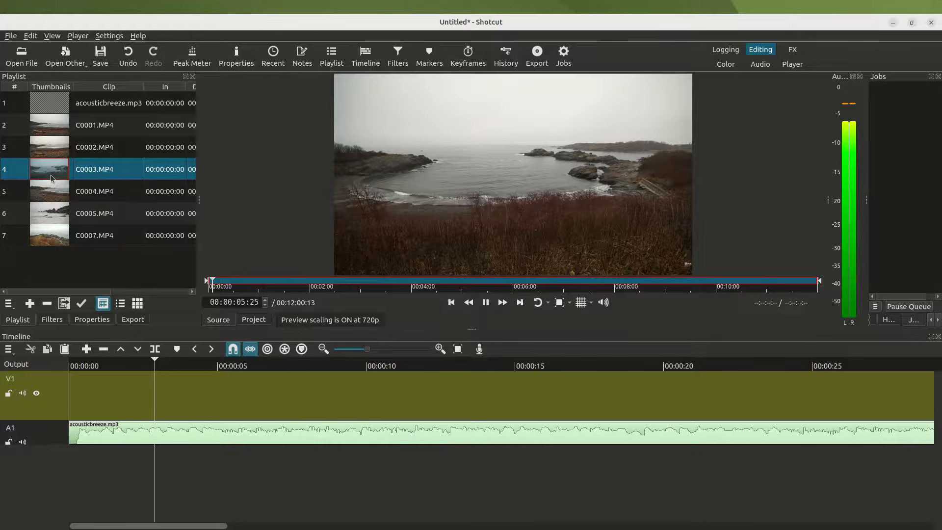
key("space")
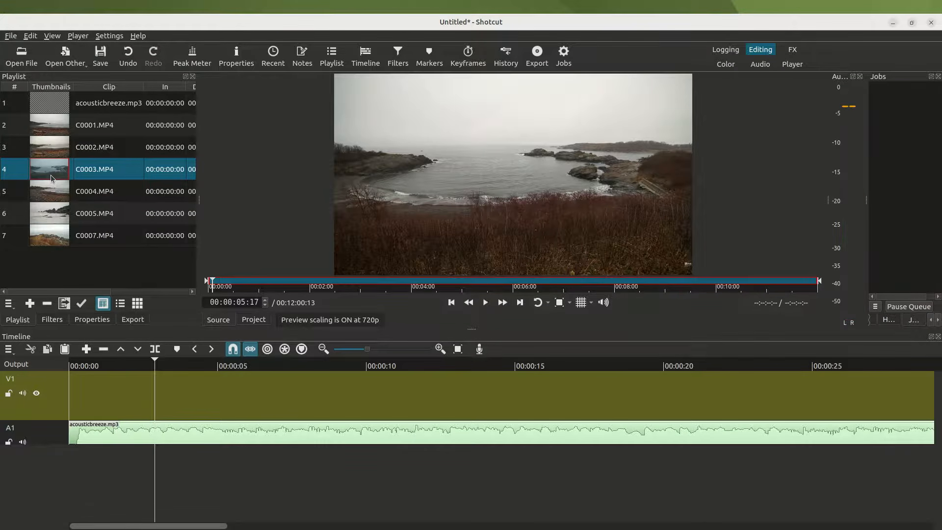
key("space")
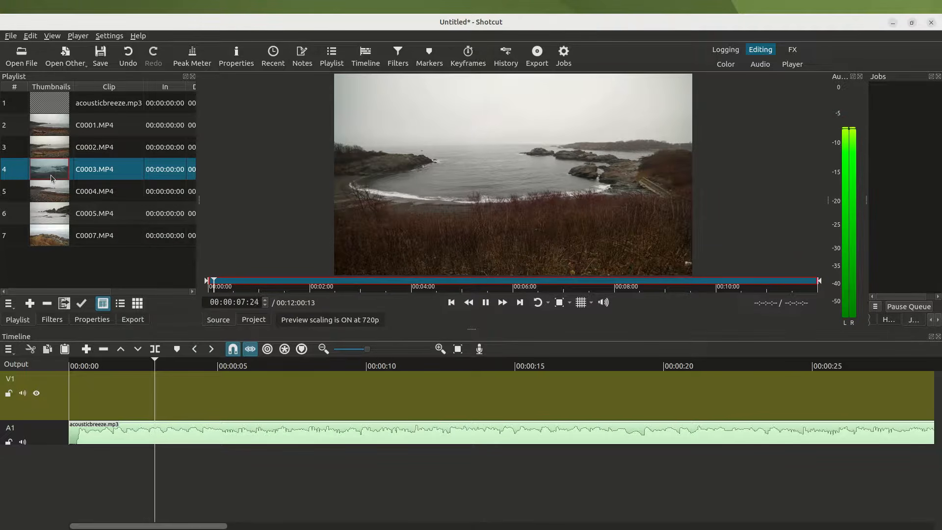
key("space")
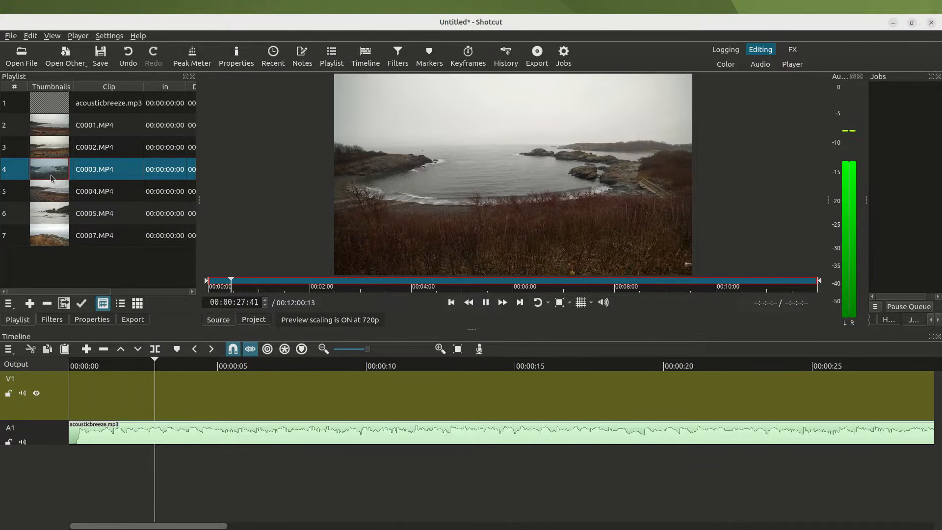
key("space")
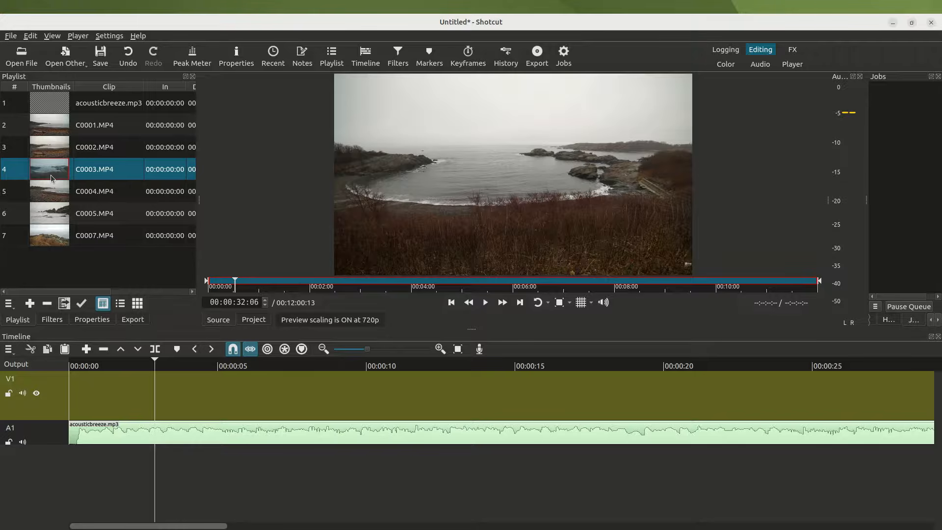
key("i")
Set the out point of C0003.MP4 at 00:00:40:28 and place the trimmed clip at the start of track V1
key("space")
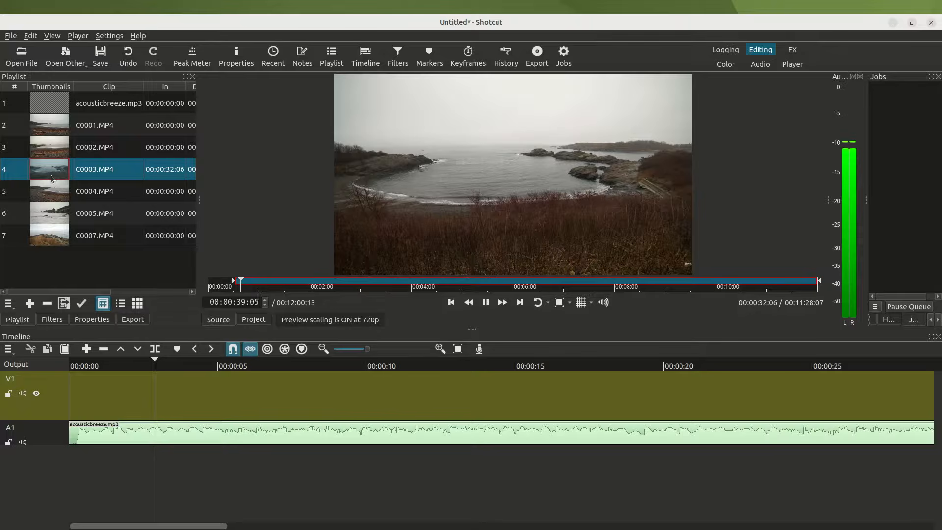
key("o")
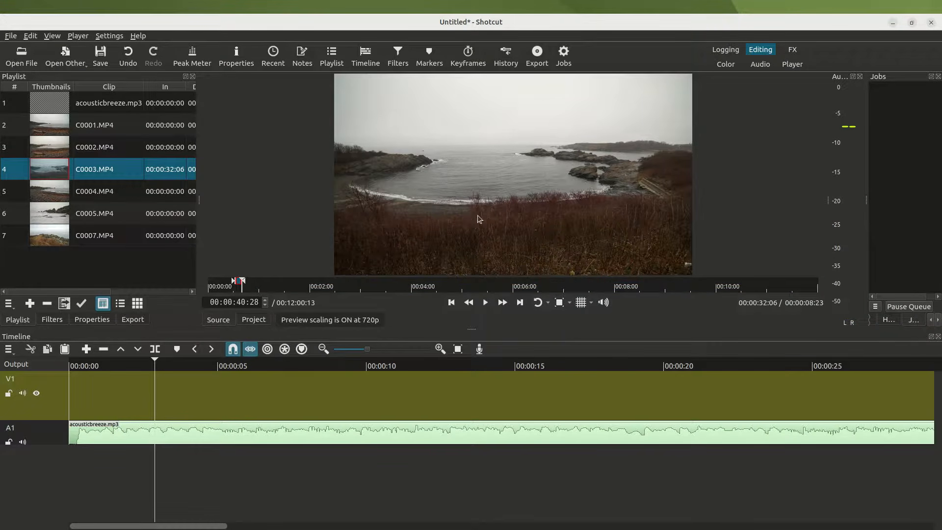
left_click_drag(479, 230, 74, 390)
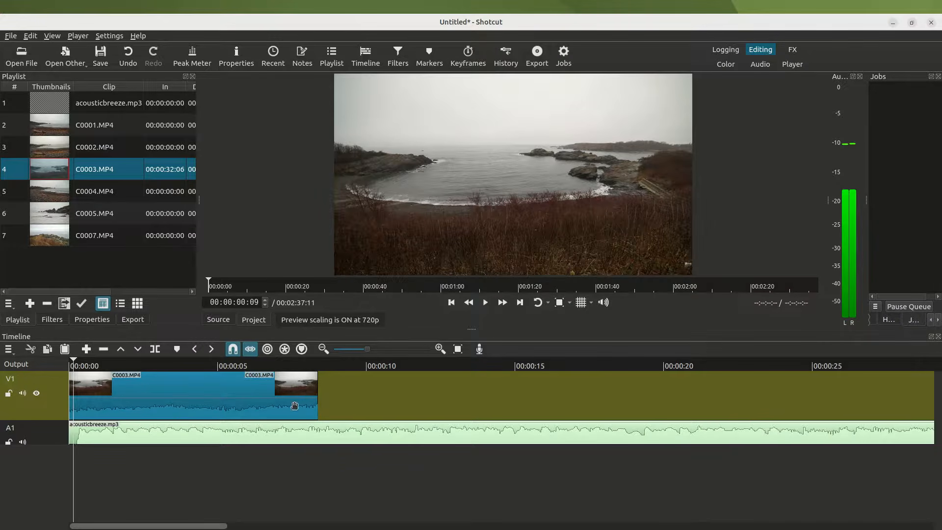
Add a second audio track to the timeline
right_click(342, 402)
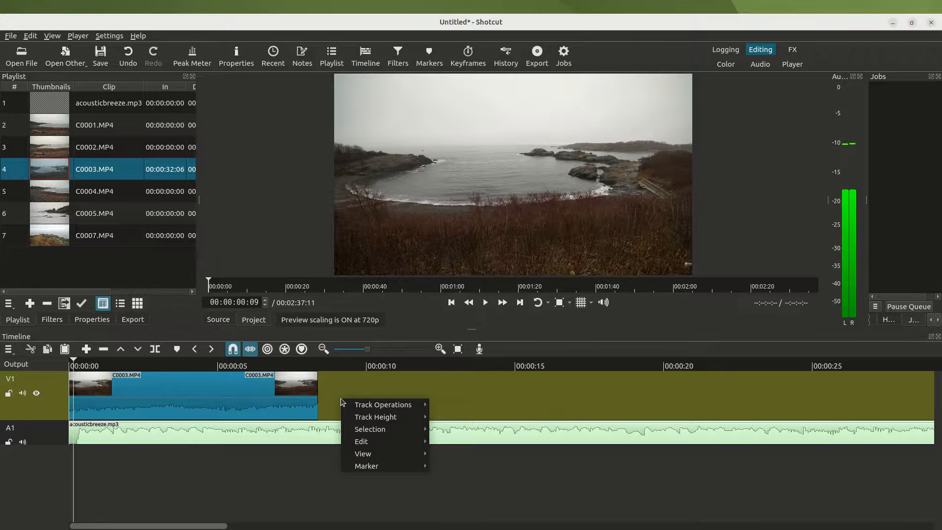
mouse_move(365, 406)
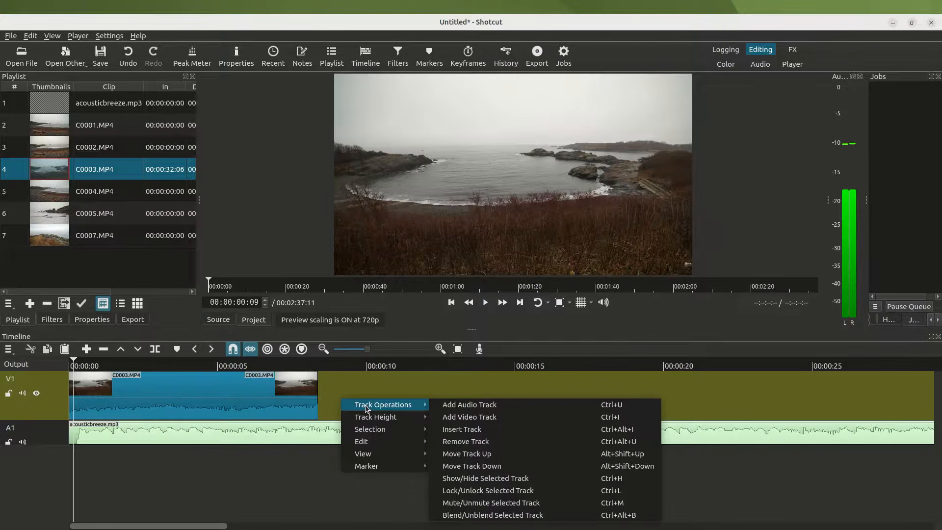
left_click(467, 406)
Add a second video track above V1 and remove it again
right_click(419, 410)
mouse_move(447, 416)
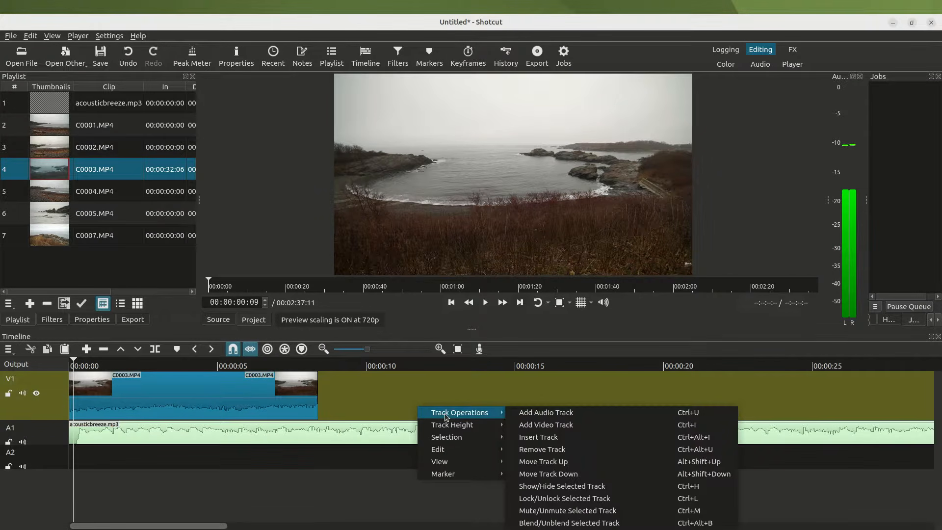
left_click(533, 424)
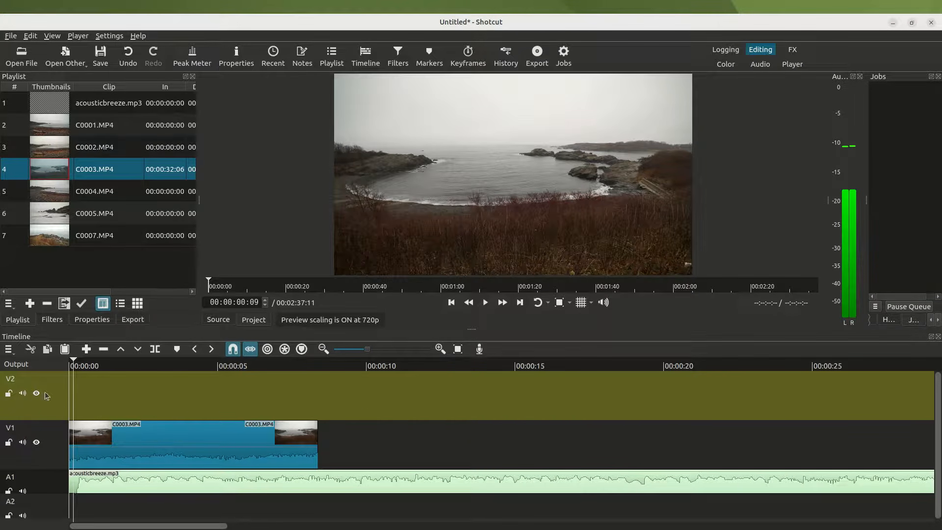
right_click(134, 394)
mouse_move(163, 401)
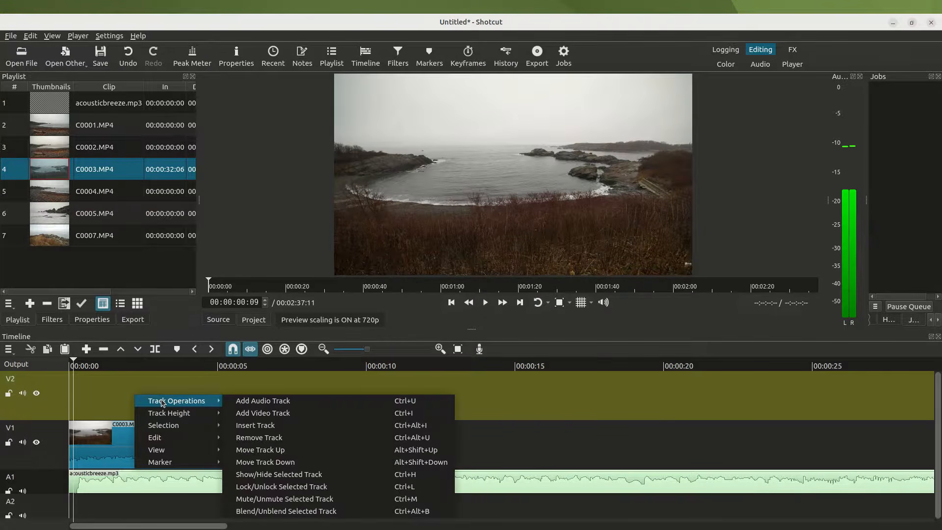
left_click(260, 437)
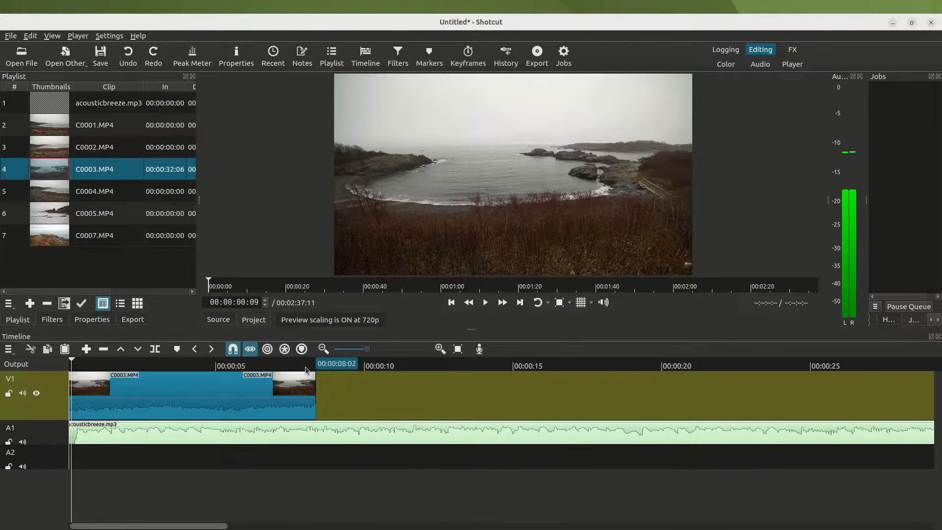
Open C0004.MP4 in the player, play through it and set its in point at 00:00:36:16
left_click(333, 366)
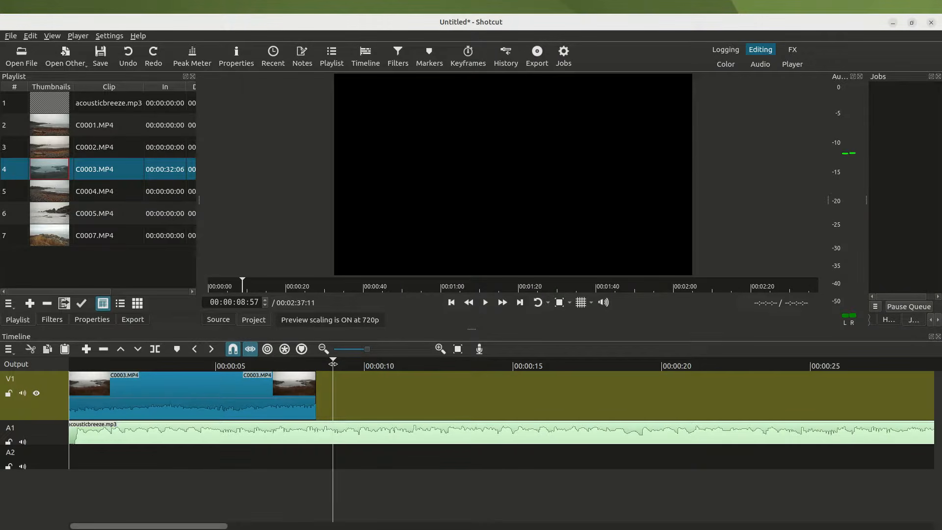
left_click_drag(334, 364, 308, 362)
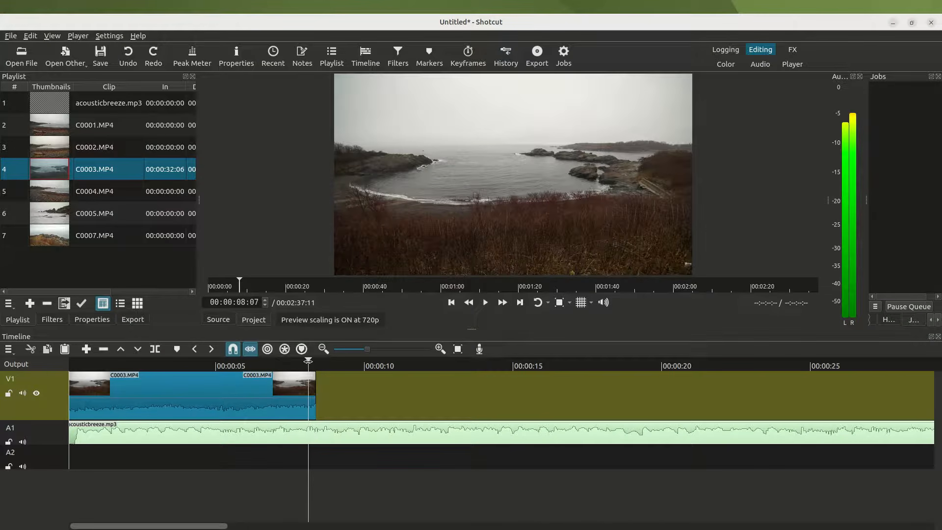
double_click(49, 196)
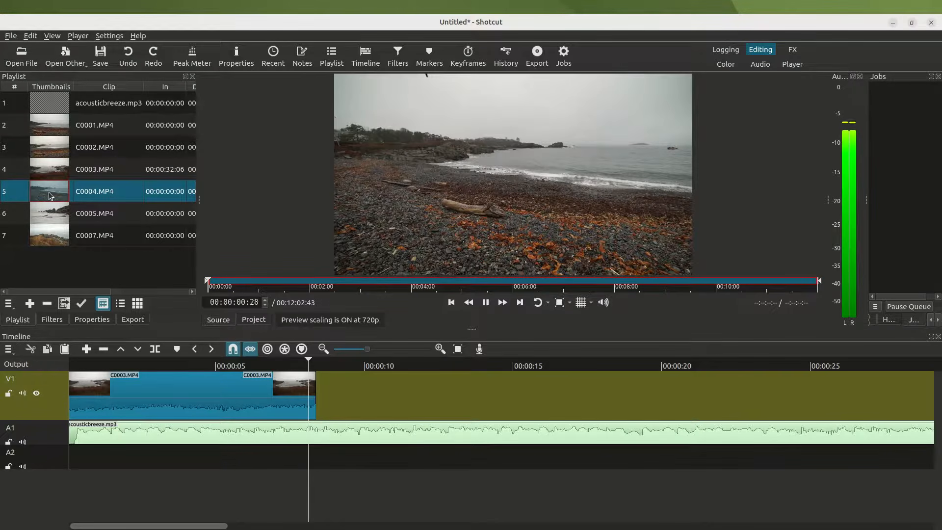
key("i")
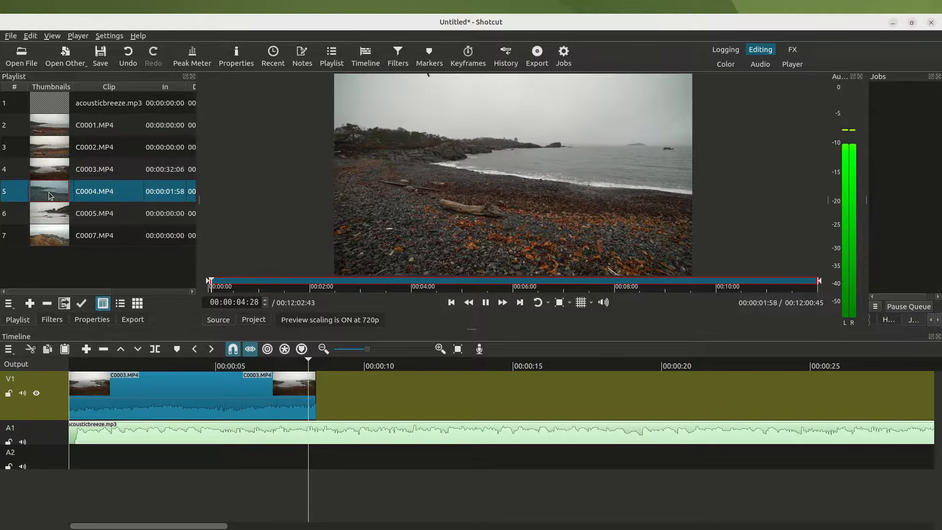
key("i")
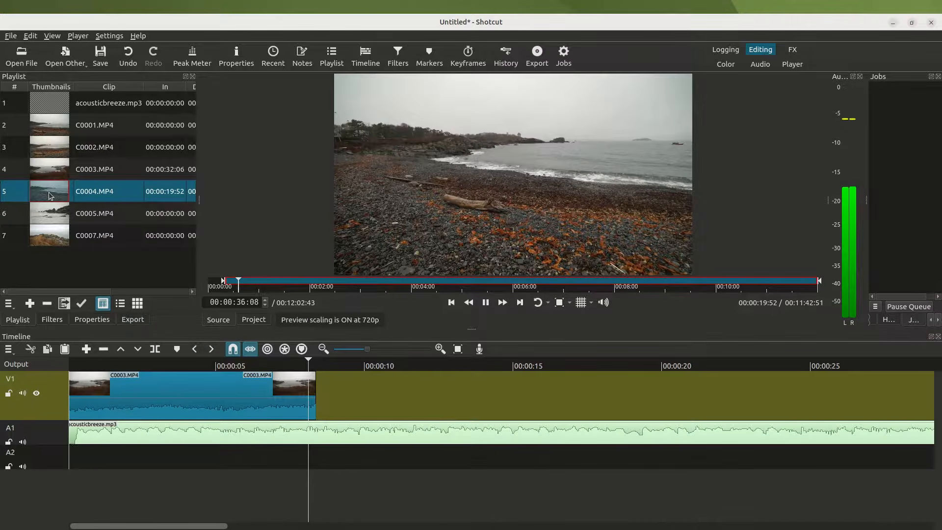
key("i")
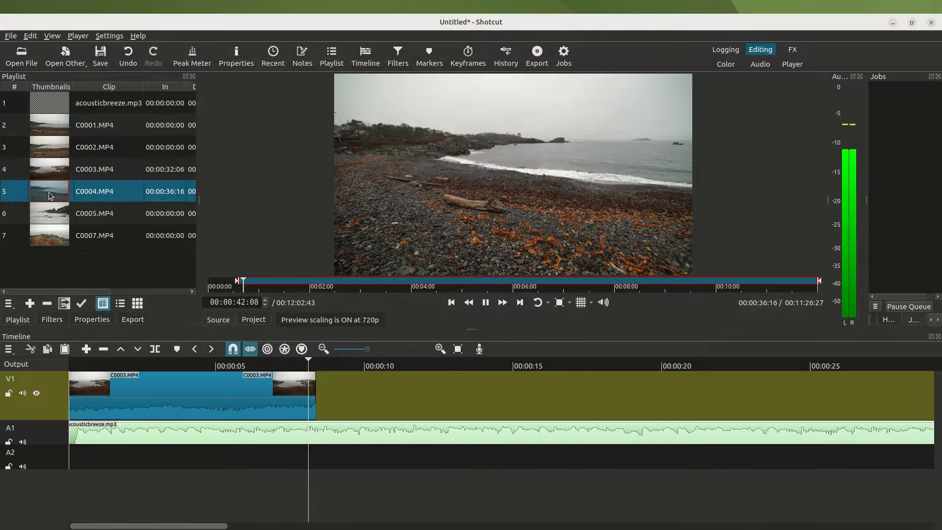
Set the out point of C0004.MP4 at about 00:00:44 and place the trimmed clip directly after C0003.MP4 on track V1
key("o")
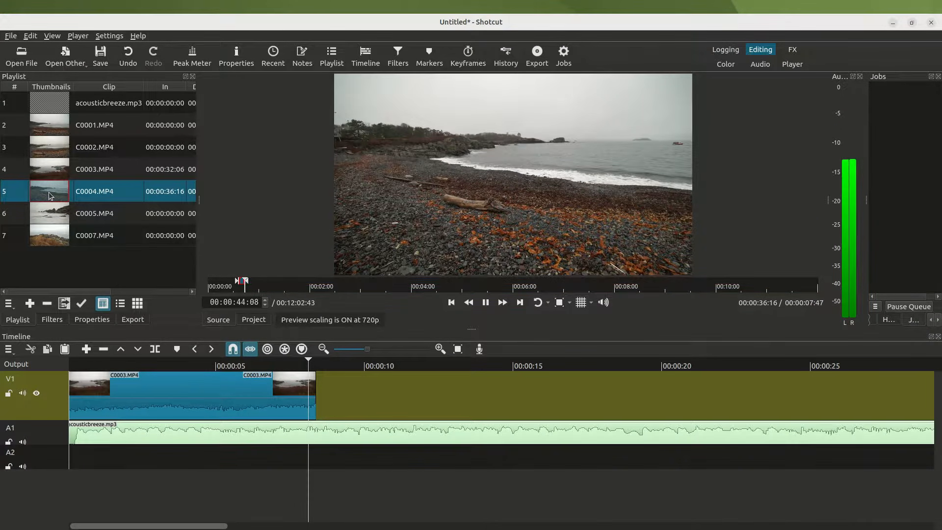
key("space")
left_click_drag(434, 215, 321, 388)
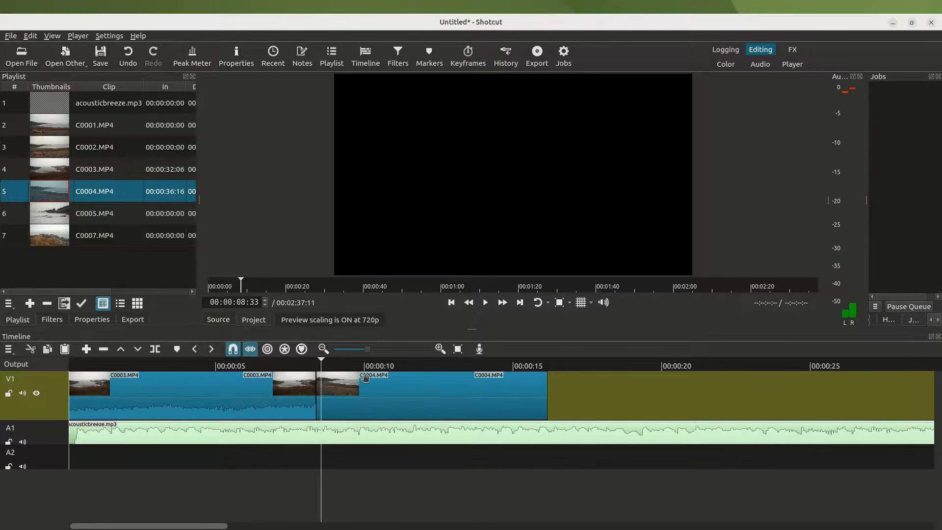
Play the cut from C0003.MP4 to C0004.MP4 twice, starting at about 00:00:06:12, to check its timing against the music
left_click(303, 364)
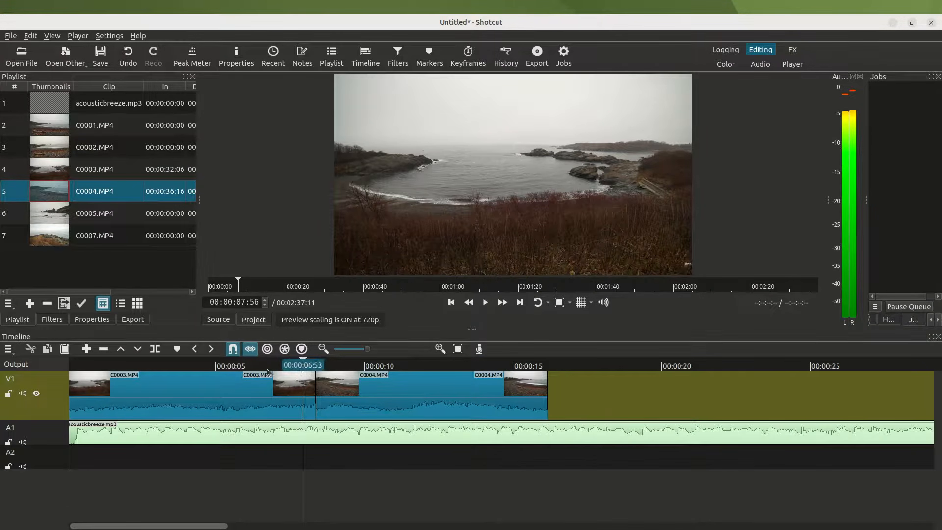
left_click(251, 366)
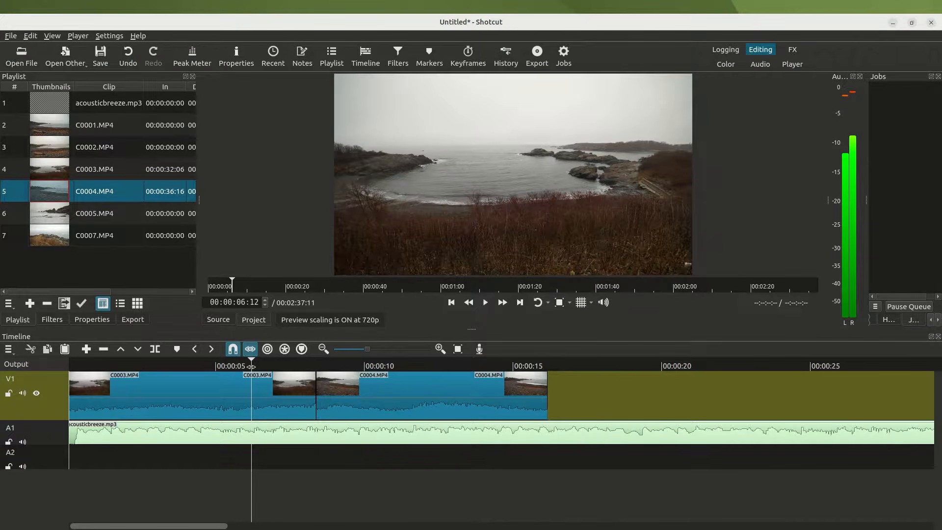
key("space")
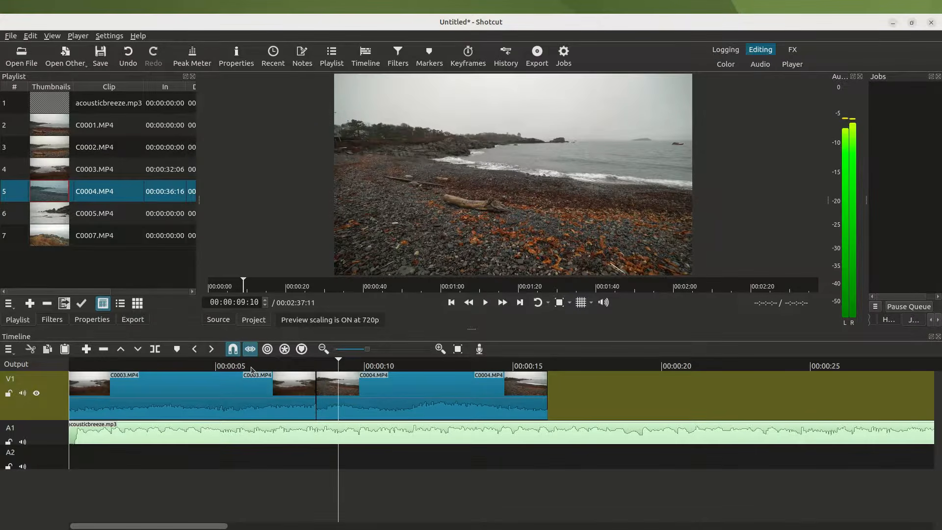
left_click(252, 367)
key("space")
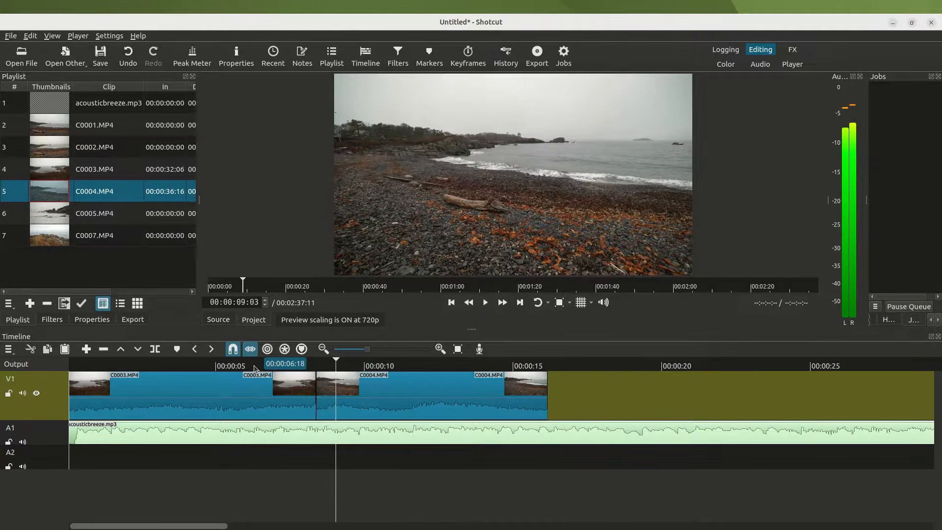
Move the playhead to about 00:00:04:30 within C0003.MP4 and enlarge the timeline scale for precise positioning
left_click(216, 366)
left_click_drag(194, 365, 200, 365)
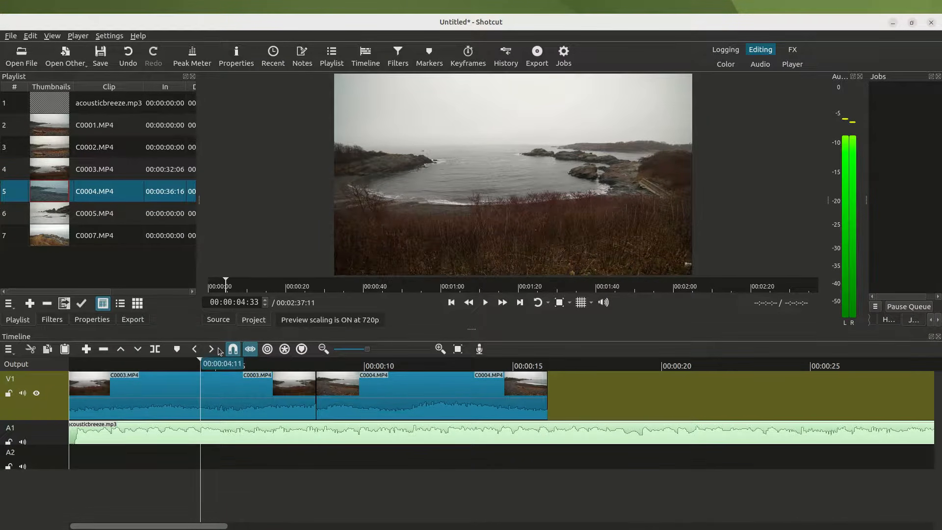
left_click(439, 349)
left_click(439, 349)
left_click(440, 349)
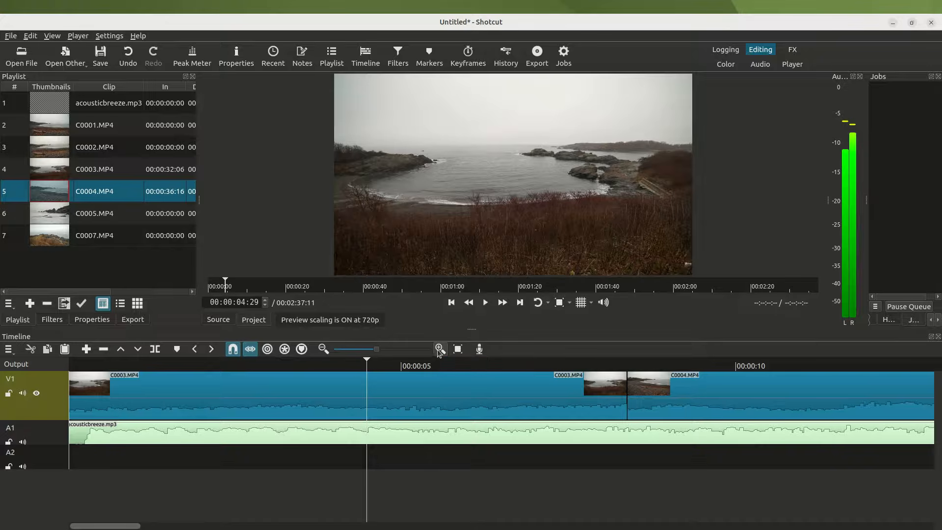
left_click(440, 349)
left_click(439, 349)
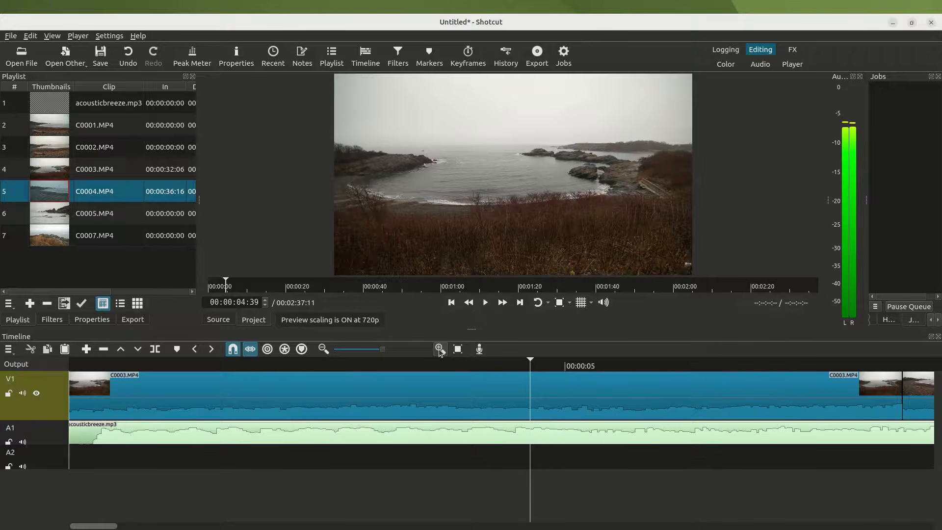
Step frame by frame around the music beat while checking the audio levels, and leave the playhead at 00:00:04:36
mouse_move(855, 128)
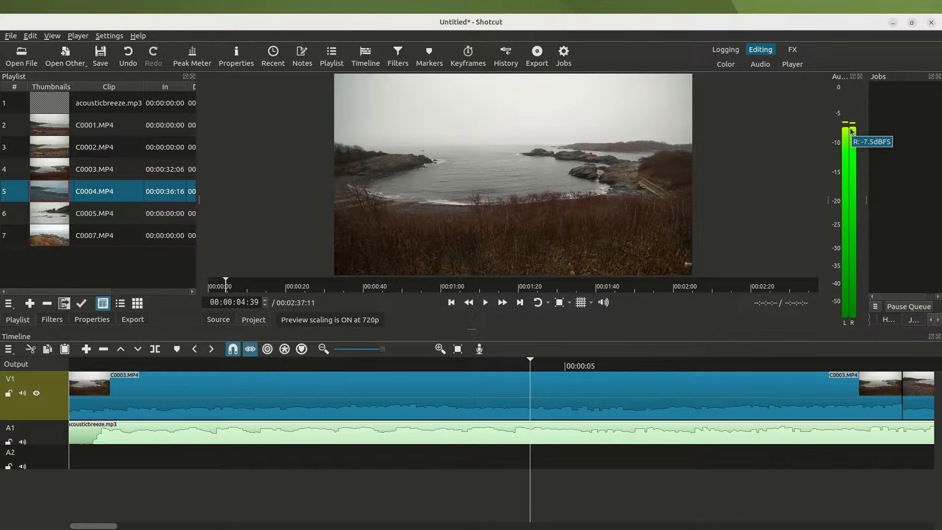
key("Left")
key("Left")
key("Left")
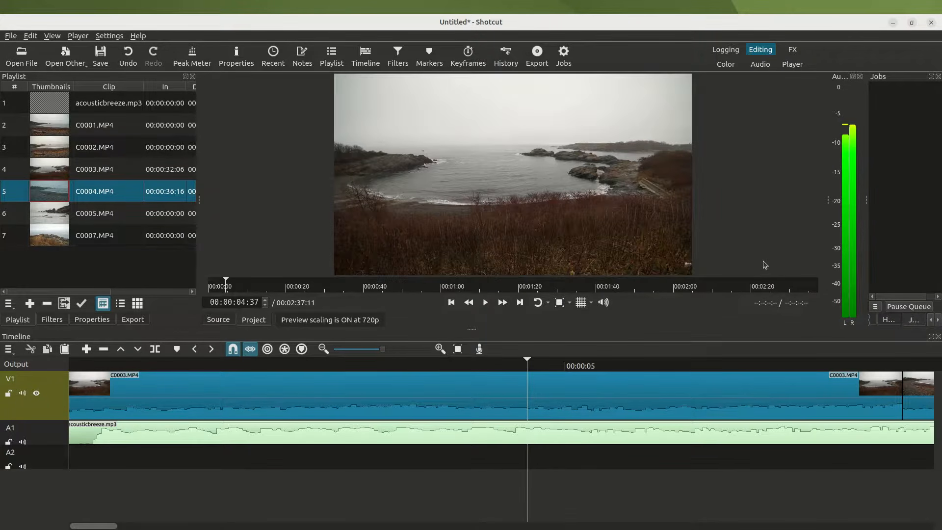
key("Left")
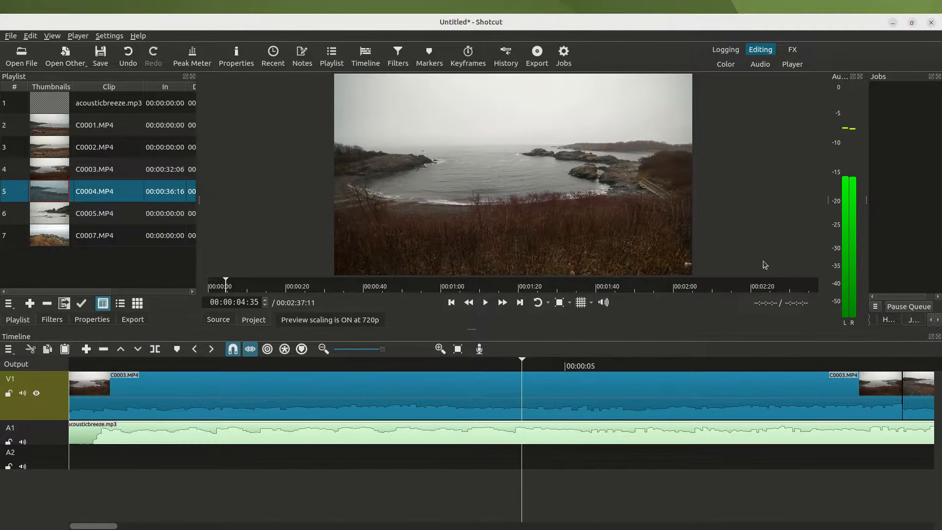
key("Right")
key("Right")
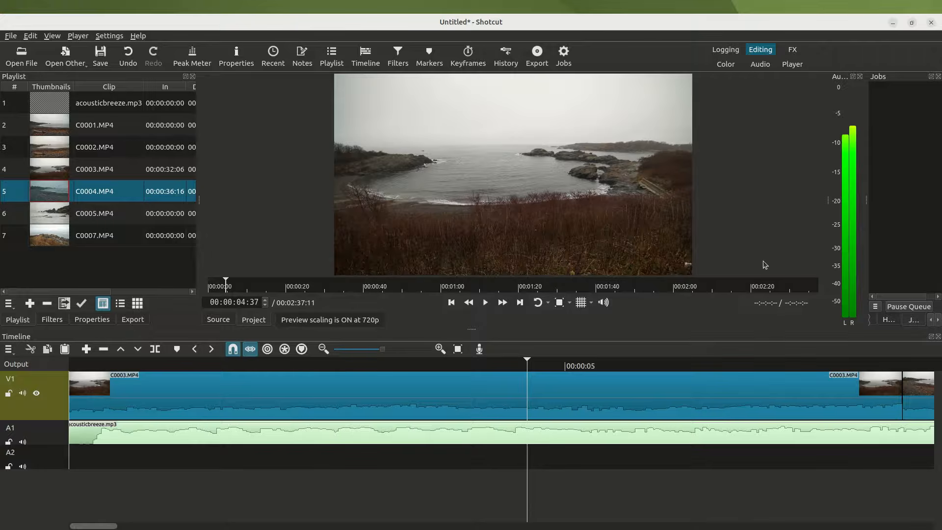
key("ctrl+z")
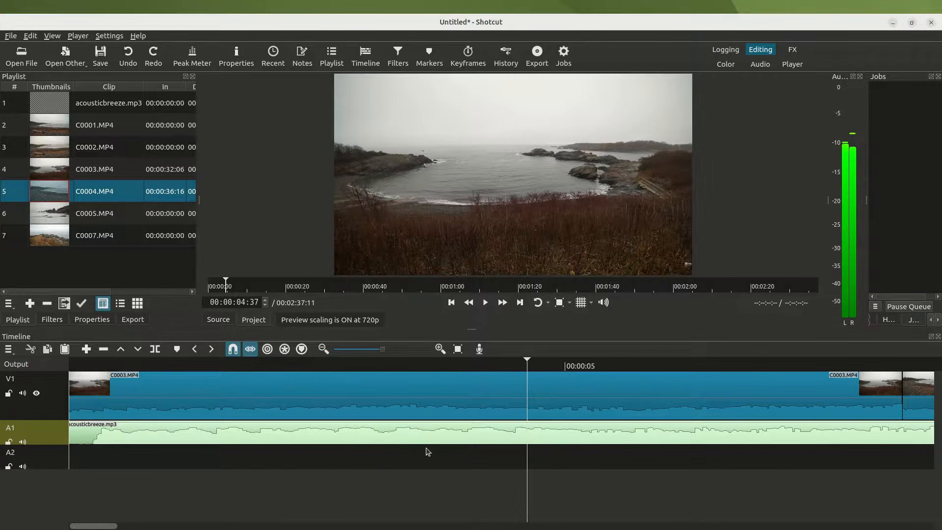
key("Left")
key("Left")
key("Right")
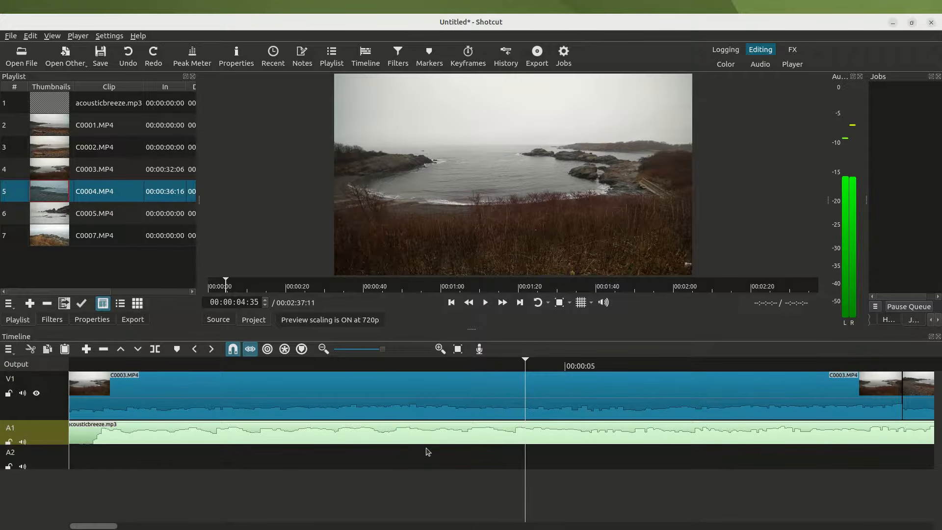
Split C0003.MP4 at the playhead, lift its second part from track V1, and undo both edits
left_click(479, 405)
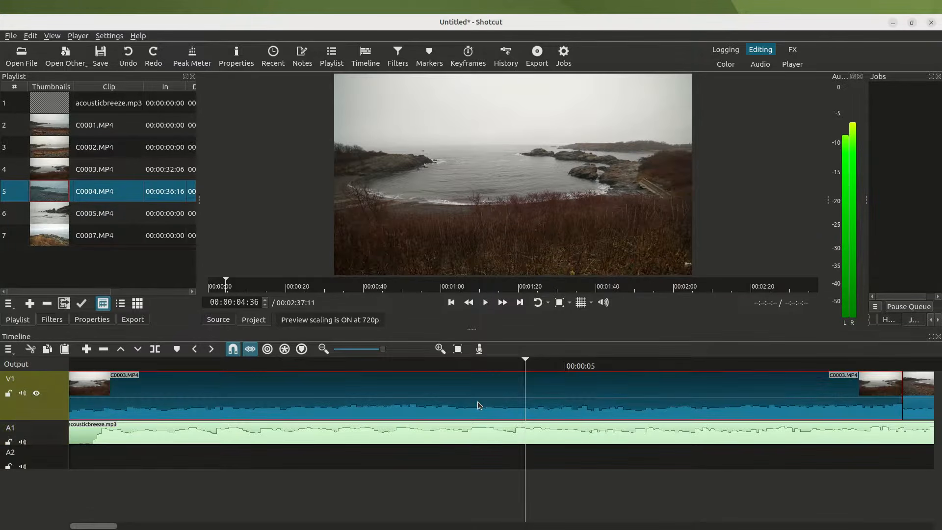
left_click(161, 354)
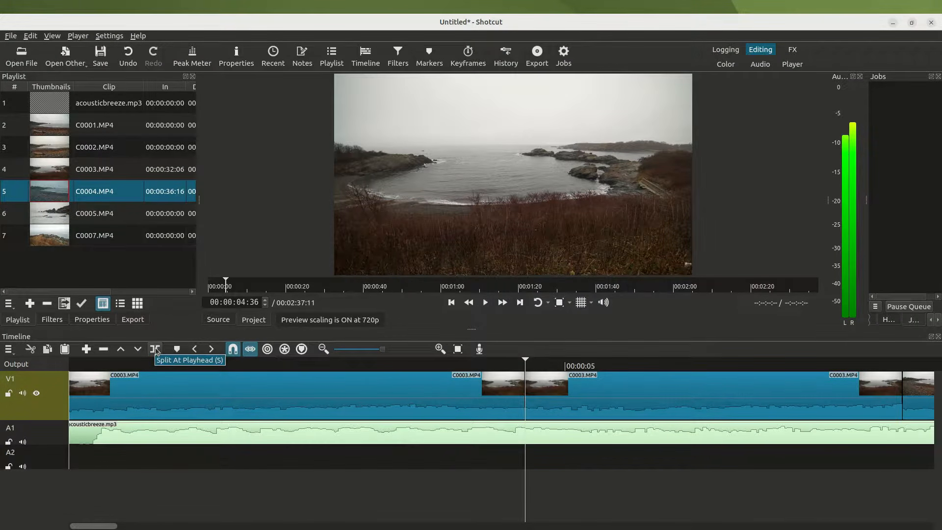
left_click(619, 392)
key("z")
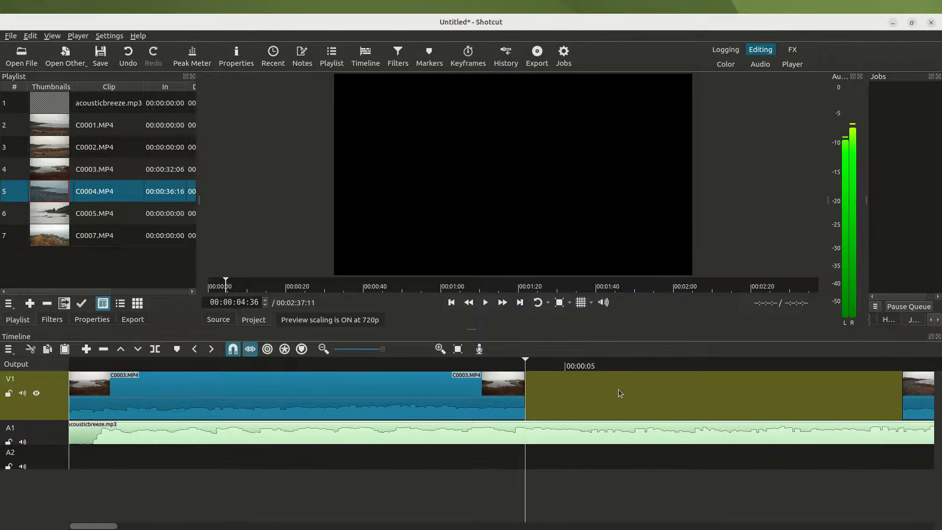
key("ctrl+z")
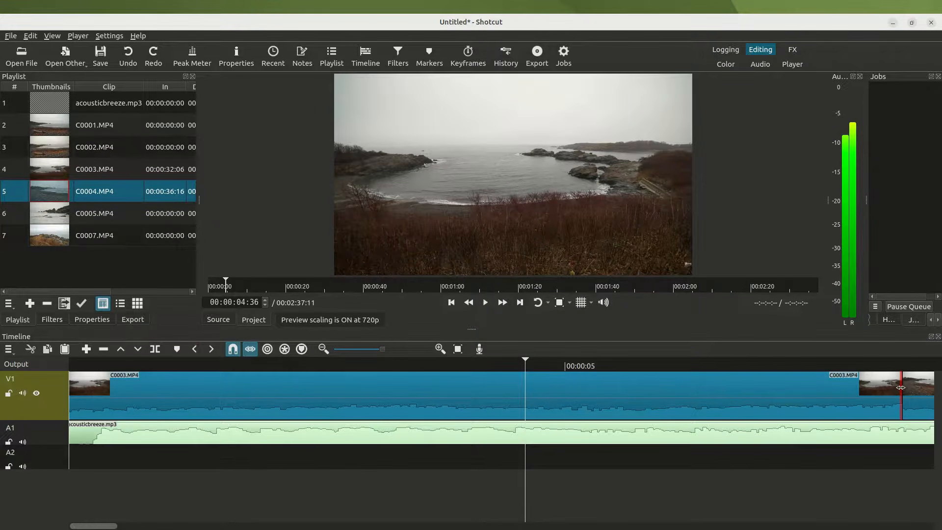
Trim the end of C0003.MP4 on V1 back to 00:00:04:36 and play across the new cut
left_click_drag(901, 388, 524, 387)
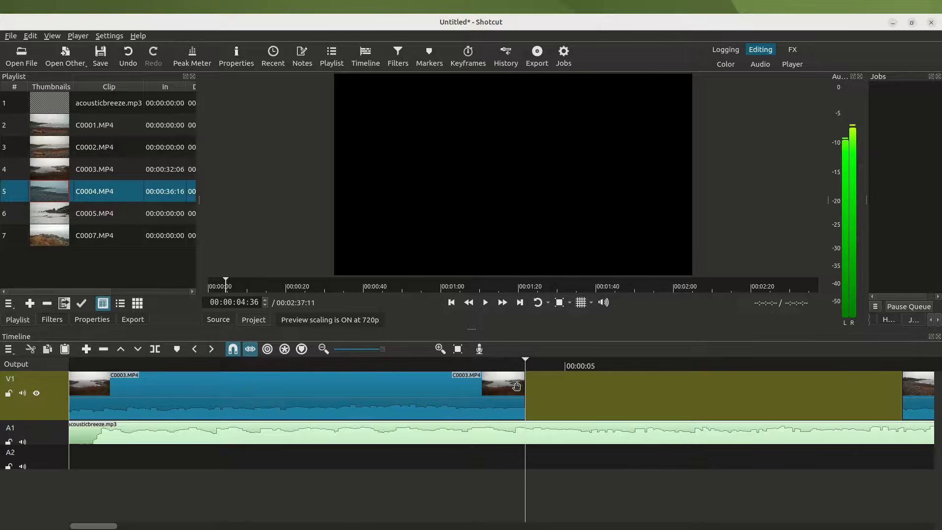
left_click(386, 363)
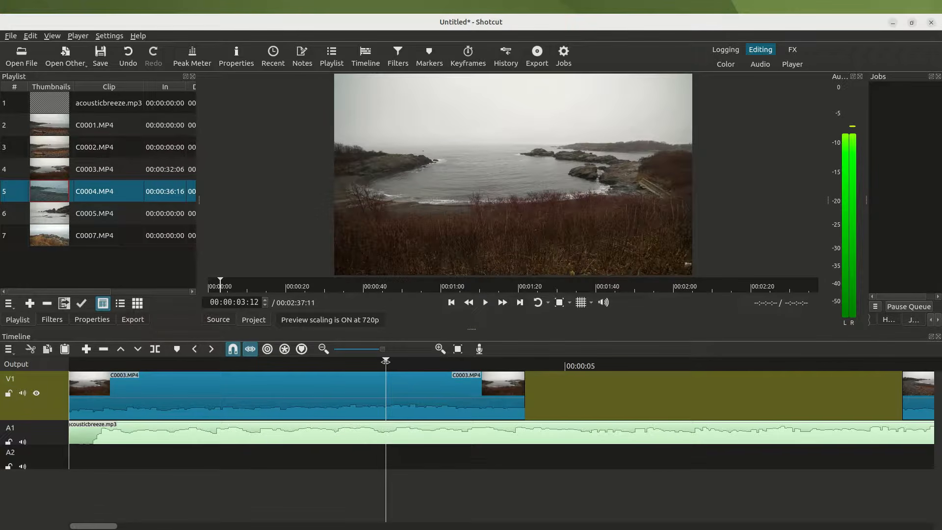
key("space")
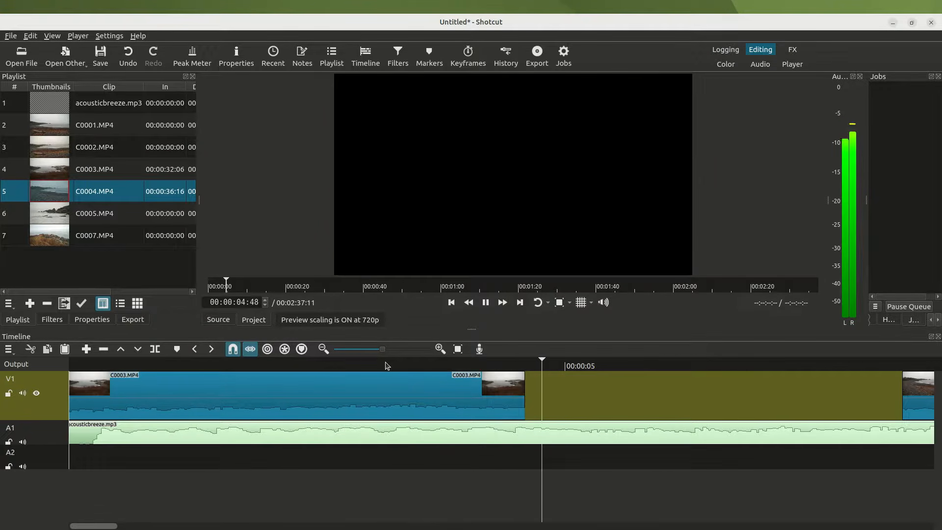
key("space")
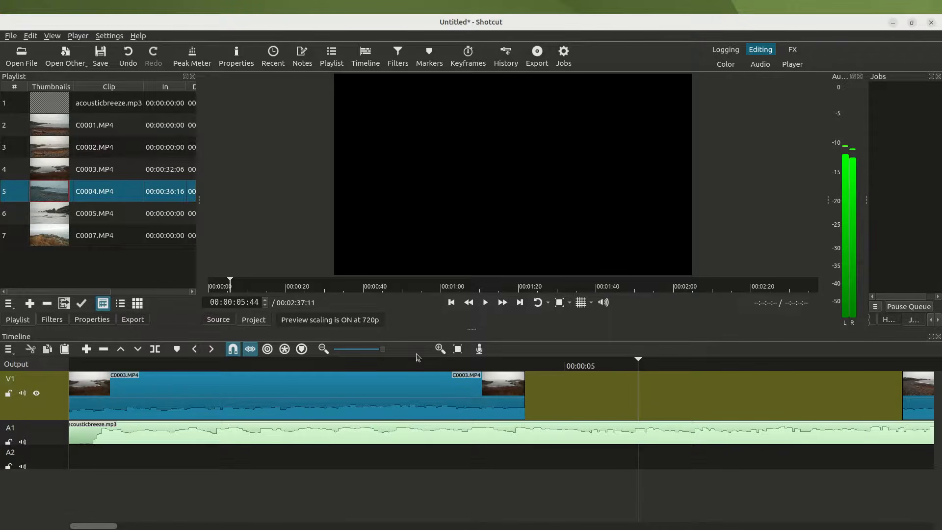
Move C0004.MP4 on V1 up against the end of C0003.MP4 and play across the join
left_click(323, 349)
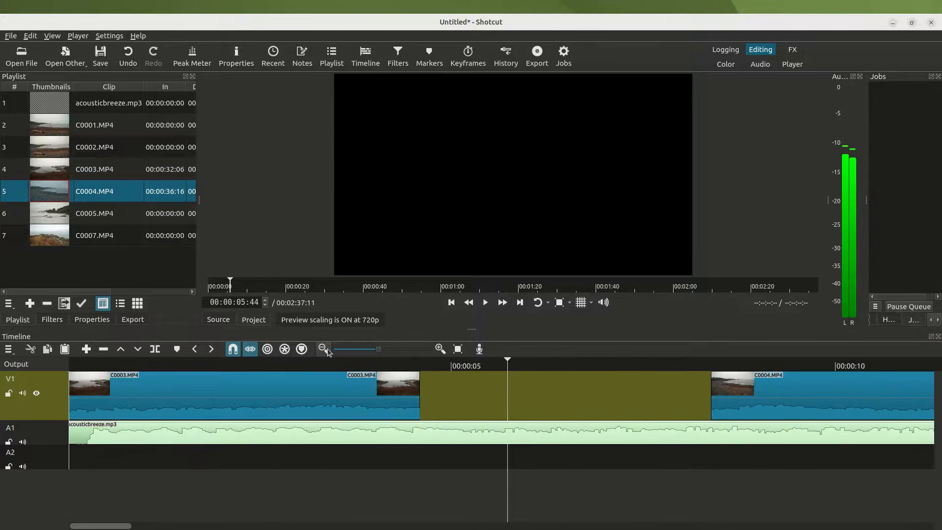
left_click_drag(807, 391, 517, 407)
left_click(343, 365)
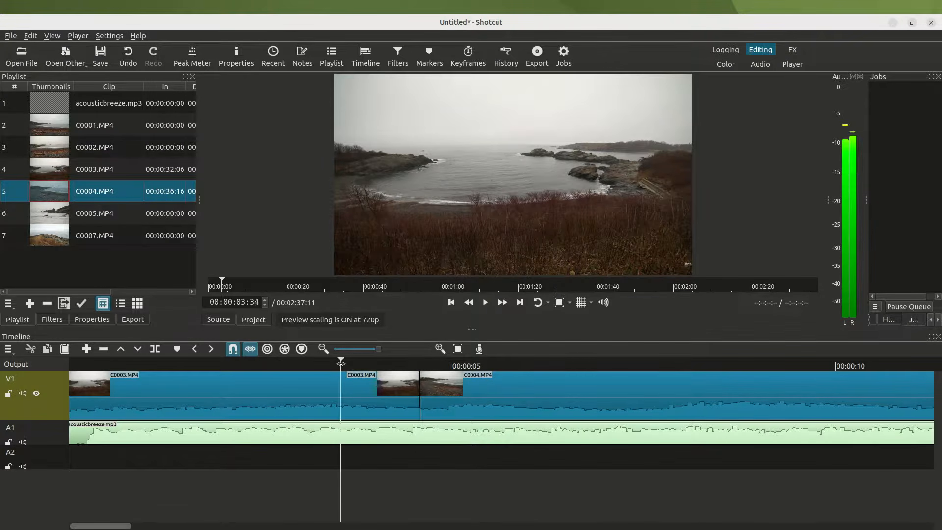
key("space")
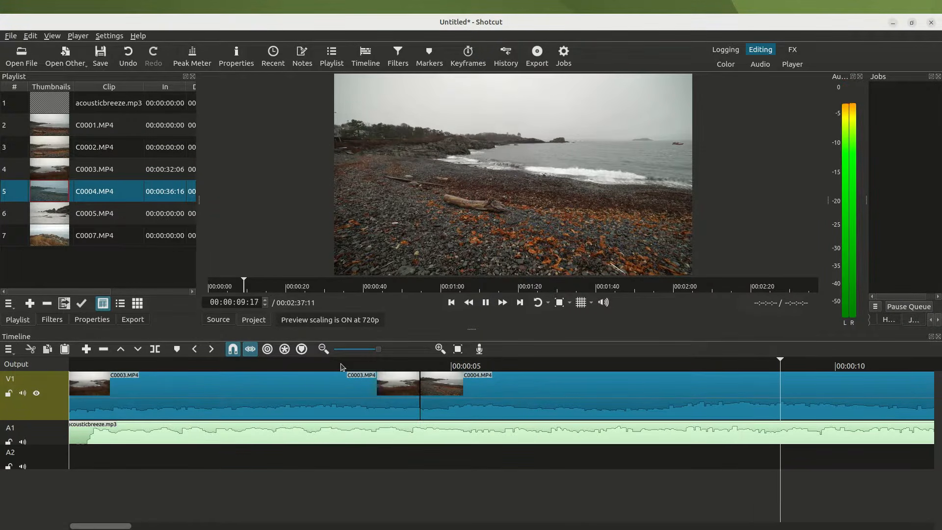
key("space")
key("space")
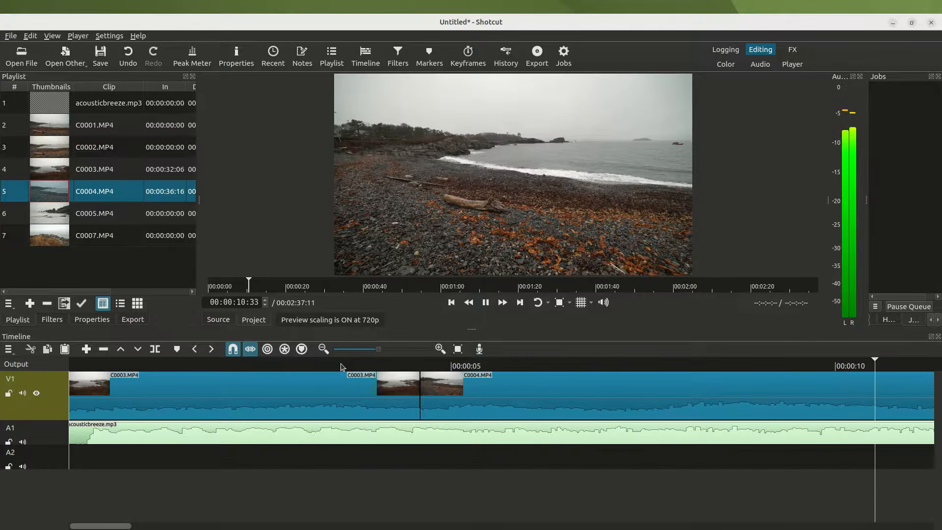
key("space")
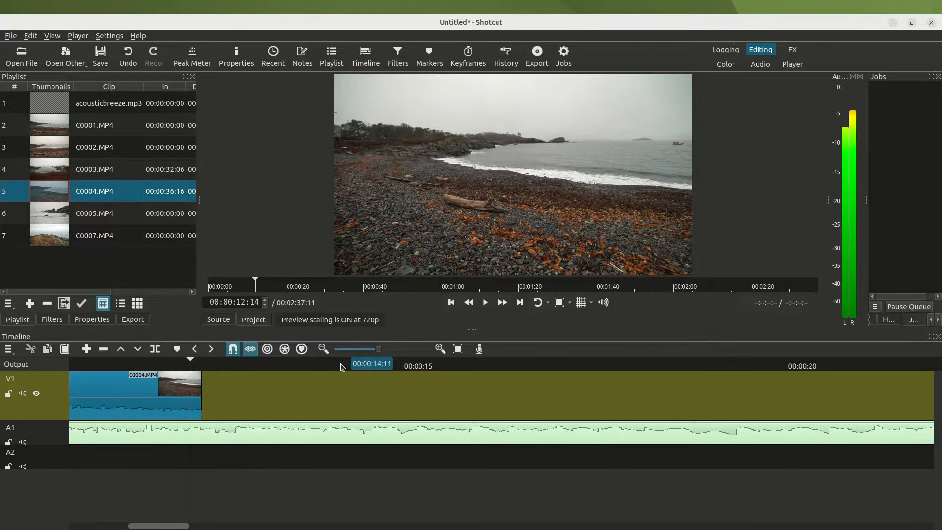
Play C0004.MP4 from near its start and stop around the next music beat, at about 00:00:07:45
left_click(324, 349)
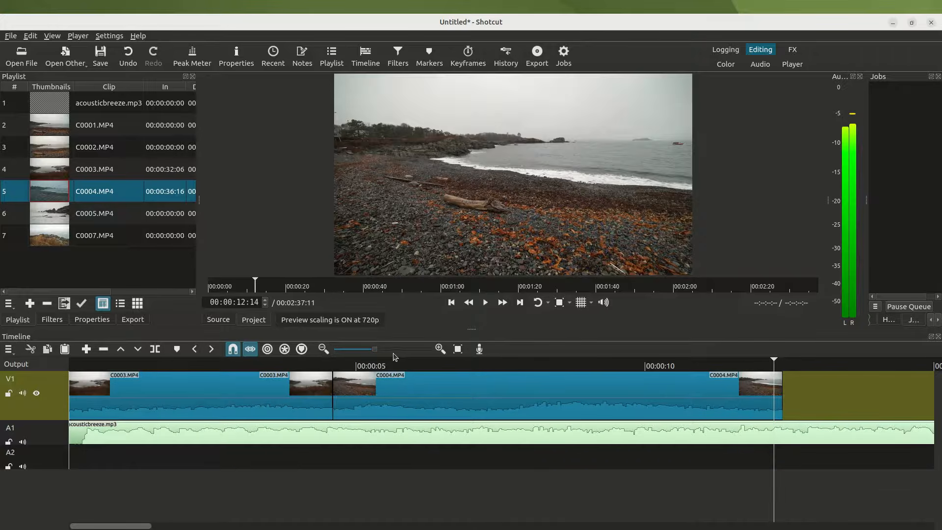
left_click(379, 362)
key("space")
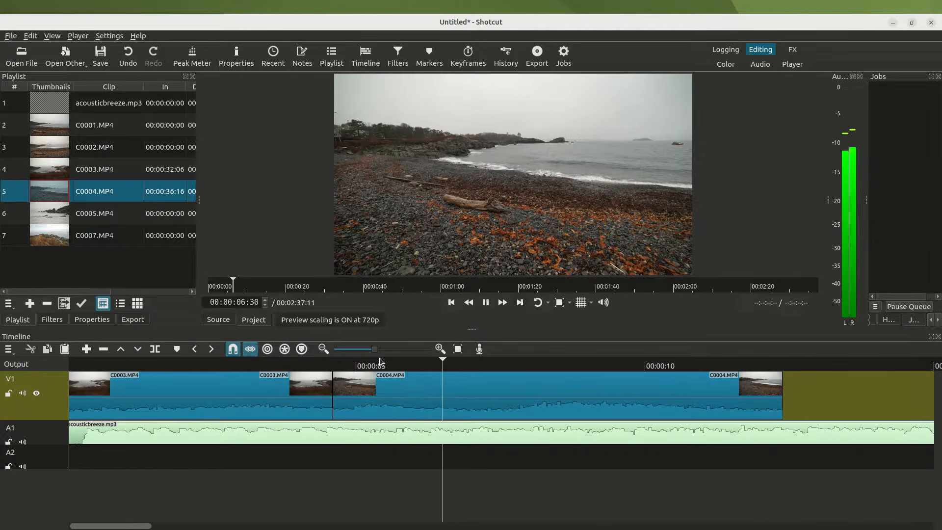
key("space")
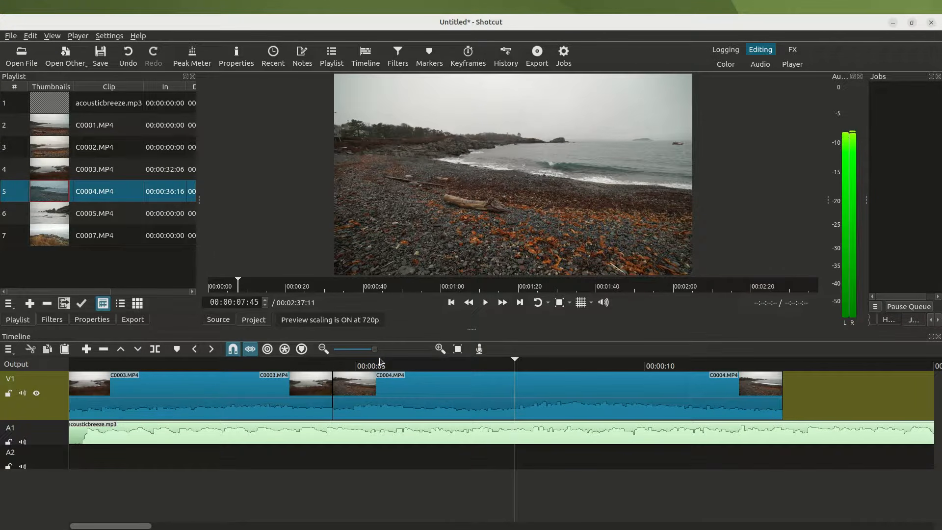
Step back frame by frame to 00:00:07:36 while checking the audio levels for the beat
key("Left")
key("Left")
key("Left")
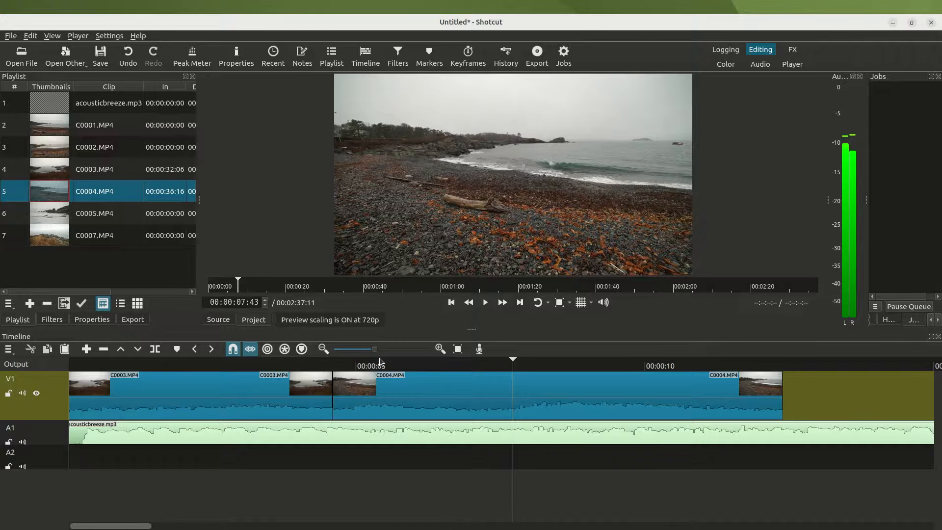
key("Left")
key("Left")
key("Left")
key("Left")
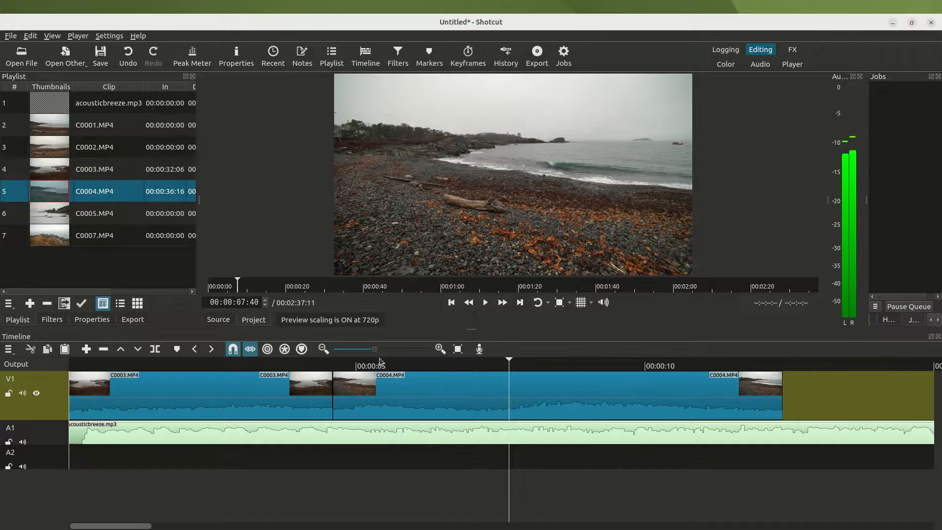
key("Left")
key("Left")
key("Left")
key("Left")
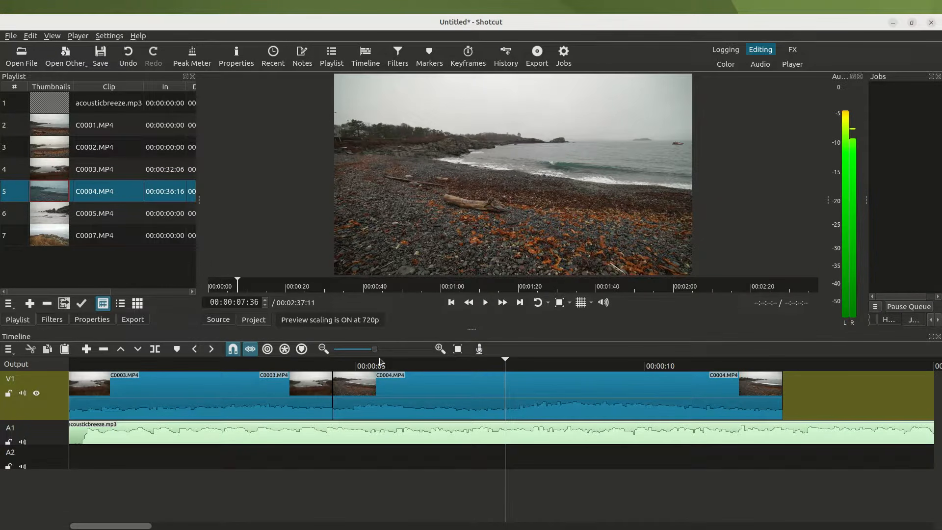
Move the playhead back to 00:00:07:21 and step forward frame by frame to the beat at 00:00:07:30
left_click(491, 362)
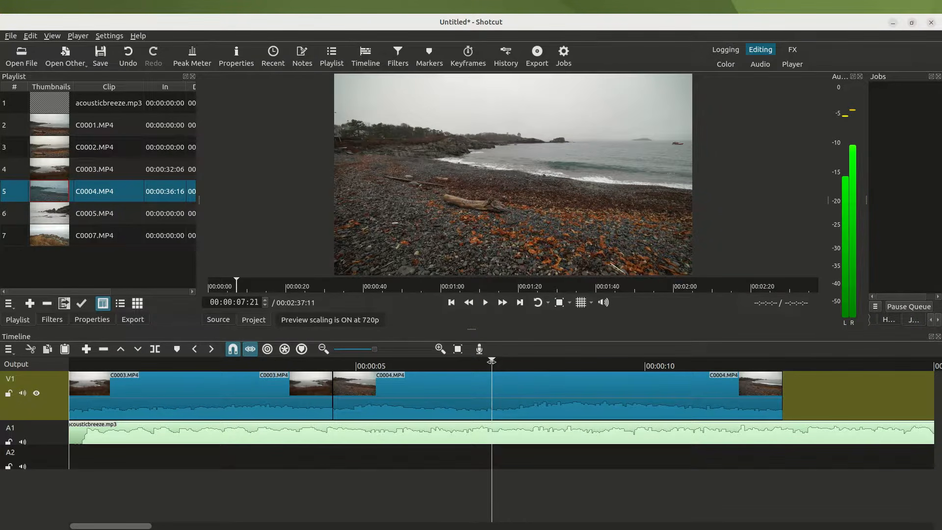
key("Right")
key("Right")
key("Right")
key("Right")
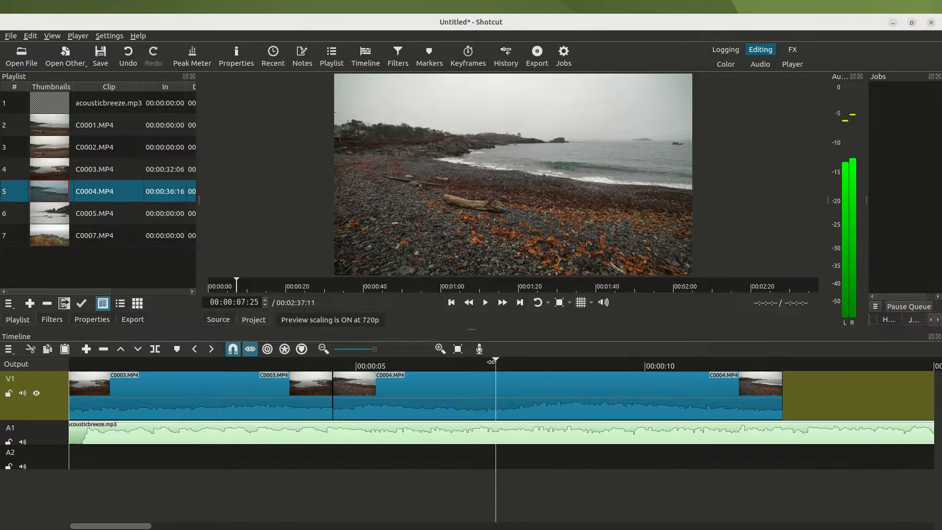
key("Right")
key("Right")
key("Right")
key("Right")
key("Right")
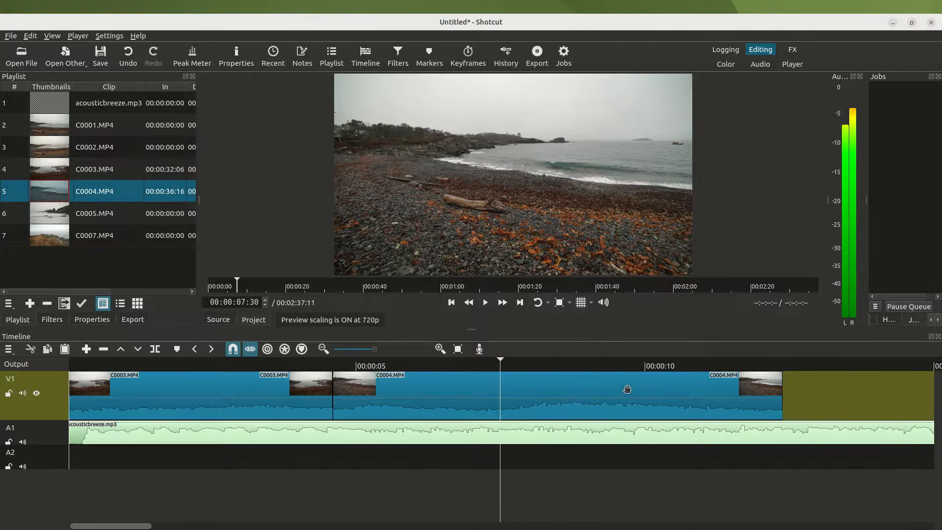
Trim the end of C0004.MP4 on V1 back to 00:00:07:30 and play across the new end
left_click_drag(780, 389, 495, 408)
left_click(440, 365)
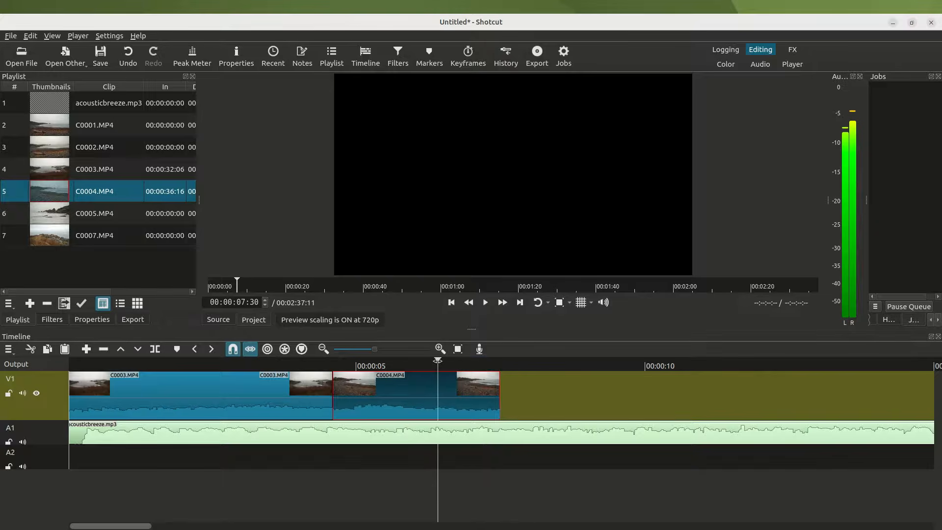
key("space")
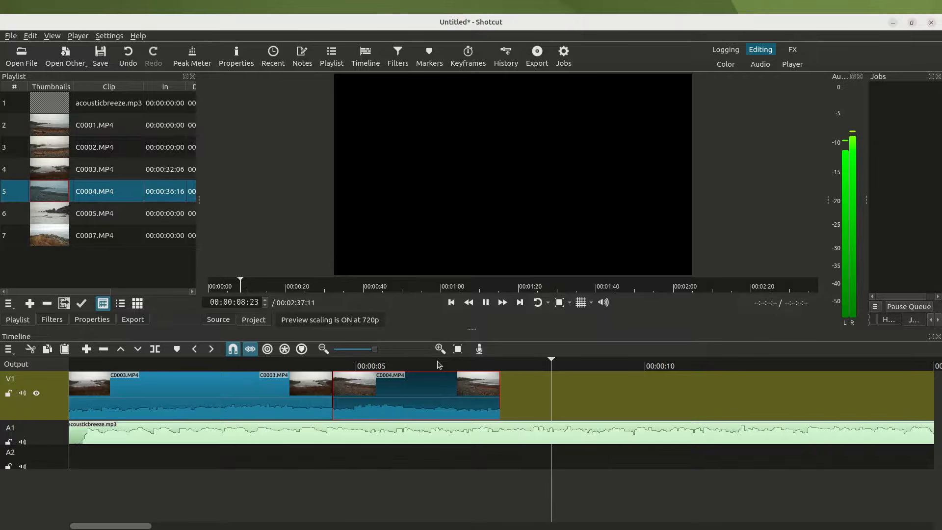
key("space")
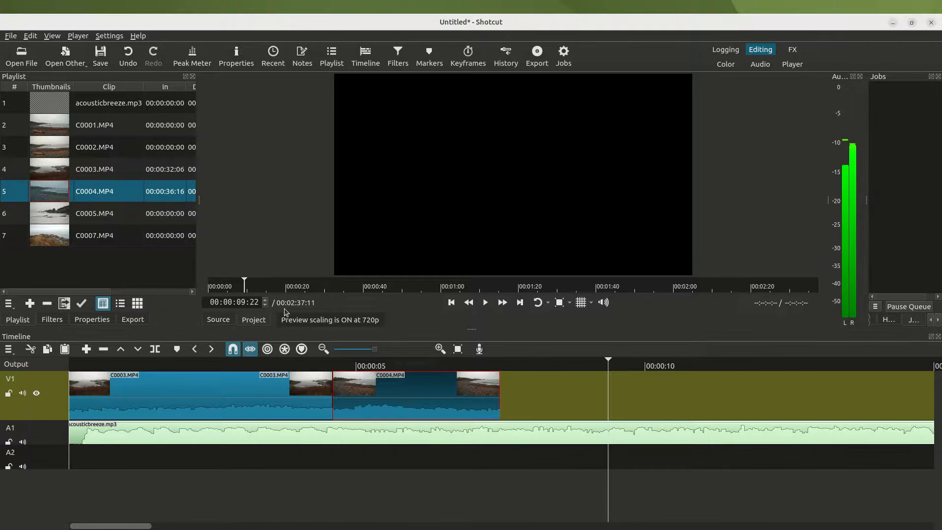
Mark C0005.MP4 from 00:00:02:38 with a duration of 00:00:06:13 and place it on V1 directly after C0004.MP4
double_click(54, 217)
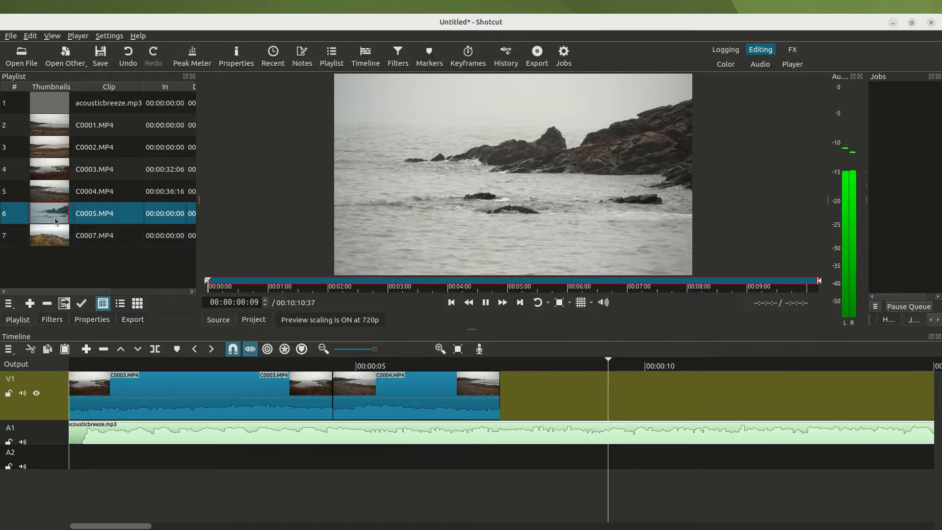
key("i")
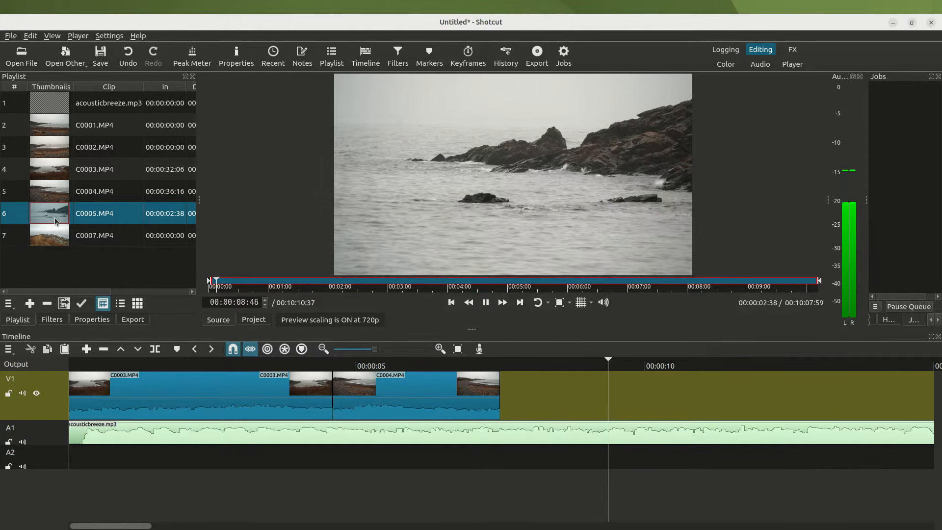
key("o")
left_click_drag(451, 164, 499, 394)
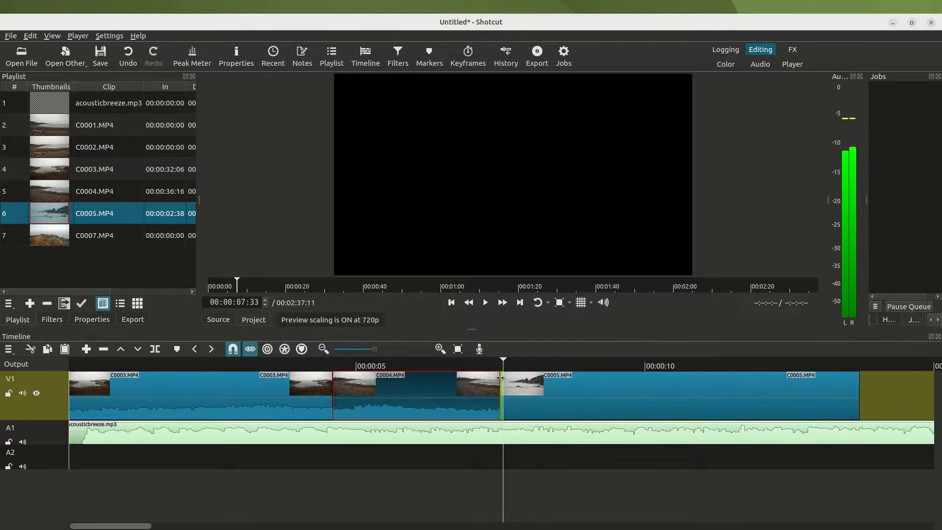
Play the timeline across the cut from C0004.MP4 to C0005.MP4 and pause within C0005.MP4
left_click(490, 363)
key("space")
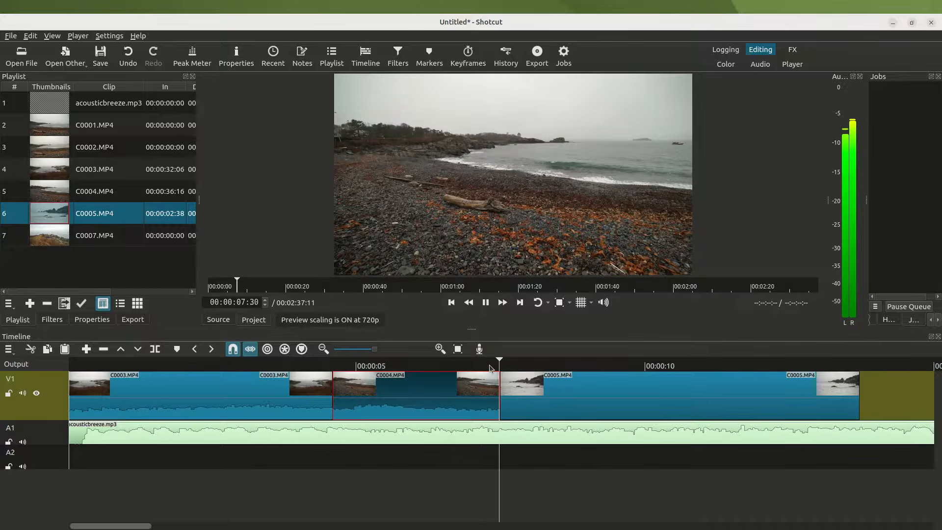
key("space")
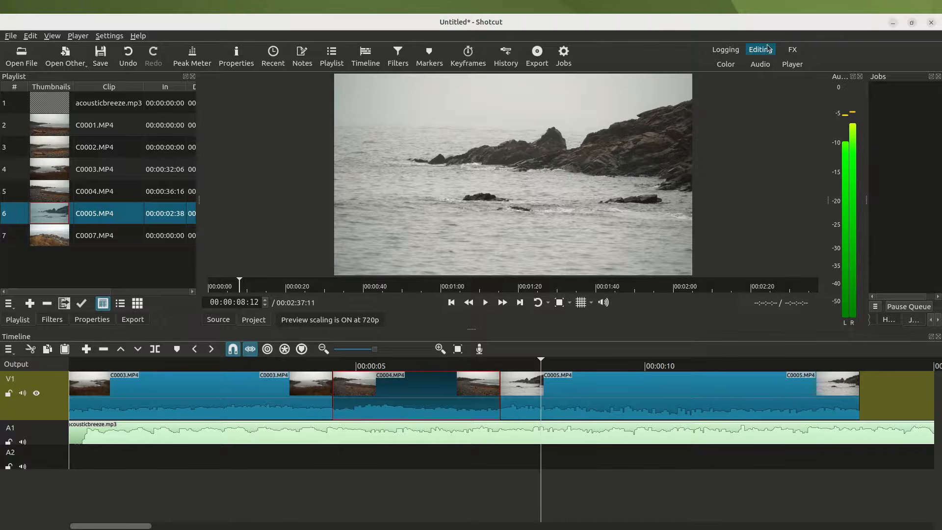
View the FX and Audio layouts among the workspace layouts, and return to the Editing layout
left_click(792, 49)
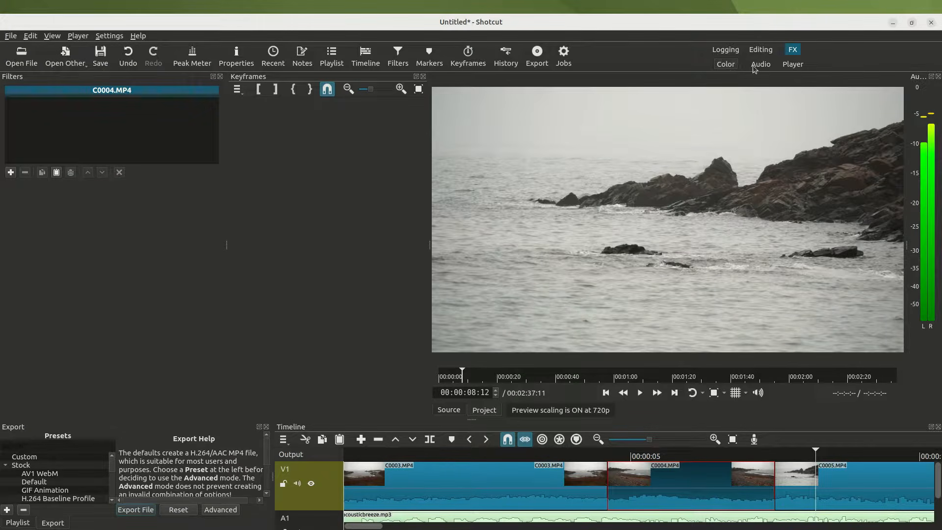
left_click(726, 64)
left_click(790, 64)
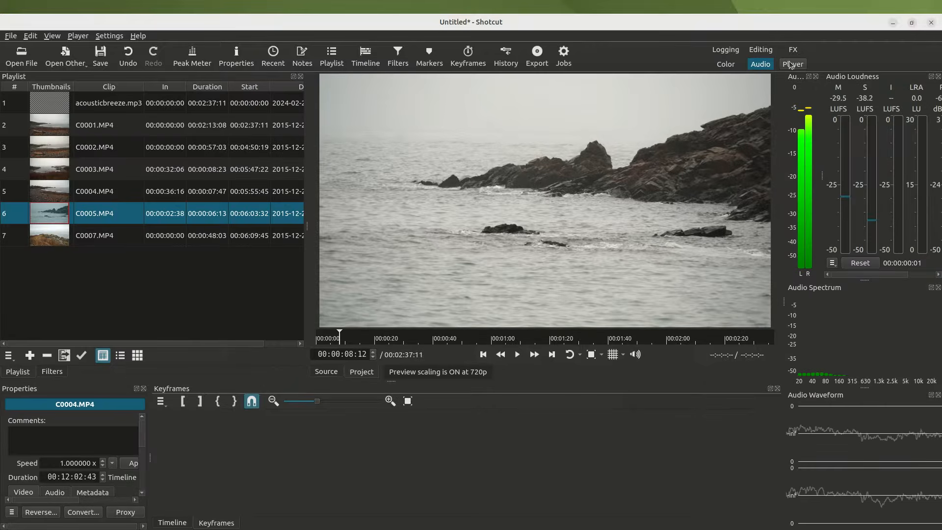
left_click(764, 52)
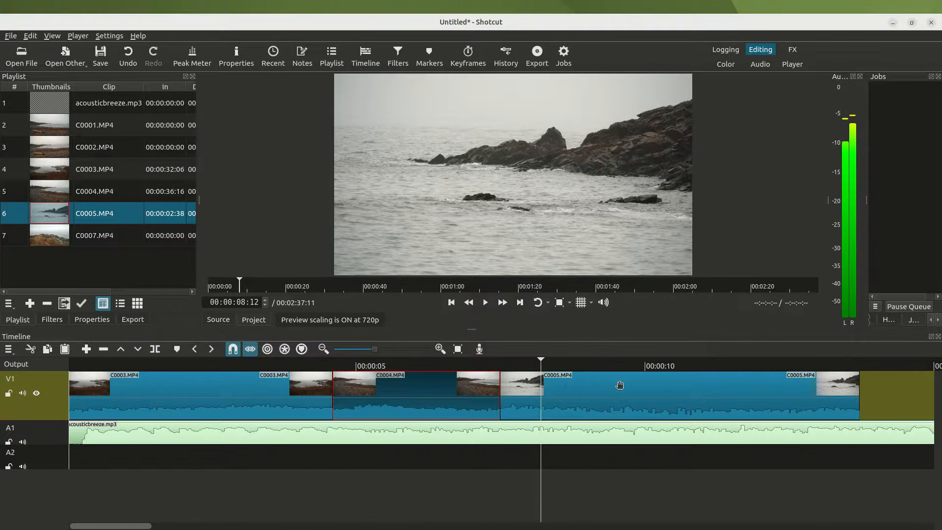
Overlap C0005.MP4 onto the end of C0004.MP4 to create a transition, lengthen it at both ends, and play through it
left_click_drag(623, 387, 605, 387)
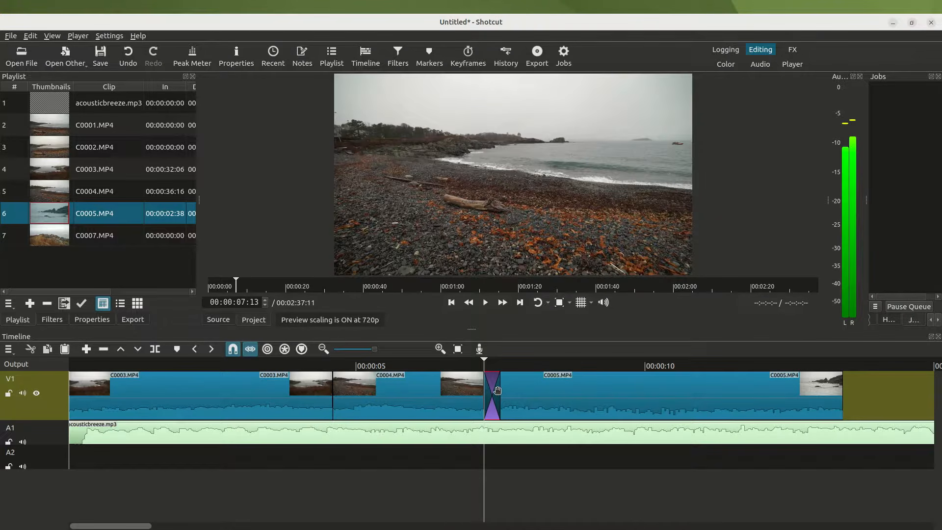
key("space")
key("space")
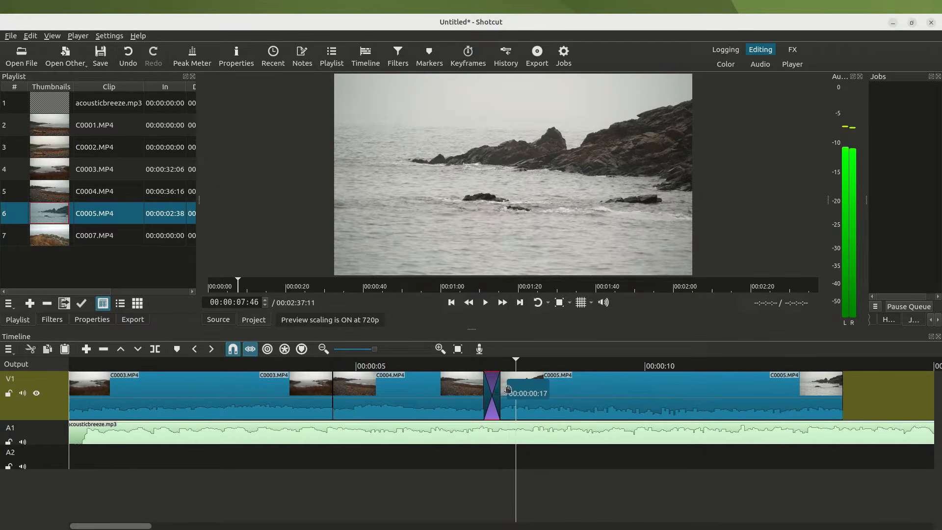
left_click_drag(508, 390, 450, 391)
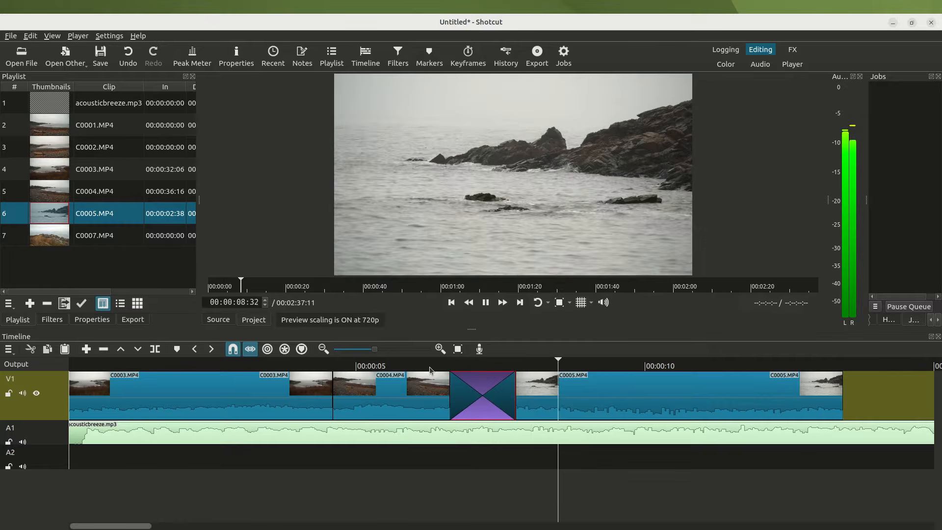
key("space")
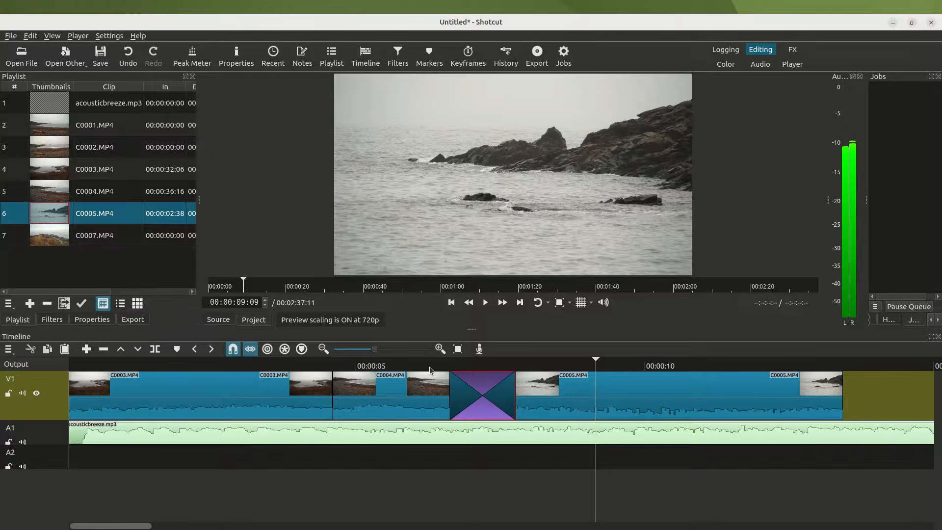
Search the filters for "gain" and add the Gain / Volume filter to C0003.MP4 on V1
left_click(255, 365)
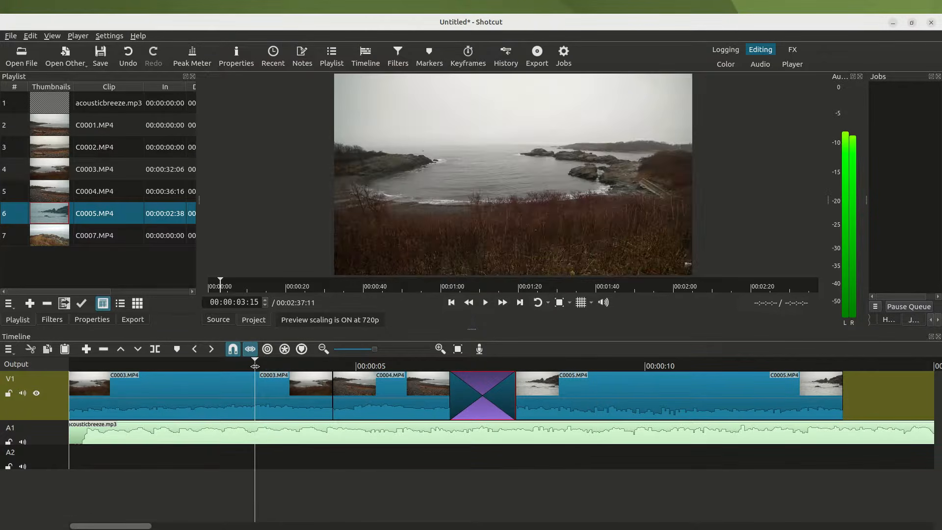
left_click(197, 362)
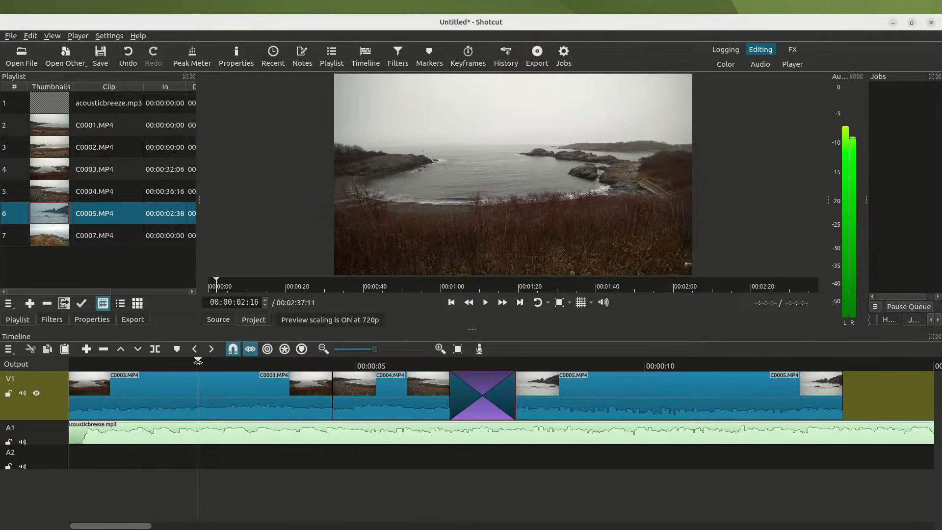
left_click(199, 396)
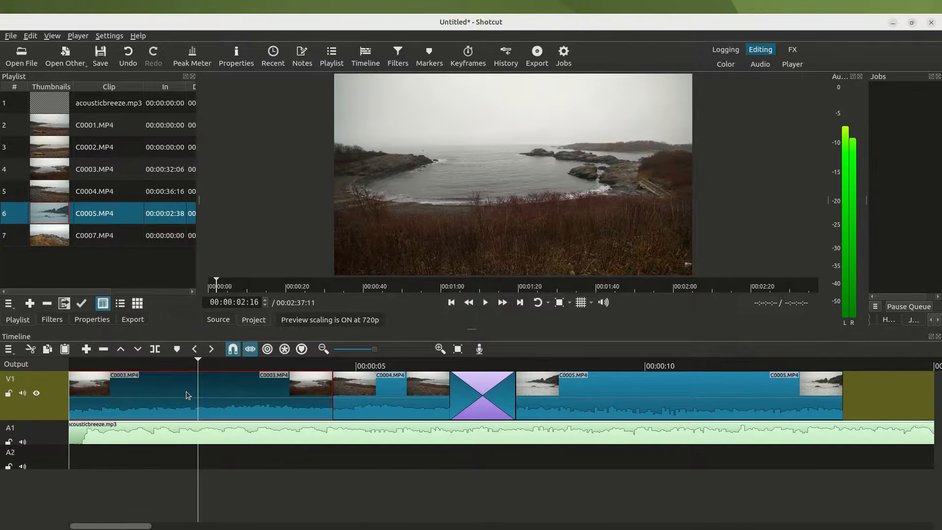
left_click(53, 320)
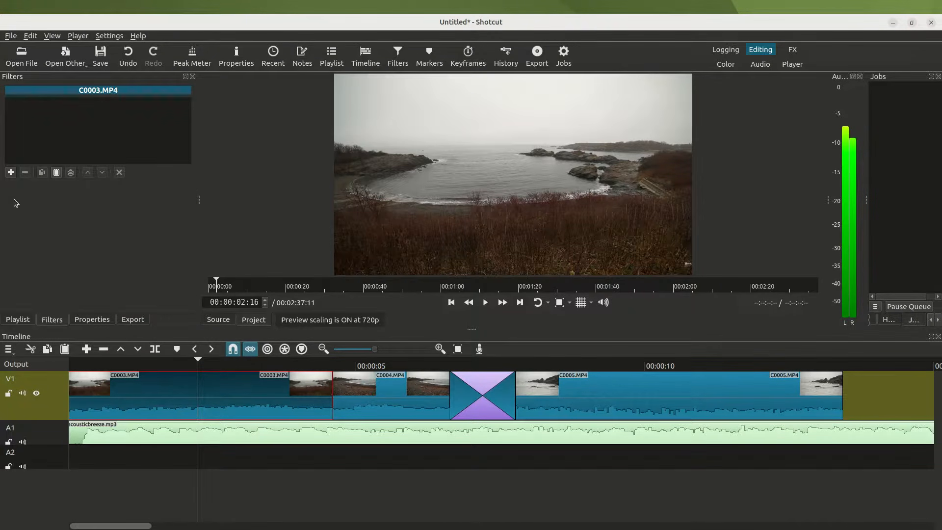
left_click(11, 173)
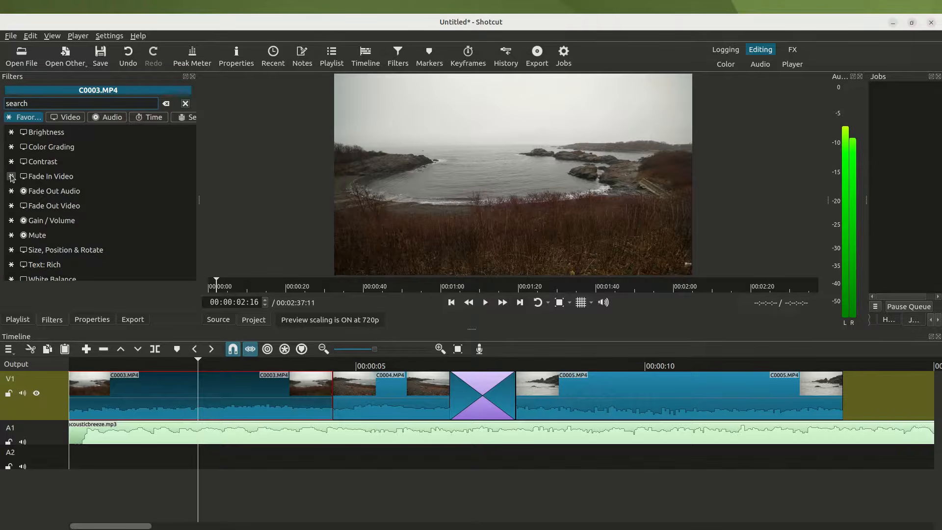
type("gain")
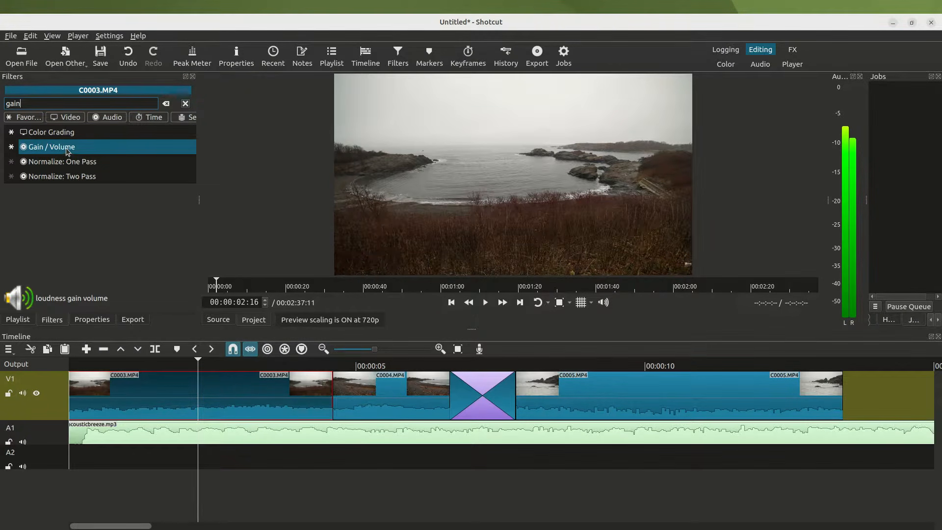
left_click(69, 148)
Lower the Gain / Volume level of C0003.MP4 to -15.0 dB, playing part of the clip to judge the loudness
mouse_move(76, 205)
left_mouse_down()
mouse_move(23, 207)
mouse_move(66, 206)
left_mouse_up()
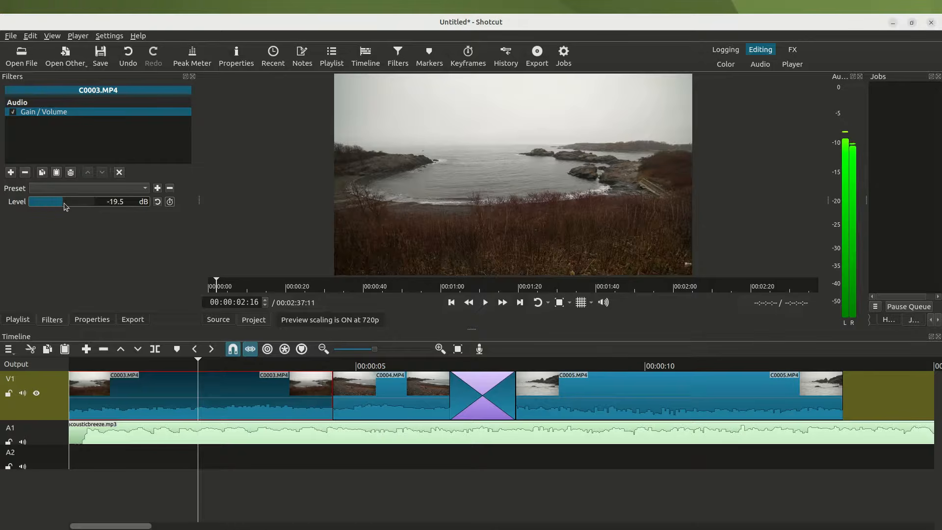
left_click(121, 363)
key("space")
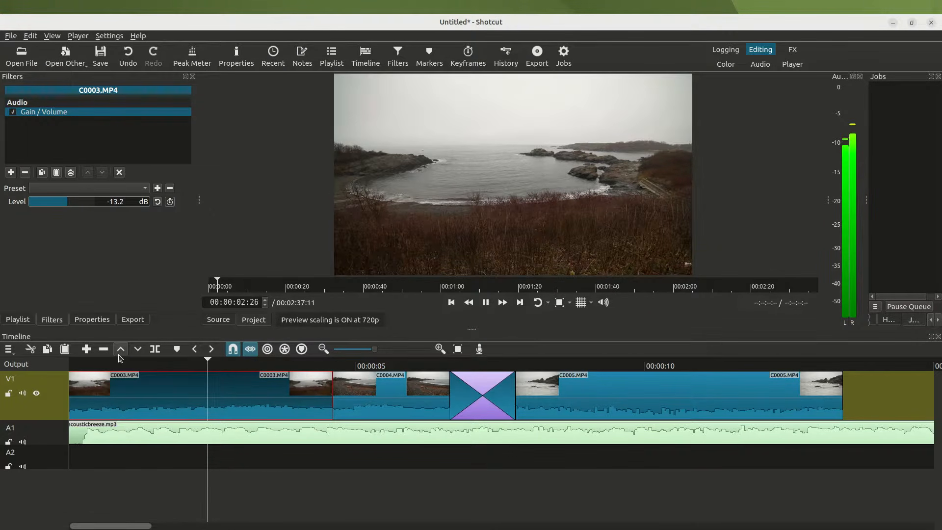
key("space")
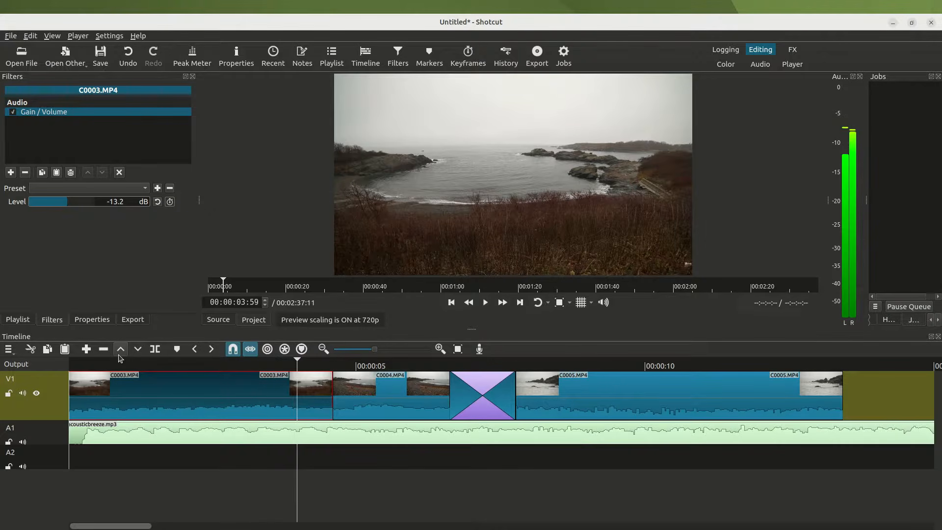
left_click_drag(123, 204, 104, 202)
type("-15.0")
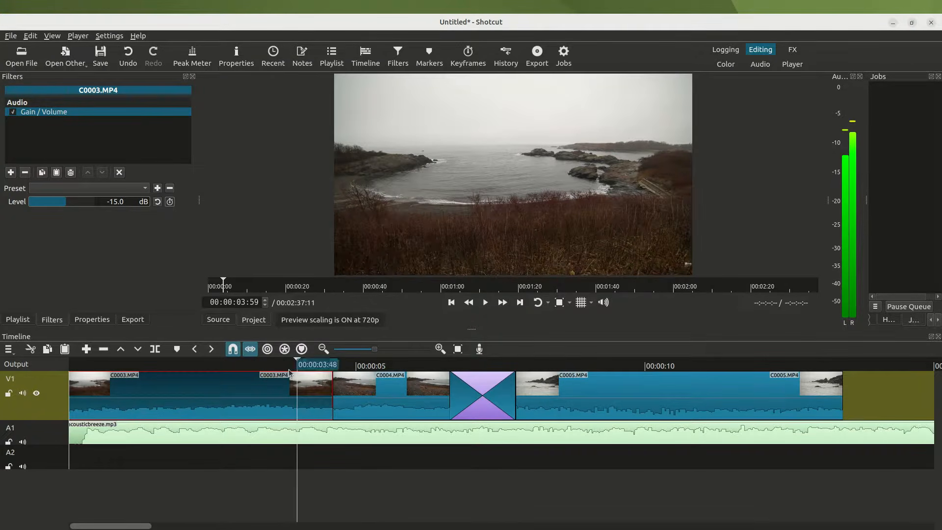
Detach the audio of C0004.MP4 from its video on V1
left_click_drag(288, 367, 216, 372)
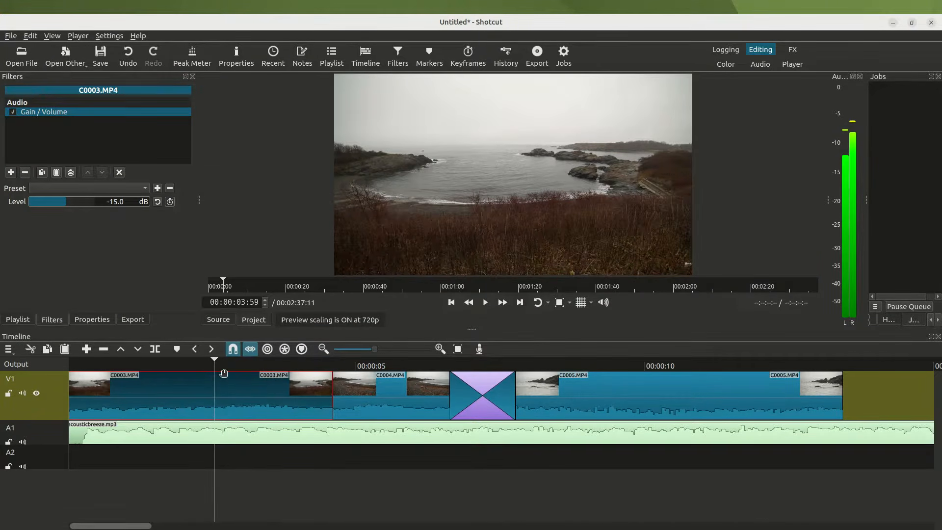
left_click(367, 366)
left_click(382, 387)
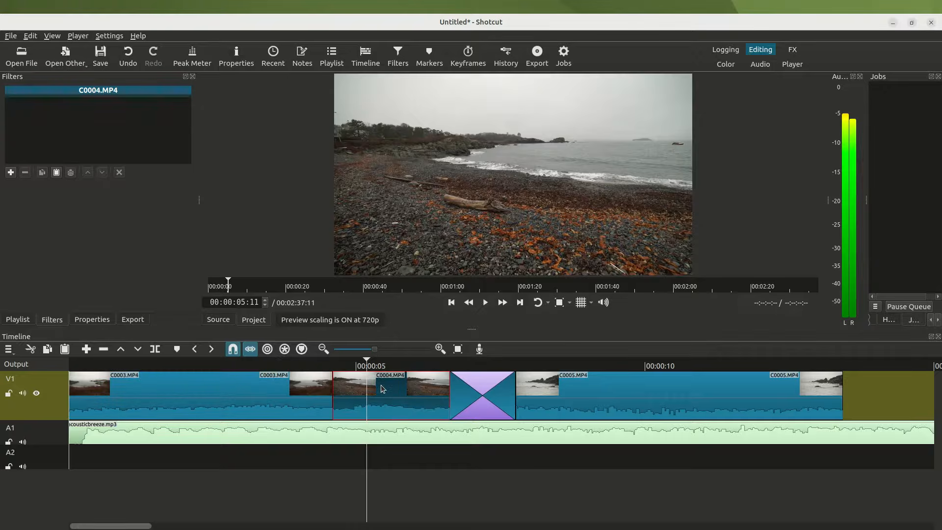
right_click(382, 388)
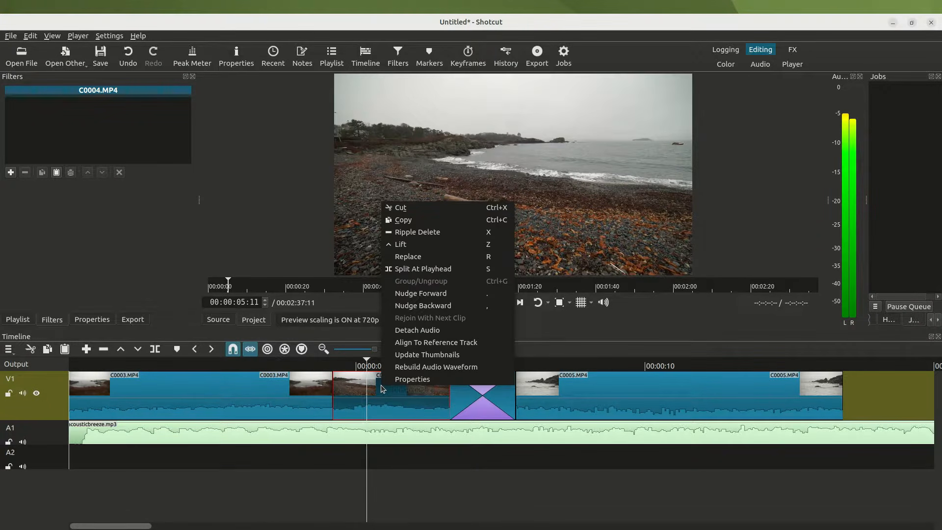
left_click(431, 330)
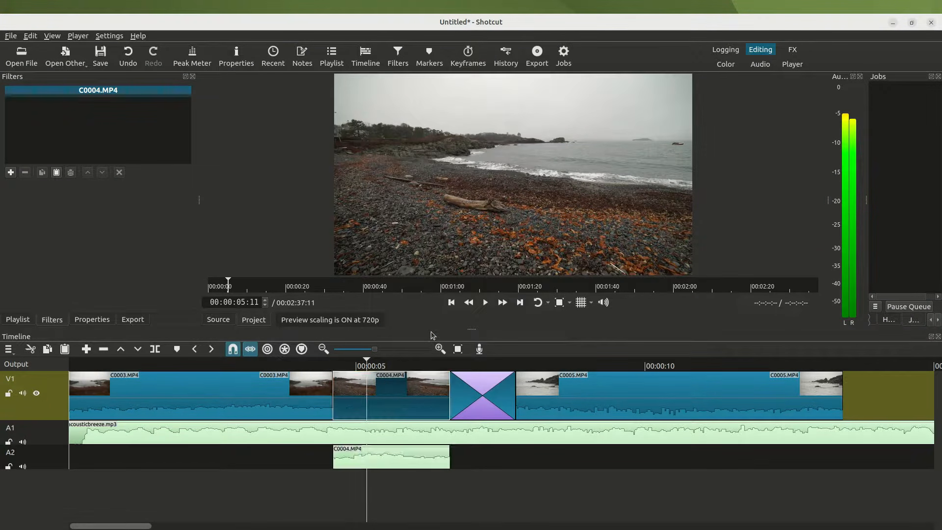
Try to delete the detached C0004.MP4 audio clip on A2, and undo the deletion
left_click(382, 465)
key("Delete")
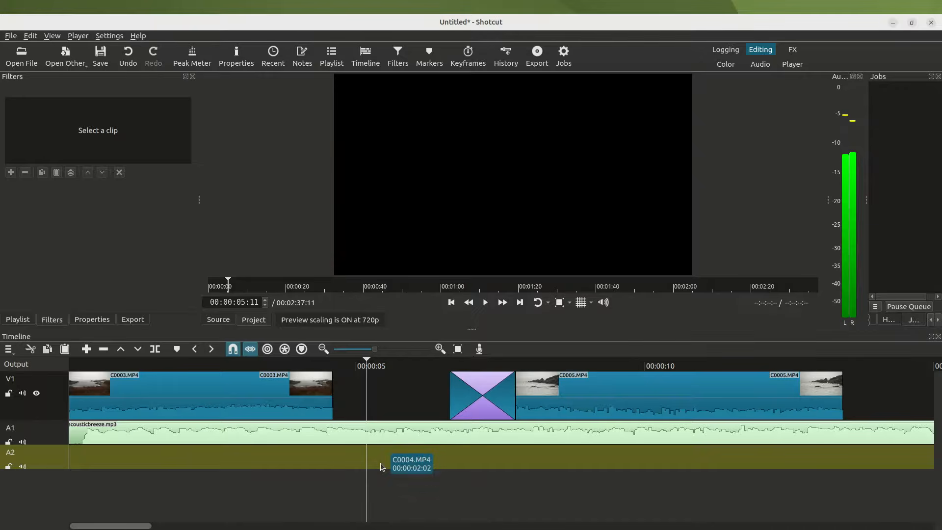
key("ctrl+z")
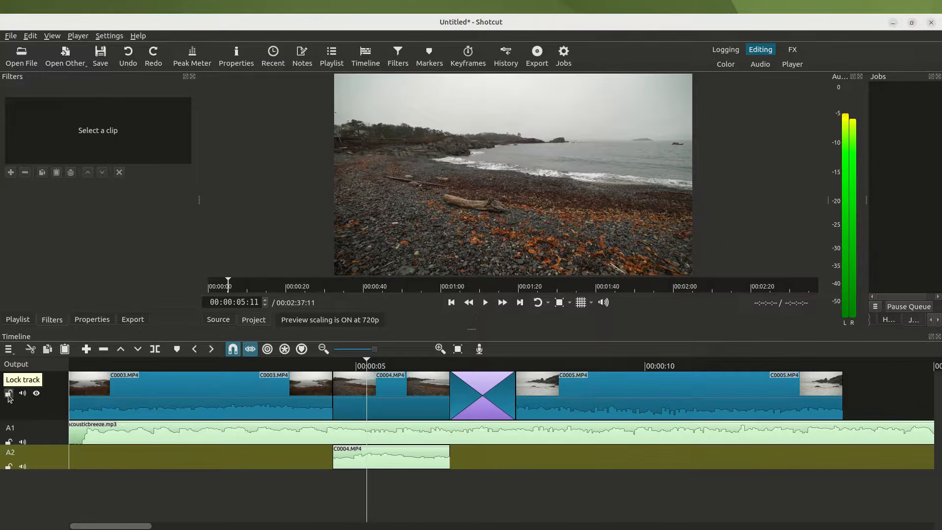
Delete the detached C0004.MP4 audio from A2 while V1 is locked, and unlock V1
left_click(9, 394)
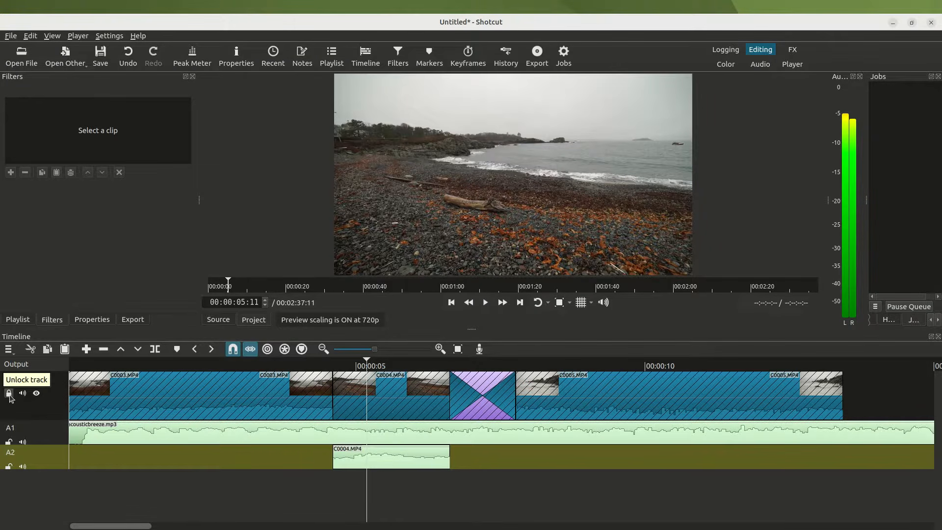
left_click(371, 458)
key("Delete")
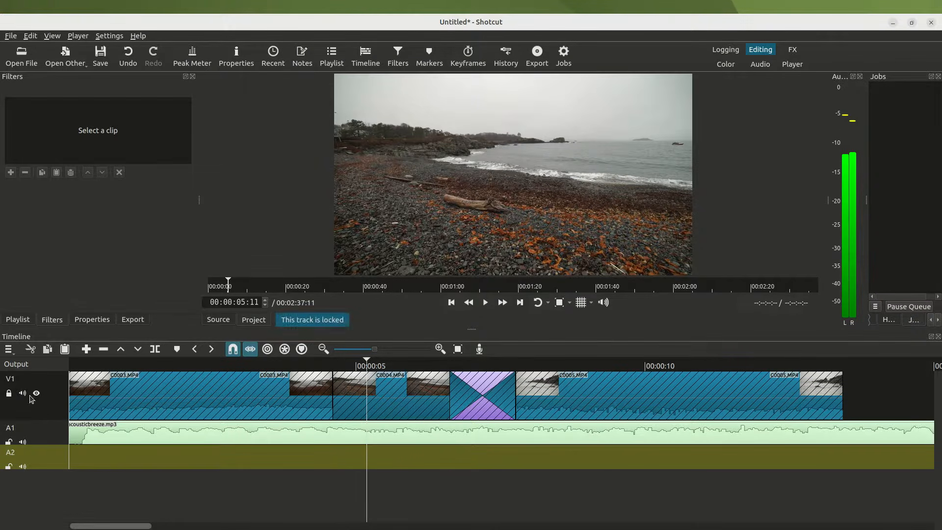
left_click(9, 394)
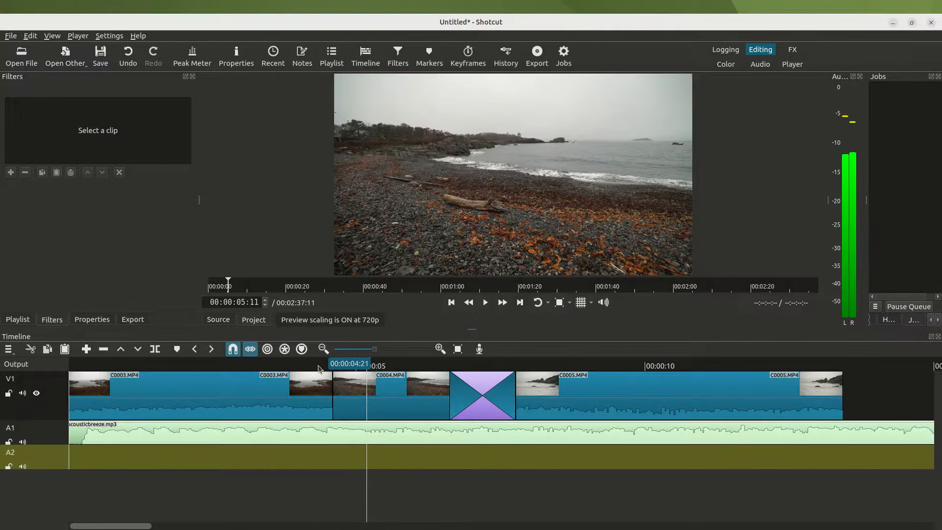
Undo the V1 lock changes, the audio deletion and the audio detachment of C0004.MP4
key("ctrl+z")
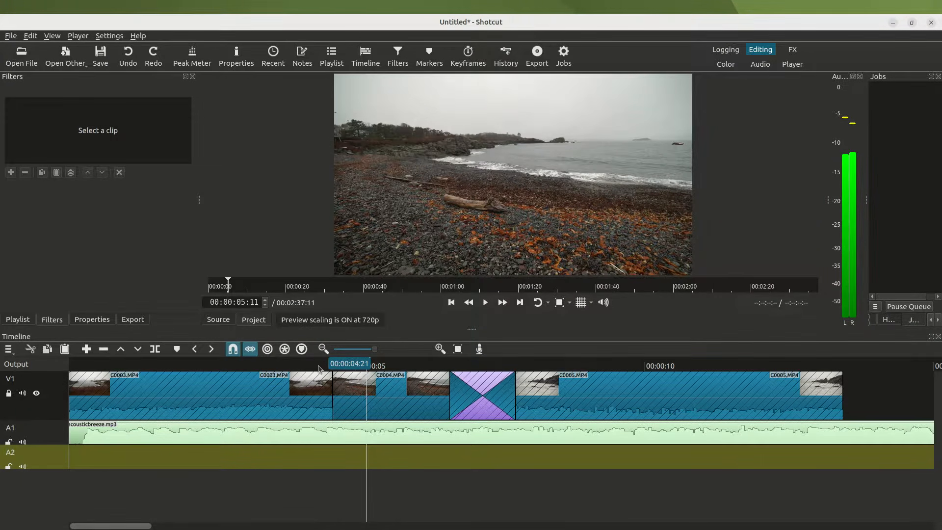
key("ctrl+z")
key("ctrl+z")
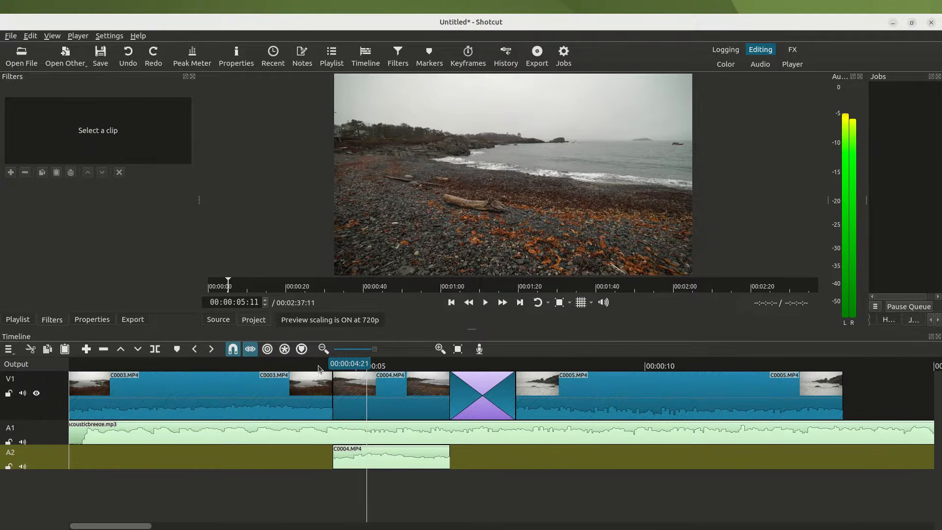
key("ctrl+z")
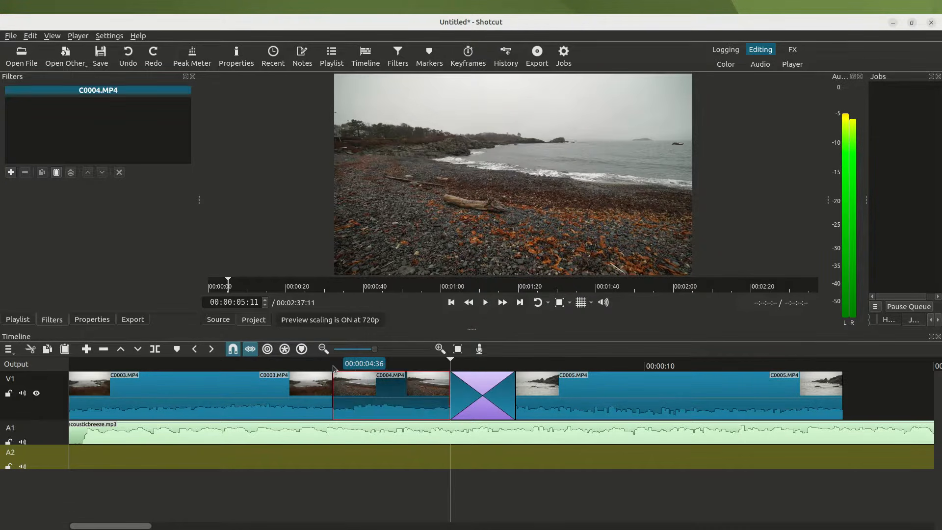
Check which filters are applied to C0003.MP4 and C0004.MP4 on V1
left_click(353, 368)
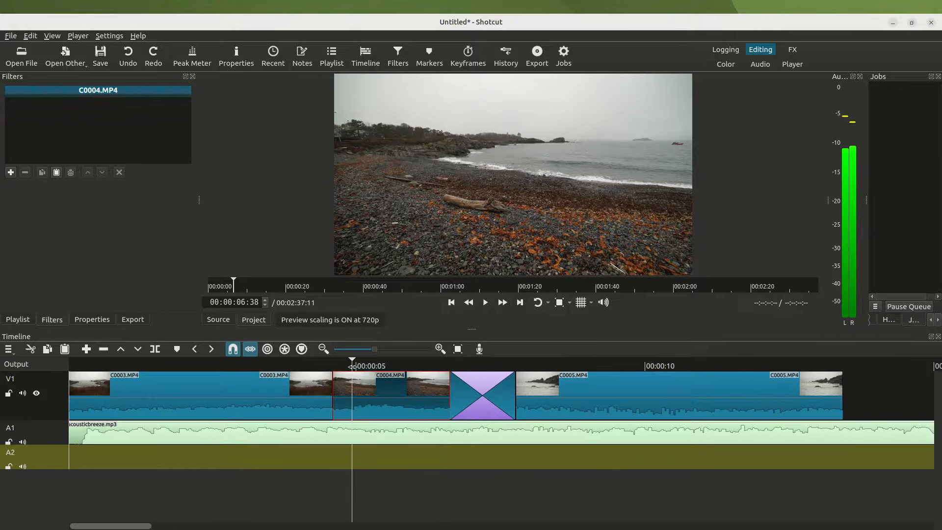
left_click_drag(271, 368, 236, 367)
left_click(227, 398)
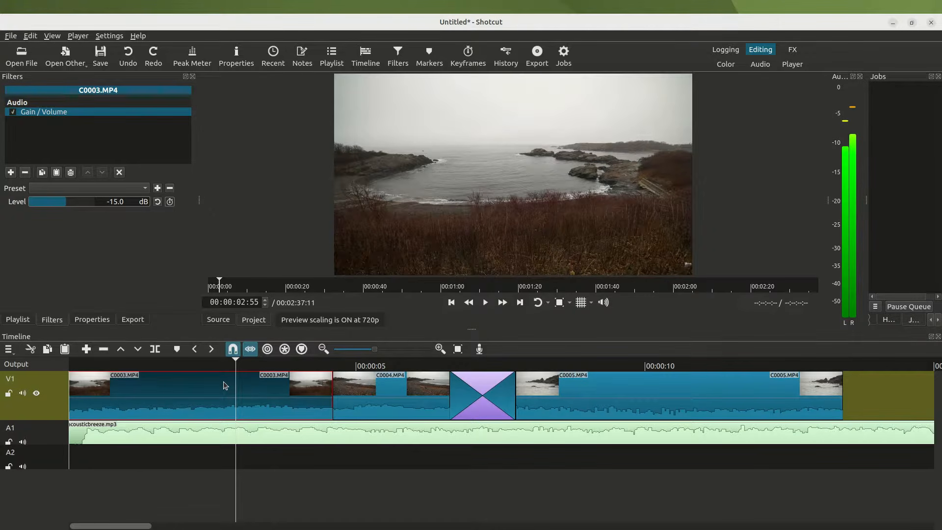
left_click(350, 396)
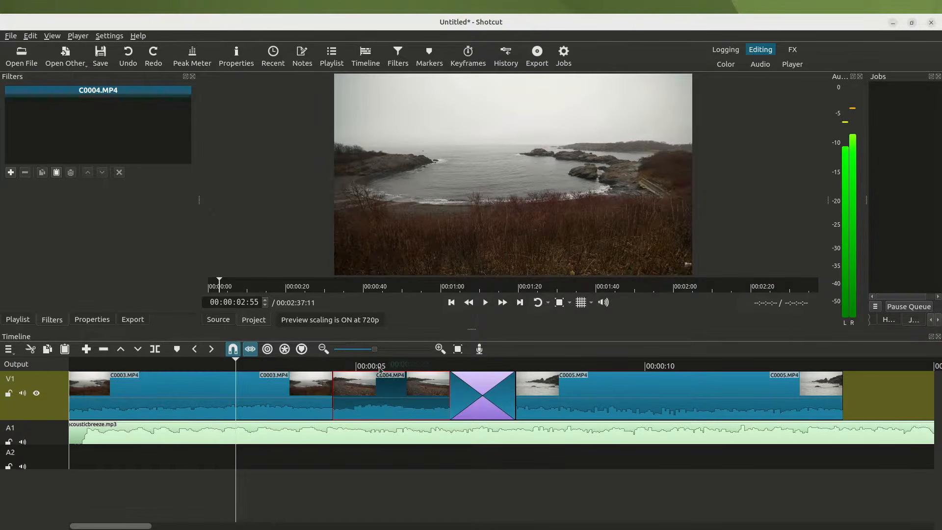
left_click(295, 366)
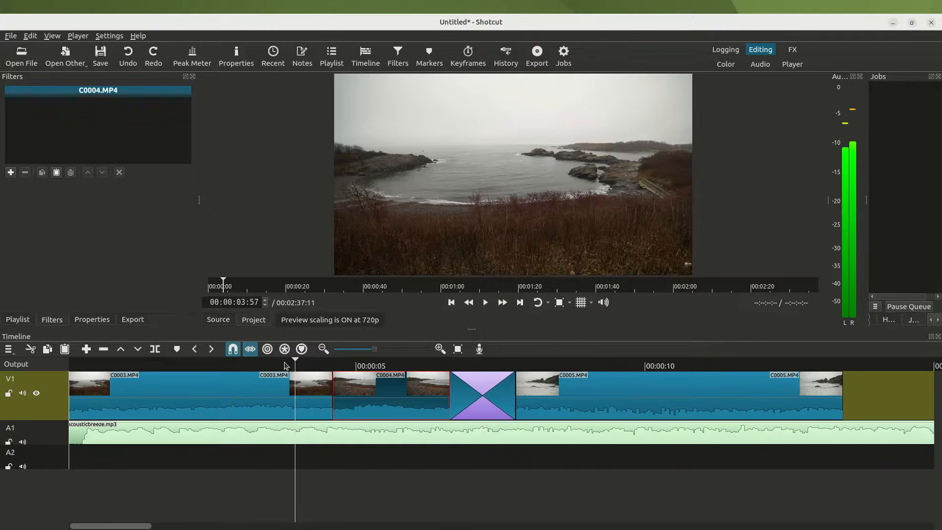
Copy the Gain / Volume filter from C0003.MP4 and paste it onto C0004.MP4 and C0005.MP4
left_click(199, 395)
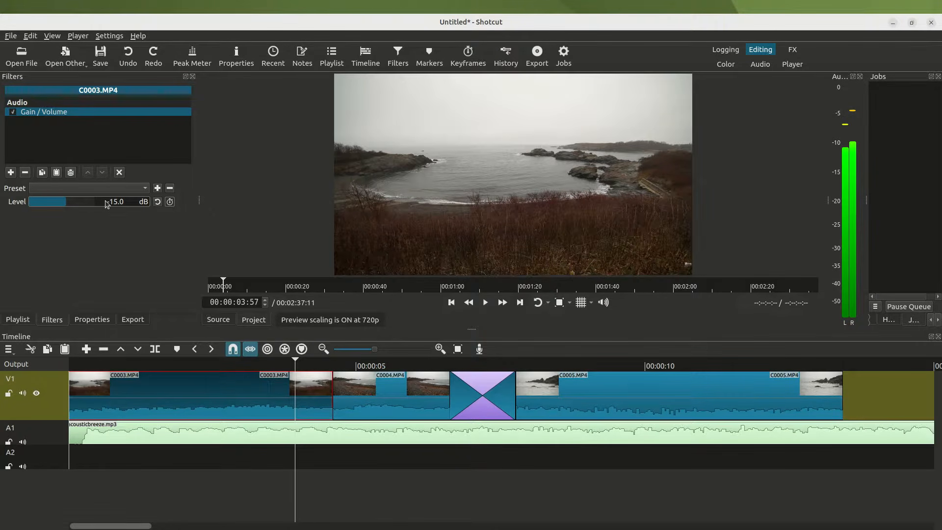
left_click(42, 174)
left_click(375, 401)
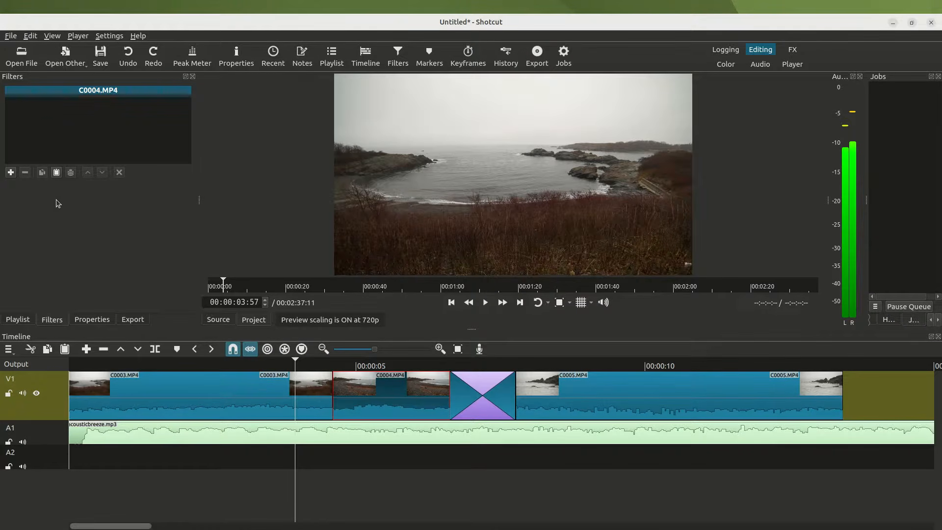
left_click(57, 173)
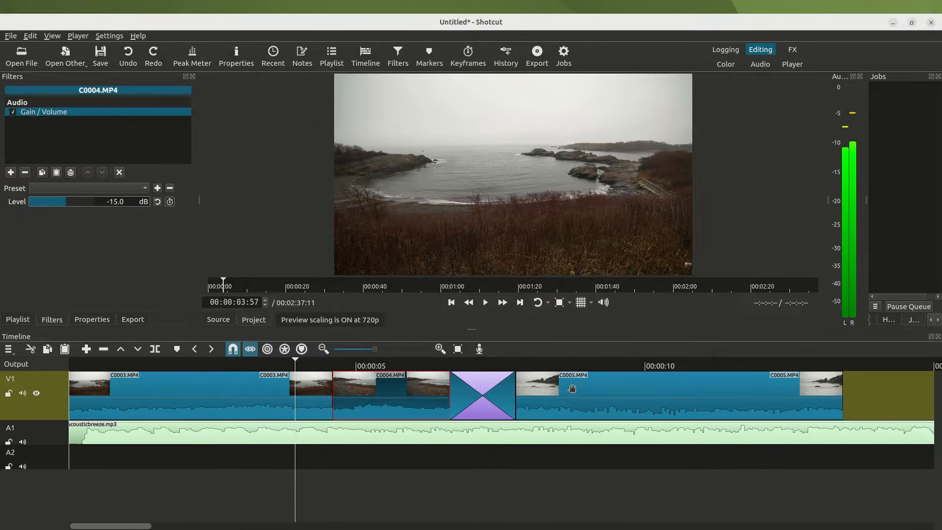
left_click(609, 395)
left_click(57, 172)
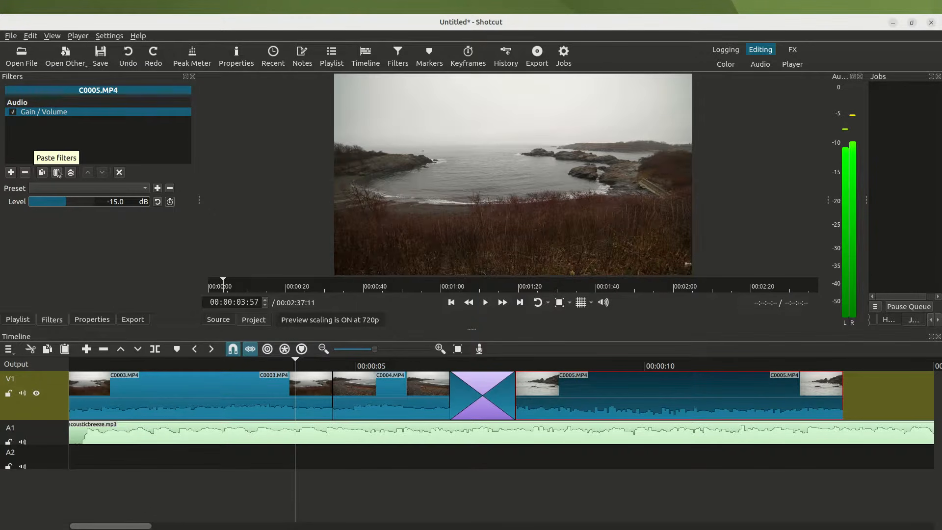
Play the timeline from late in C0003.MP4 through the transition and pause within C0005.MP4
left_click(267, 368)
key("space")
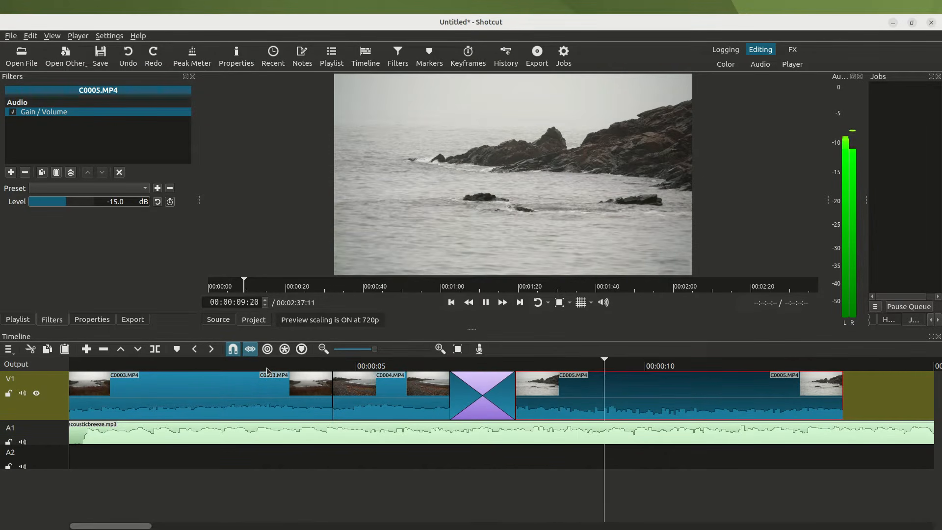
key("space")
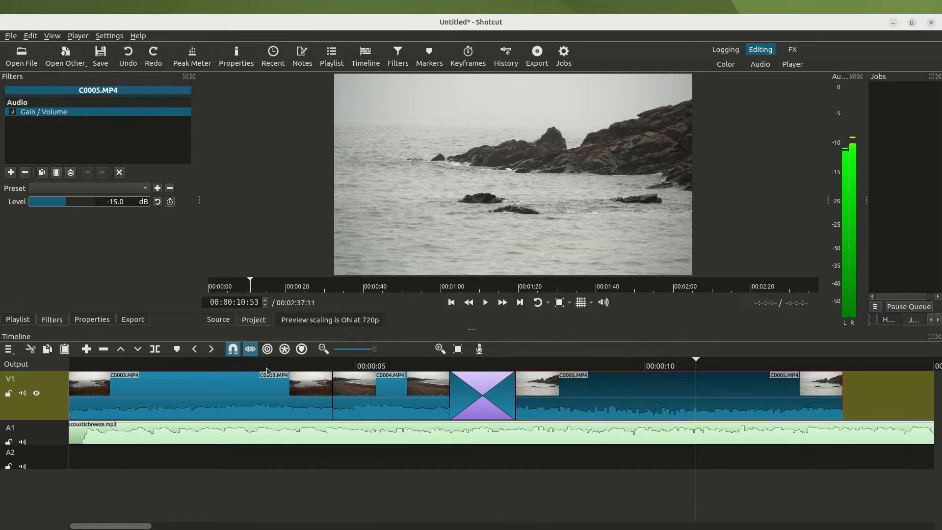
Split C0005.MP4 on V1 at 00:00:10:45
scroll(585, 389, "right", 3)
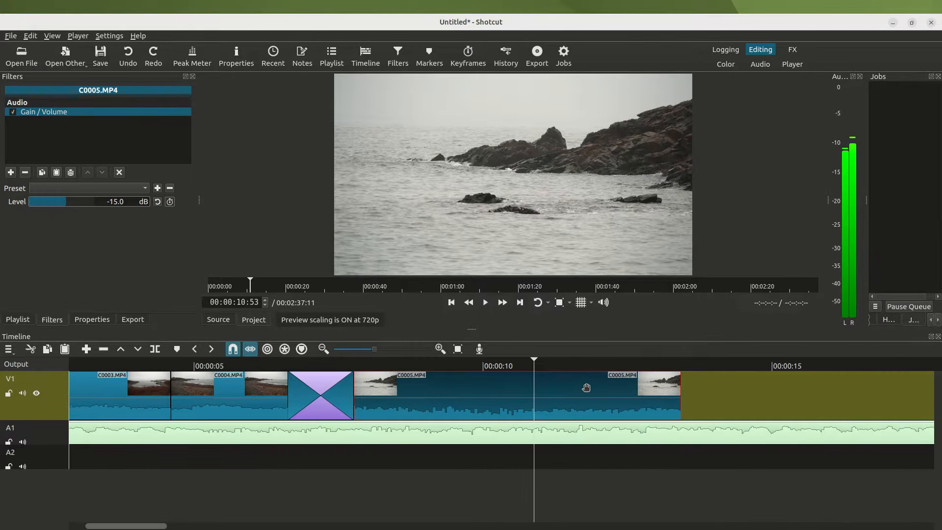
left_click(532, 366)
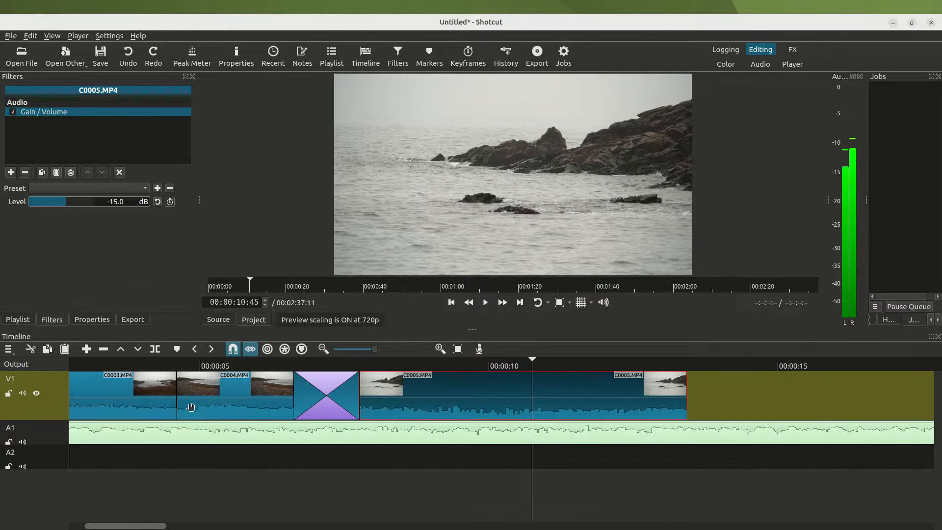
left_click(154, 349)
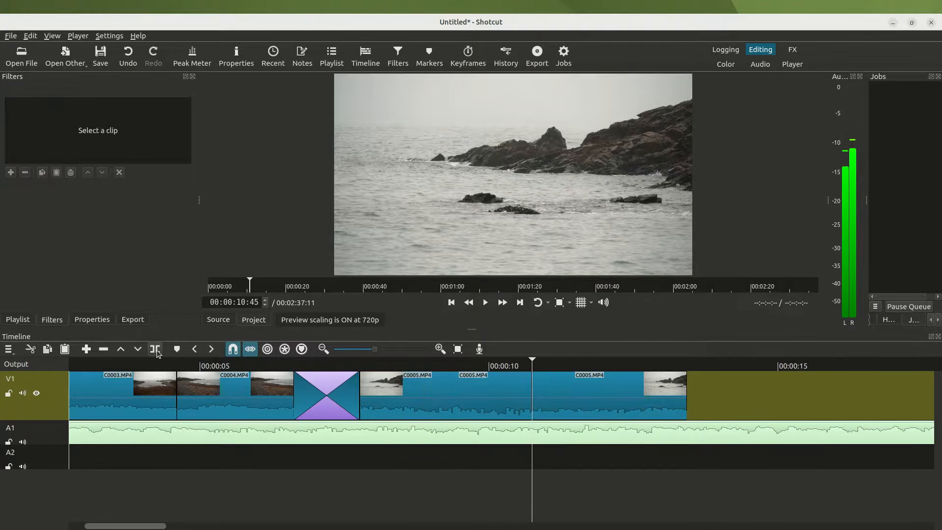
Move the second part of the split C0005.MP4 away from the cut on V1 and shift it back to 00:00:11:46
left_click_drag(639, 386, 737, 386)
left_click(607, 365)
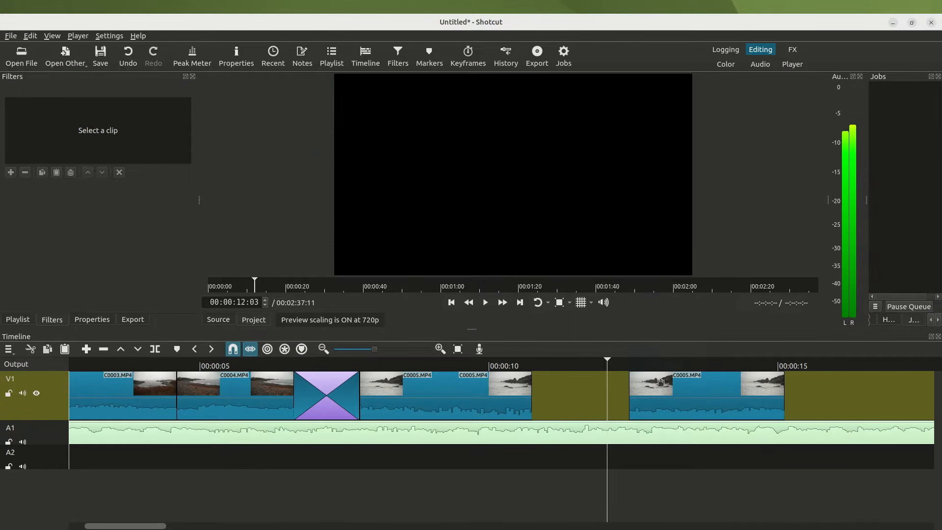
left_click_drag(680, 385, 628, 395)
left_click(562, 368)
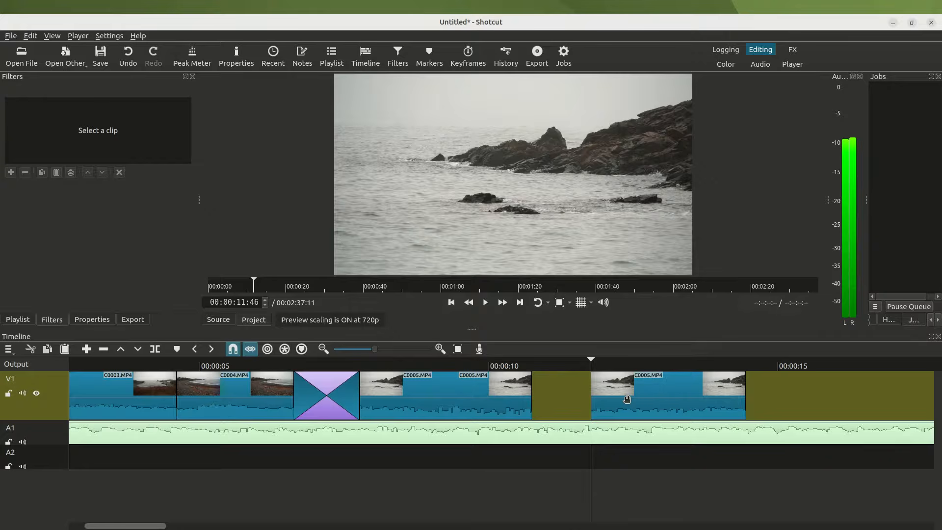
Turn snapping off, move the second part of C0005.MP4 to 00:00:11:31, and turn snapping back on
left_click(233, 349)
left_click_drag(667, 397, 629, 403)
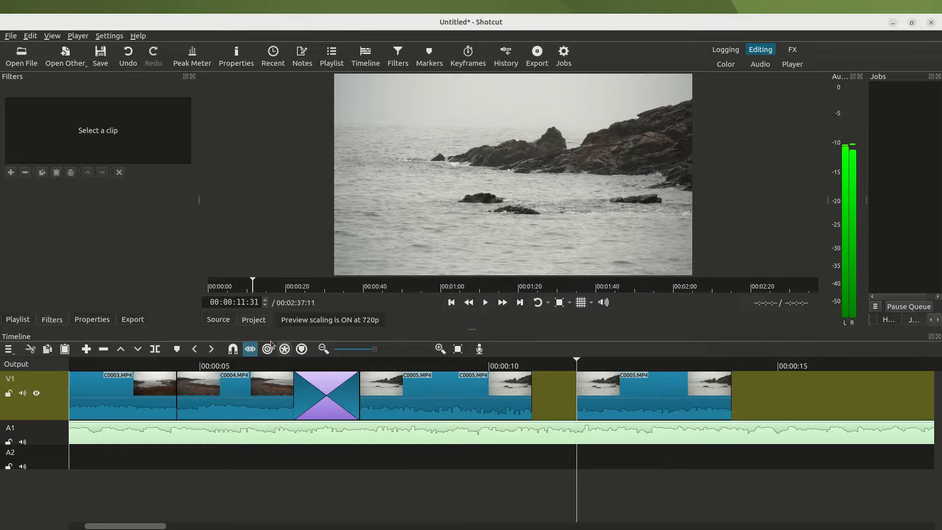
left_click(233, 350)
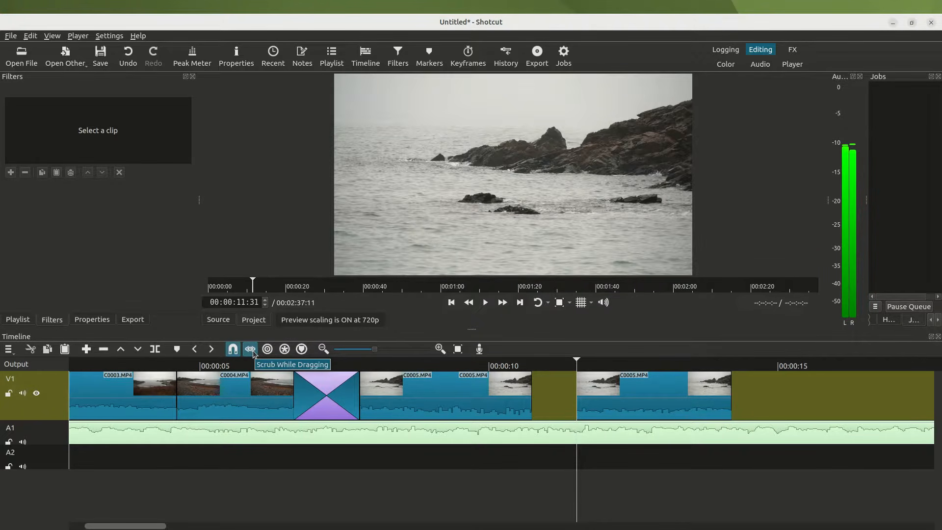
Move the second part of C0005.MP4 back against the first part on V1 and delete it
left_click(251, 349)
mouse_move(598, 388)
left_mouse_down()
mouse_move(550, 387)
mouse_move(562, 387)
mouse_move(558, 379)
left_mouse_up()
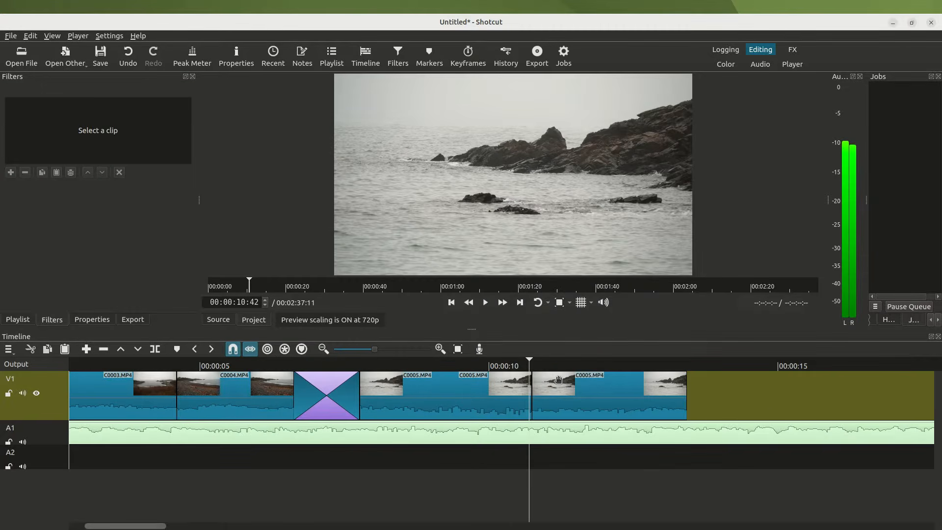
left_click(570, 394)
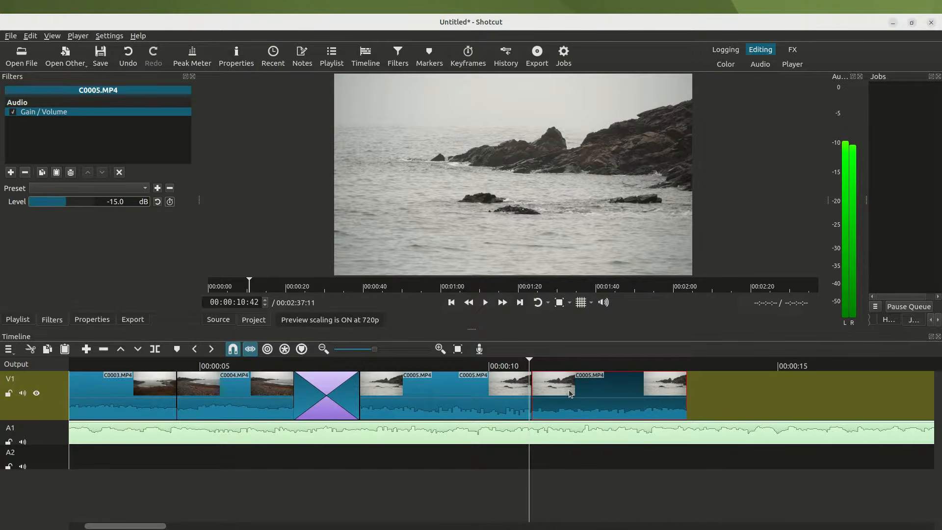
key("Delete")
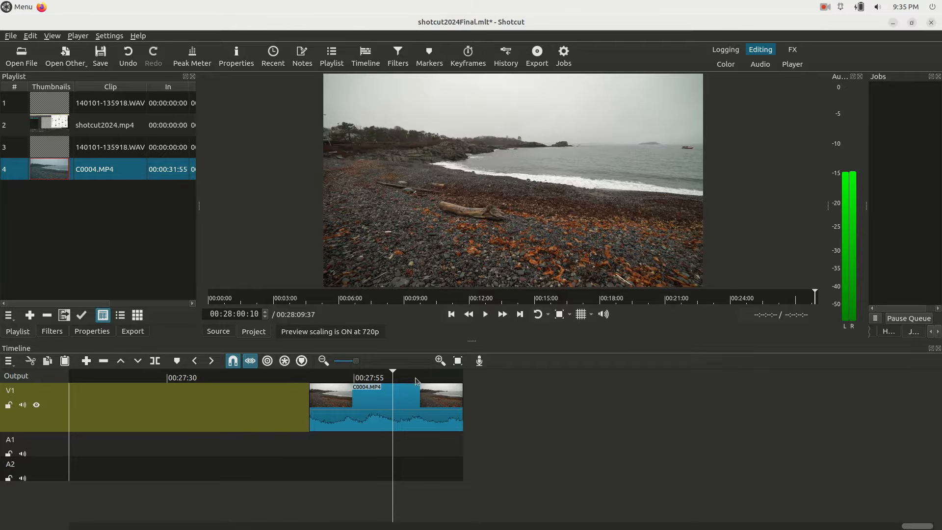
With the playhead at 00:27:54:16, add a Gain / Volume filter to C0004.MP4 on V1 and set its level to -70.0 dB
left_click(403, 392)
left_click(373, 377)
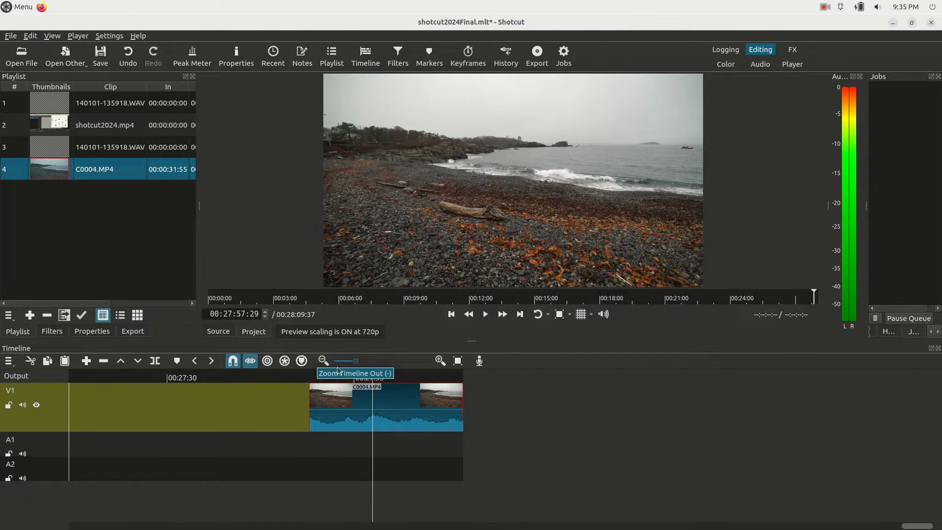
left_click(349, 377)
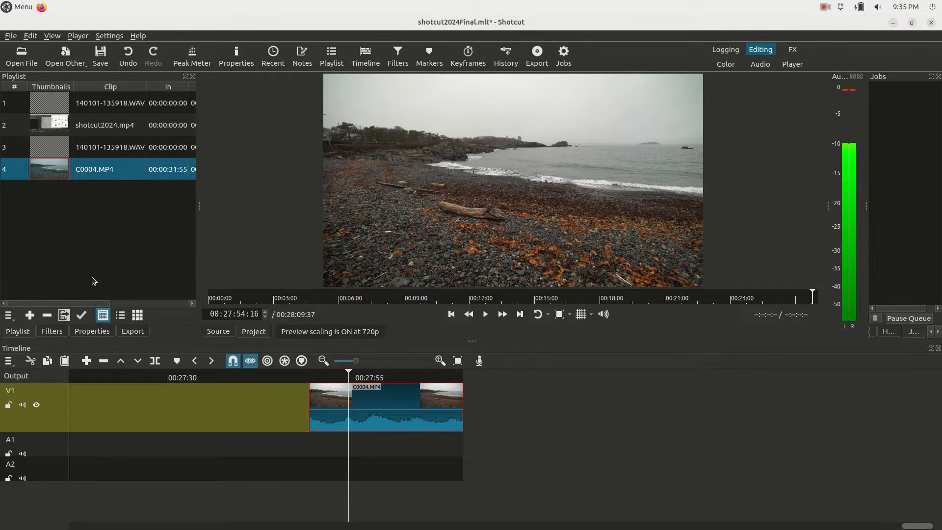
left_click(48, 332)
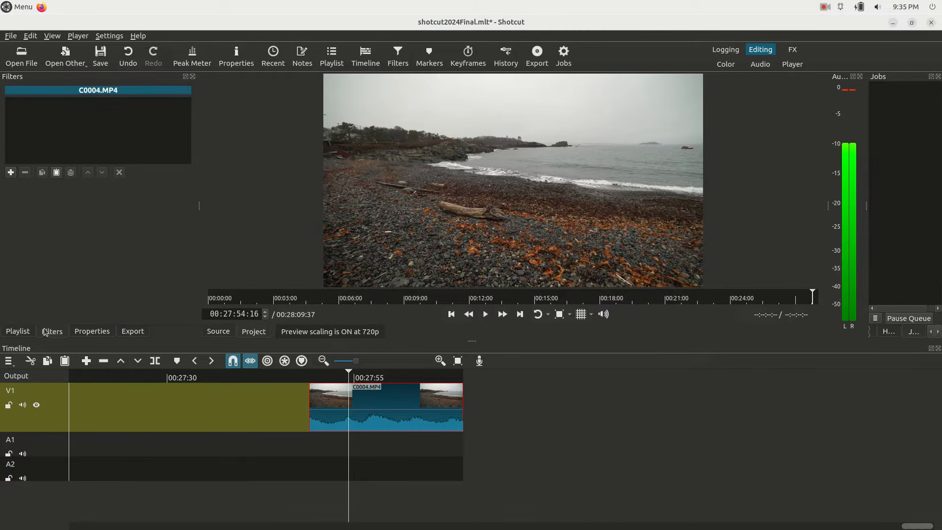
left_click(11, 172)
type("gain")
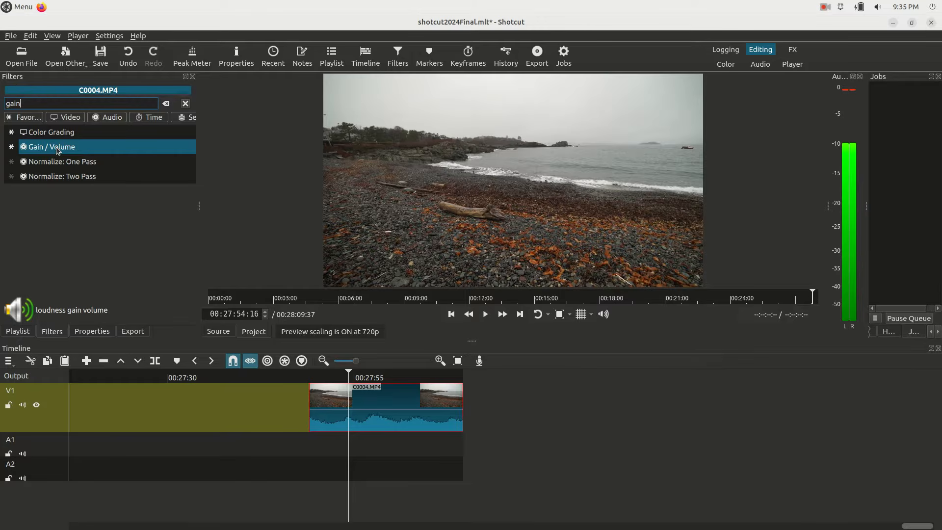
left_click(58, 151)
left_click_drag(63, 206, 15, 201)
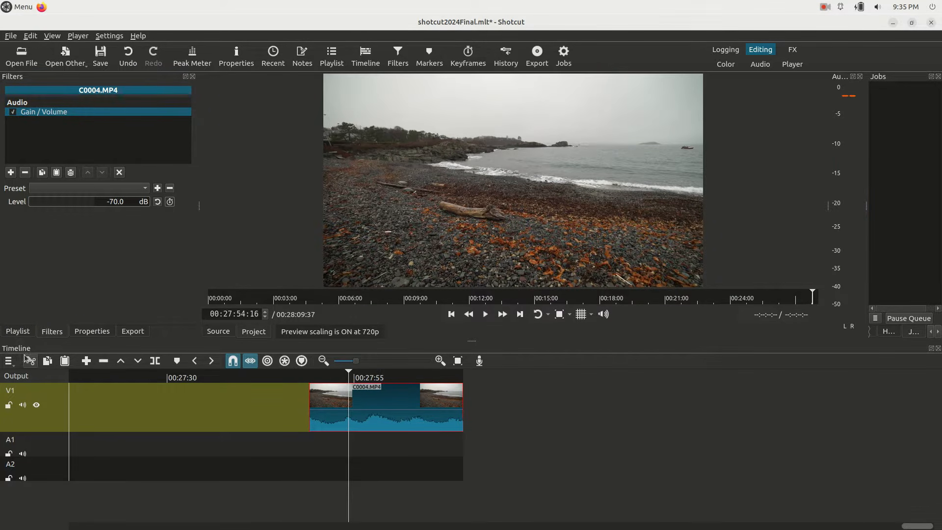
Add a Text: Simple filter to C0004.MP4 and set its vertical fit to Middle
left_click(11, 174)
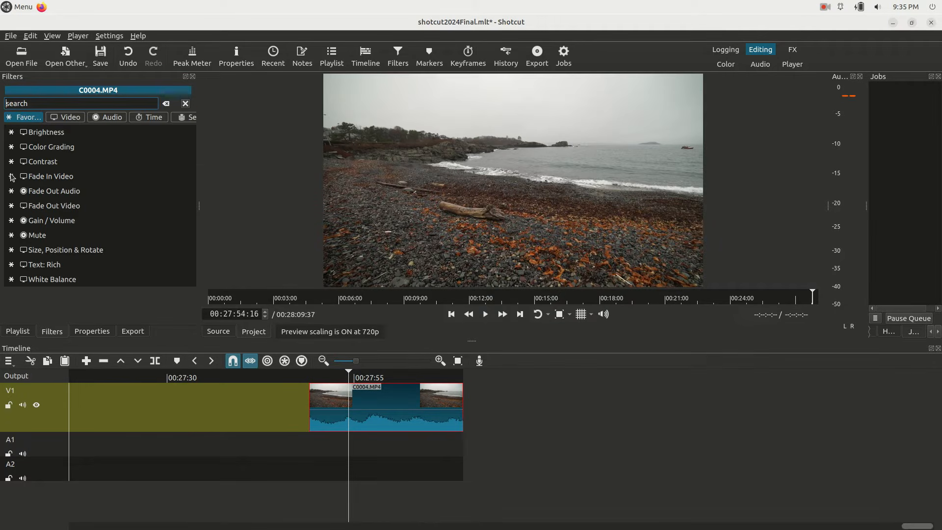
type("text")
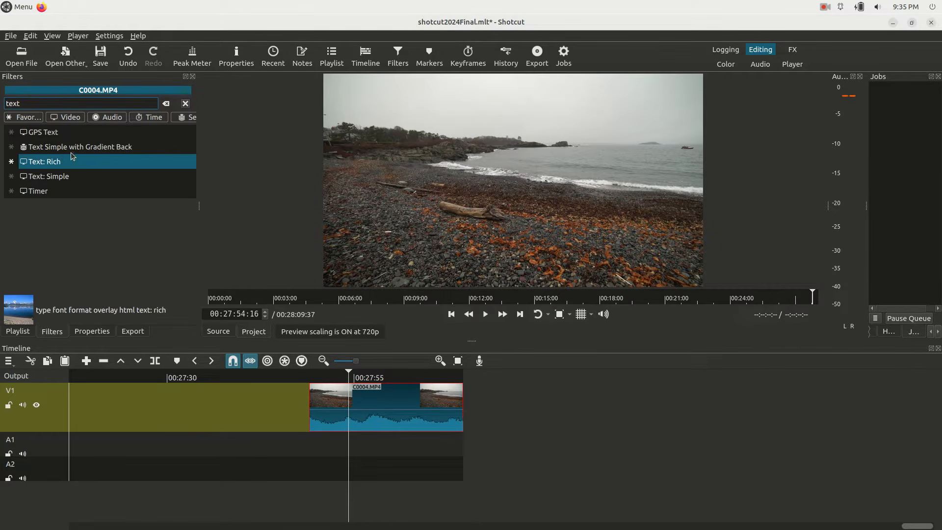
left_click(57, 178)
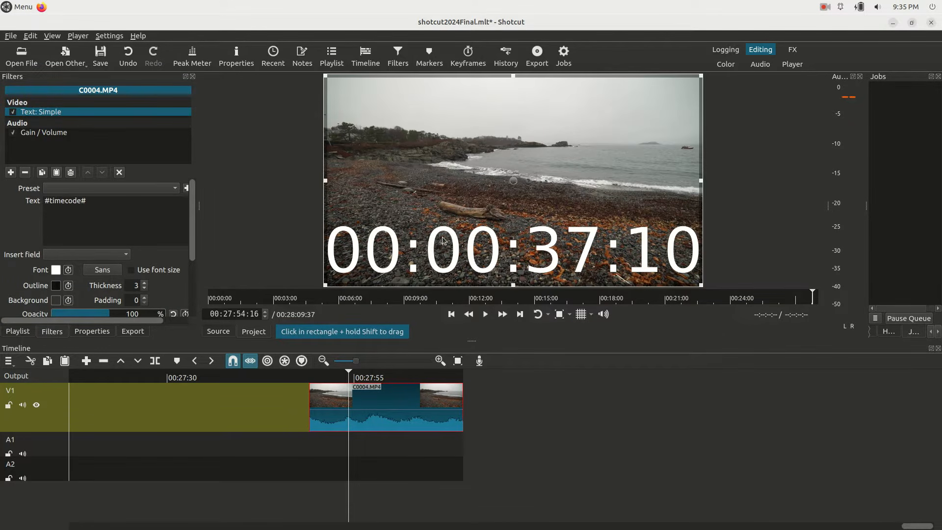
left_click_drag(191, 231, 182, 284)
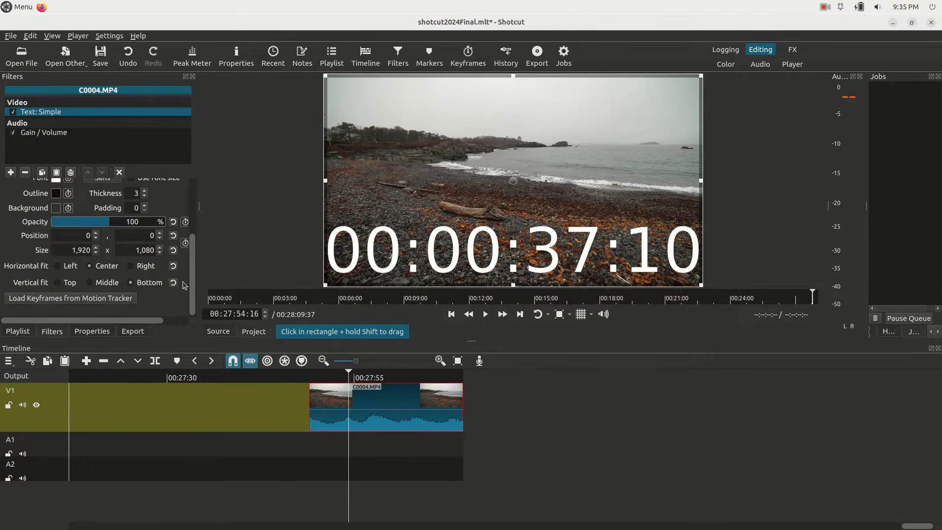
left_click(91, 283)
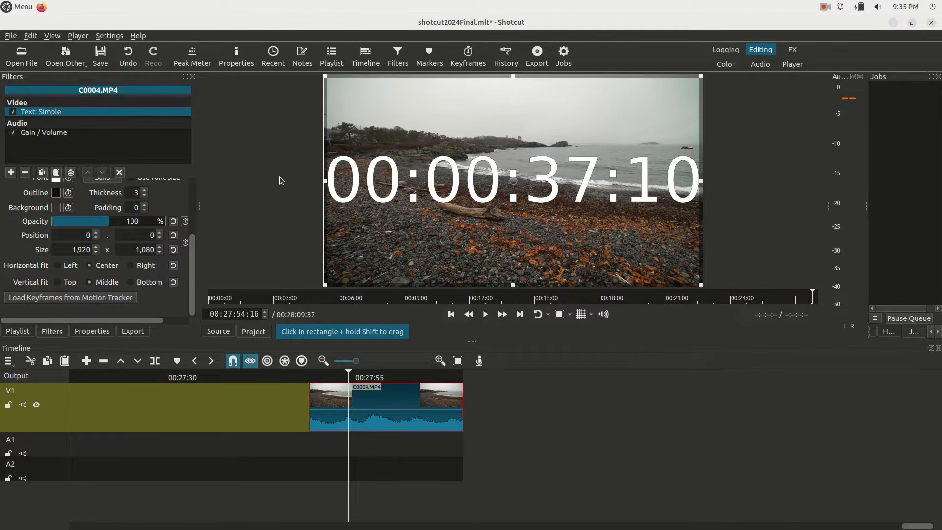
Reduce the text area's width to 1,859 and move the area to position 22, 5
left_click(96, 253)
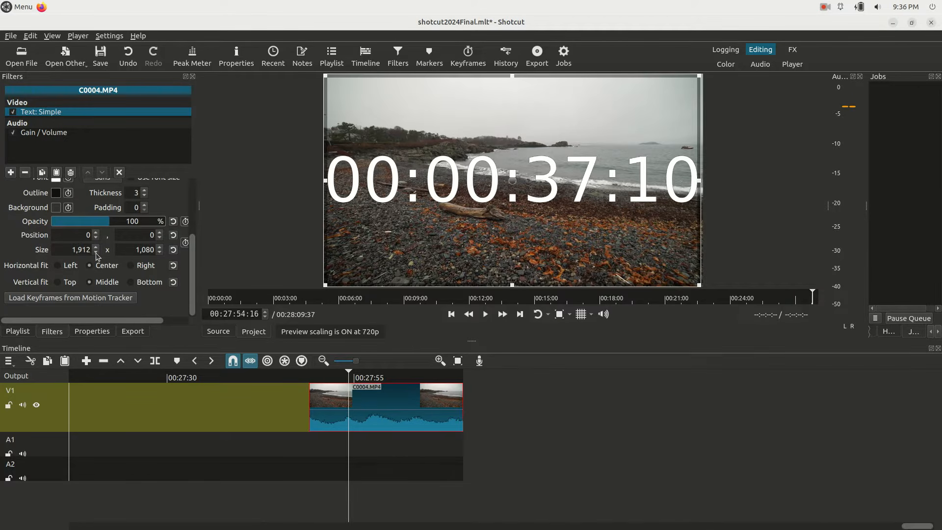
left_click(96, 253)
left_click(96, 252)
left_click(97, 252)
left_click(96, 253)
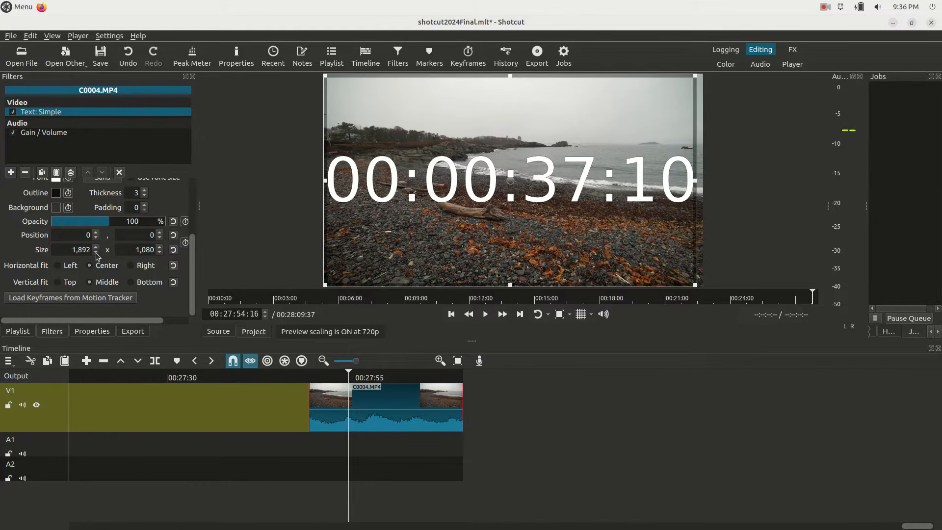
left_click(96, 253)
left_click(96, 253)
left_click(96, 253)
left_click(96, 253)
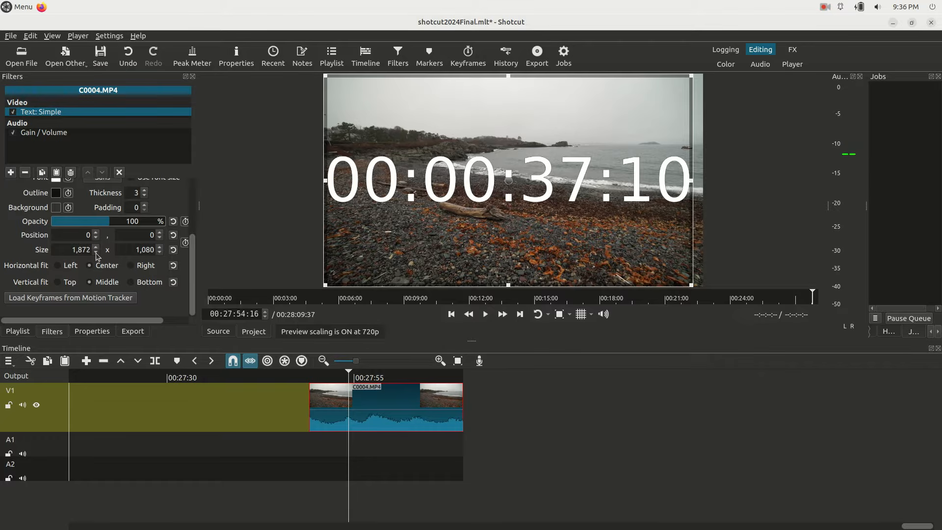
left_click(96, 253)
left_click(96, 253)
left_click(96, 252)
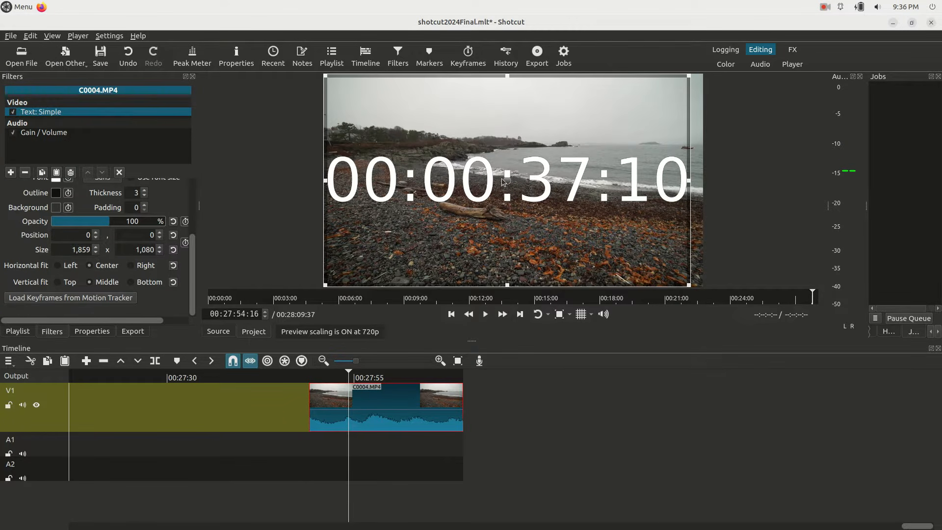
left_click_drag(507, 183, 516, 185)
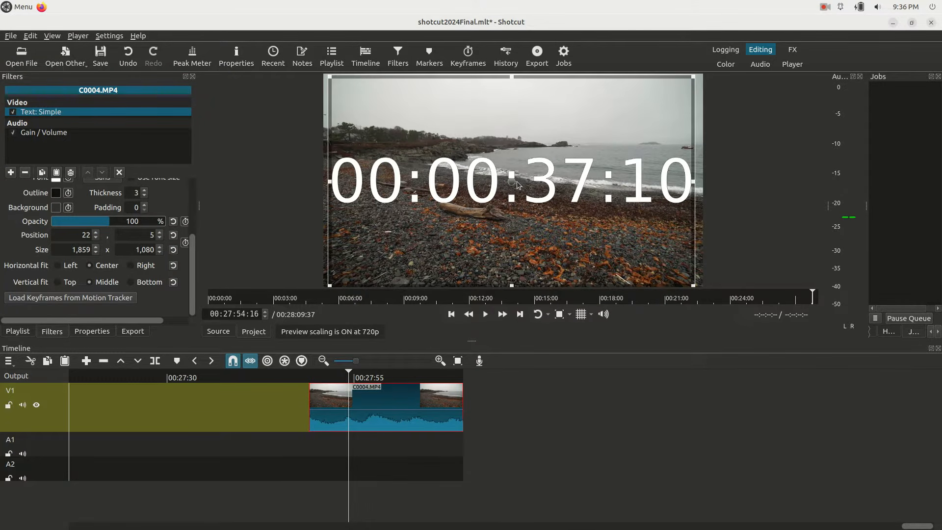
Replace the timecode text with "I have some amazon affiliate links in the video description"
left_click_drag(191, 261, 188, 213)
left_click_drag(111, 206, 32, 196)
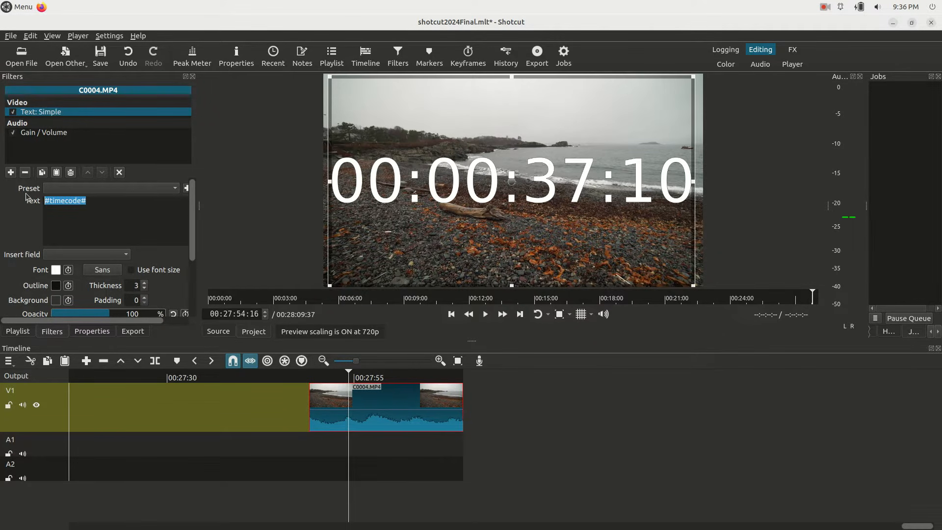
type("I")
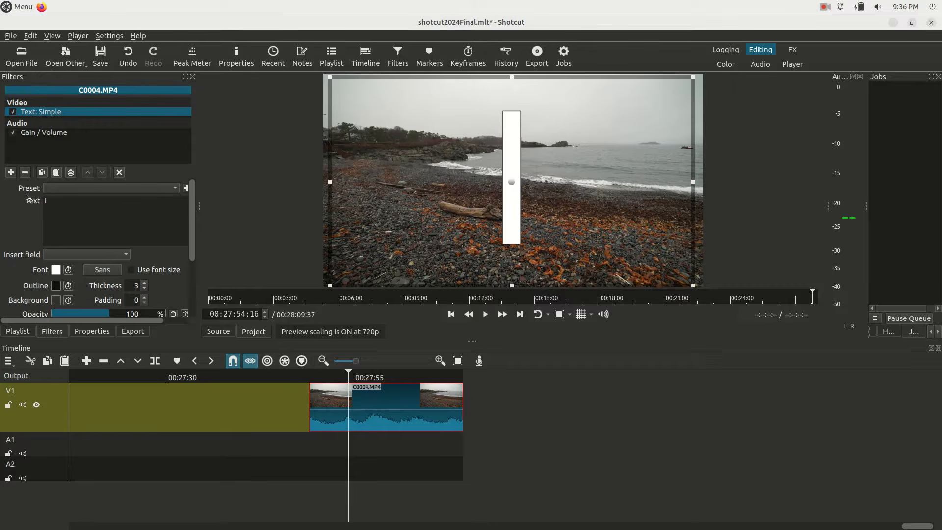
type(" have ")
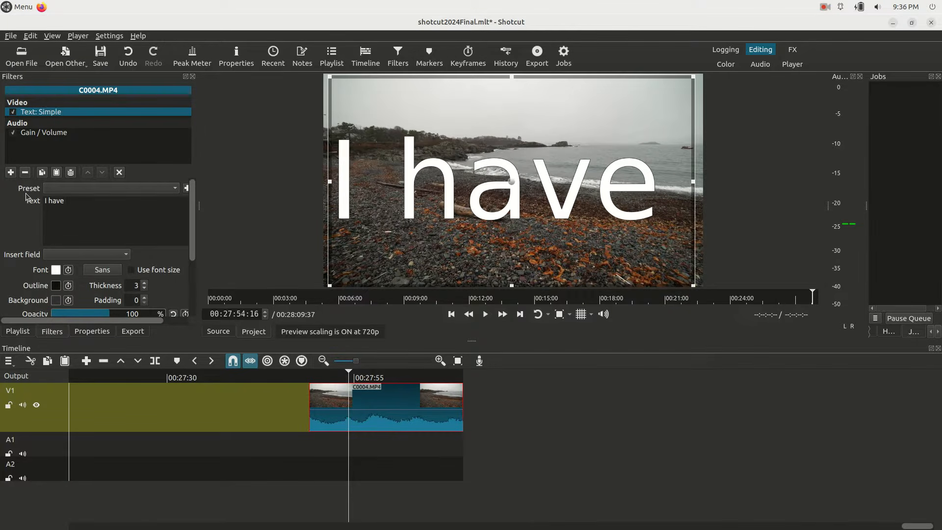
type("some amazon")
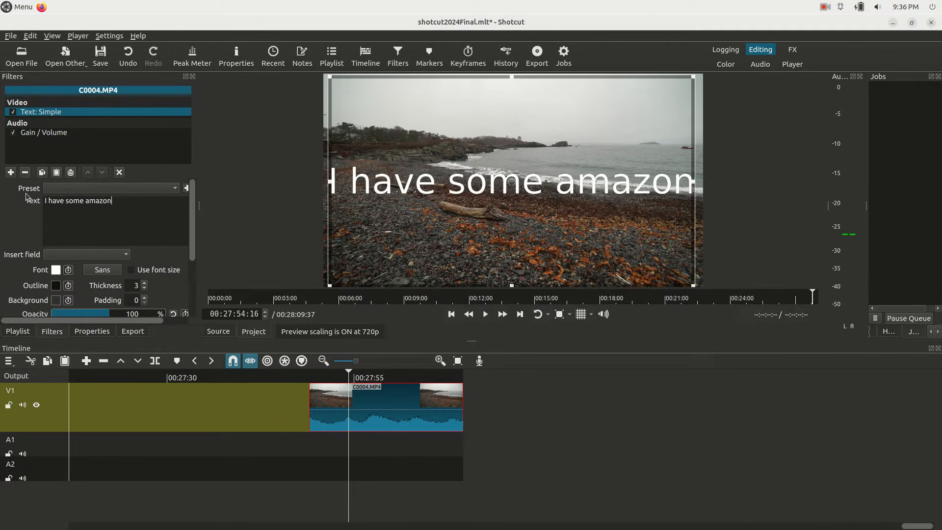
type(" affiliate")
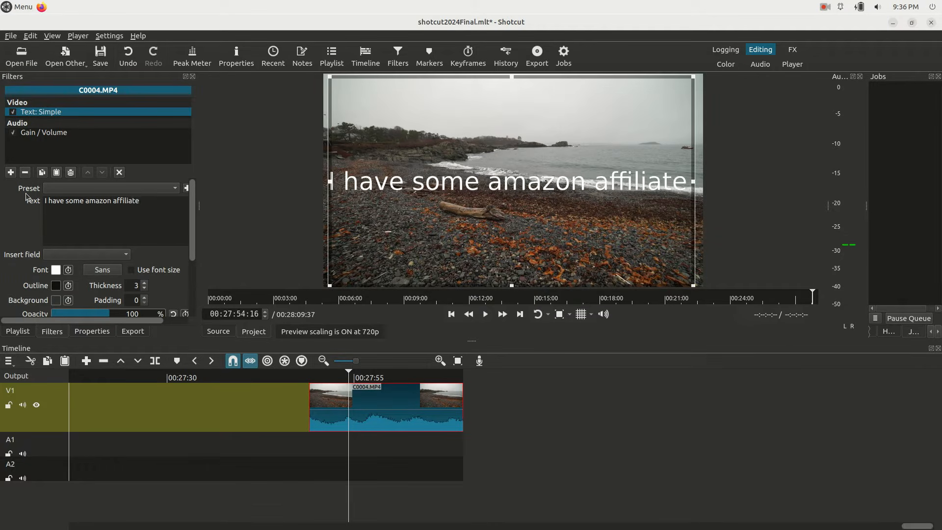
type(" links i")
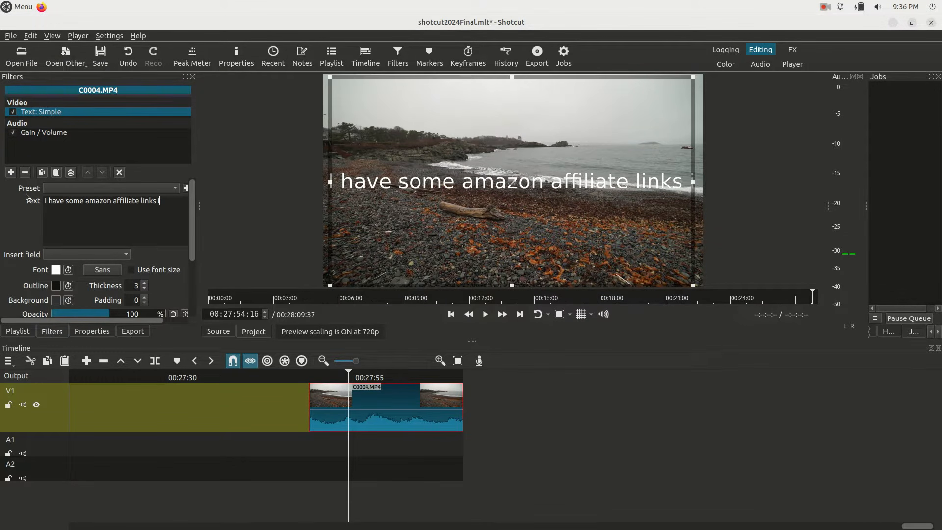
type("n the video")
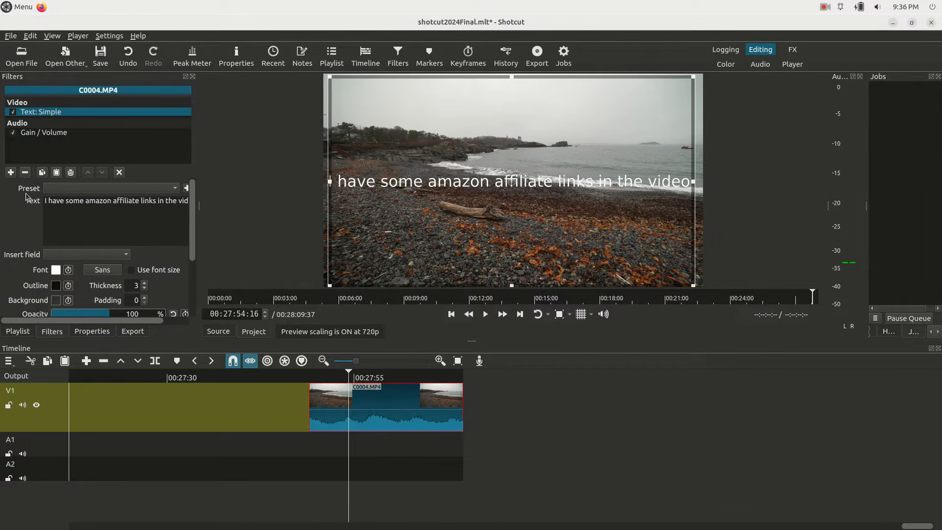
type(" desc")
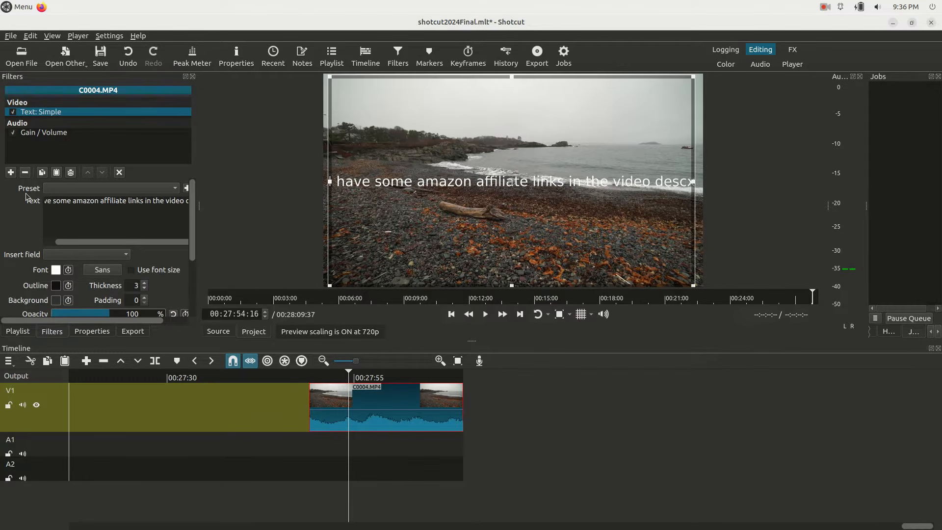
type("x")
key("BackSpace")
type("r")
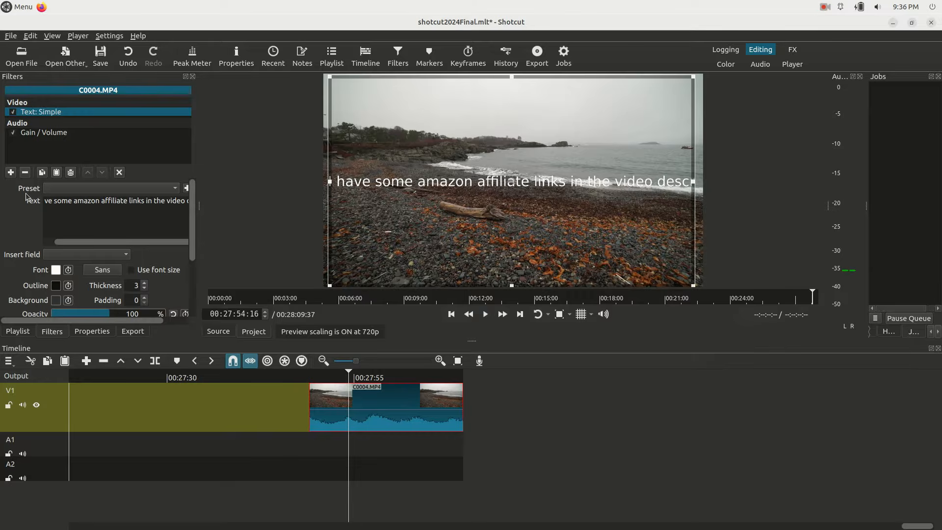
type("ription")
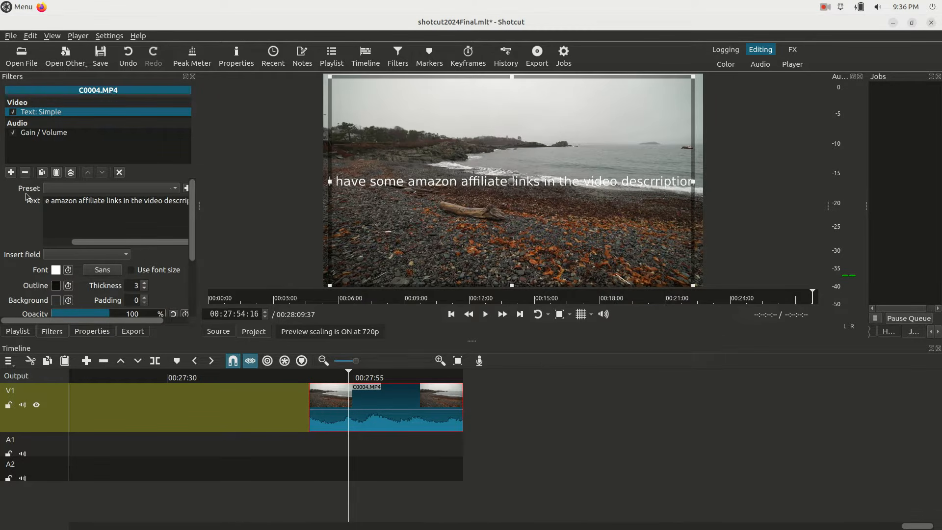
Correct the spelling of "description" and extend the message with "and a link to my zazzle store where i sell wall art and t-shirt mostly opf the ocean."
key("BackSpace")
key("BackSpace")
key("BackSpace")
key("BackSpace")
key("BackSpace")
key("BackSpace")
key("BackSpace")
key("BackSpace")
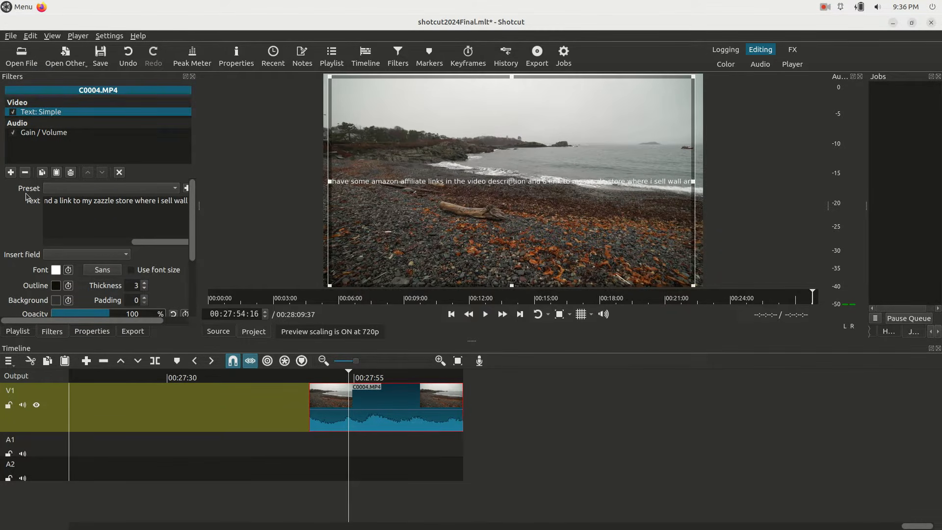
type("t-shirt mo")
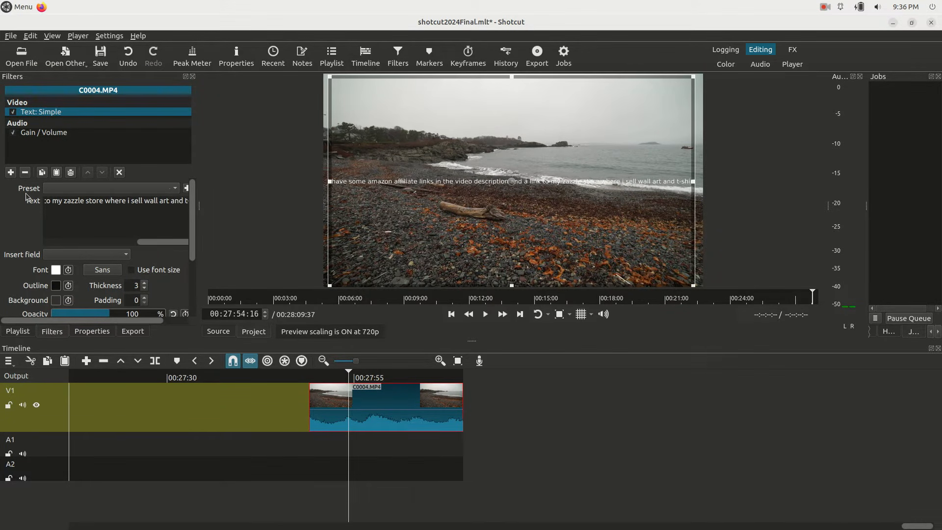
type("stly opf the oce")
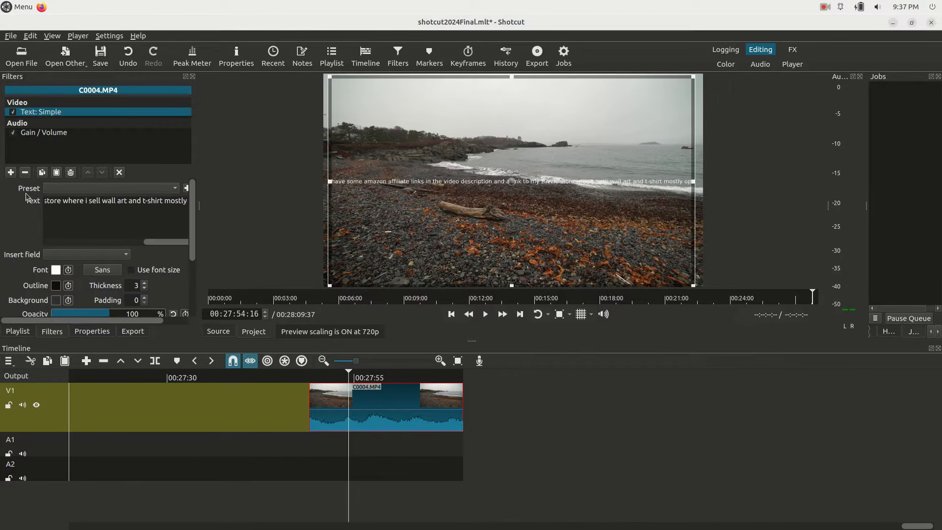
type("a")
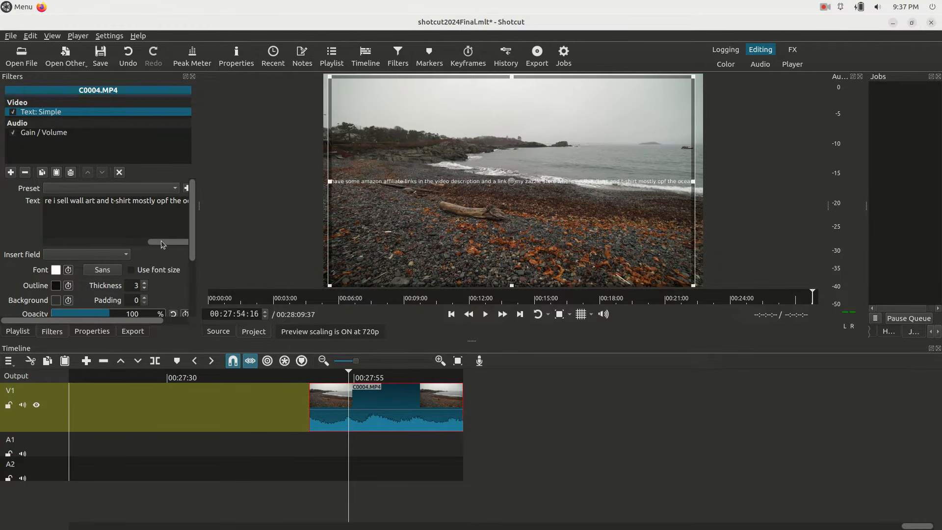
Break the message into six lines, with line breaks after "amazon", "video", "my", "sell" and "mostly"
left_click_drag(162, 244, 43, 245)
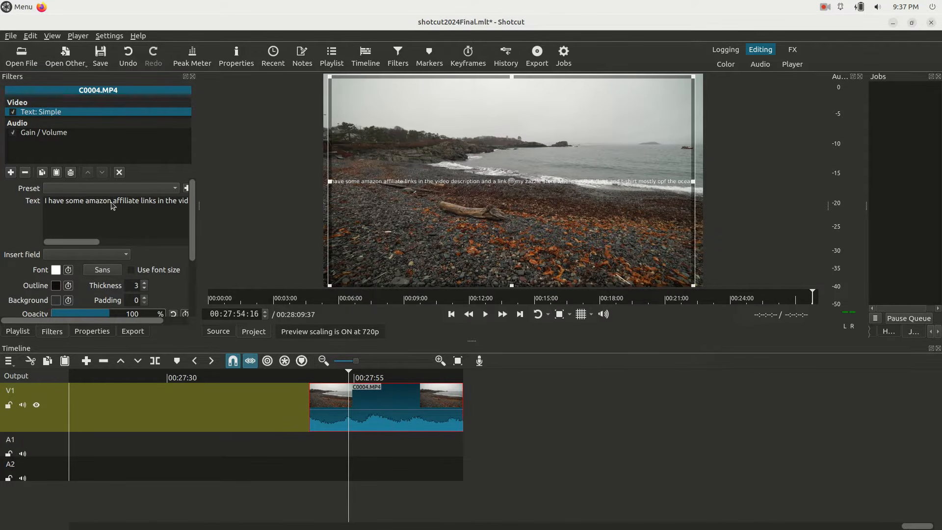
key("Return")
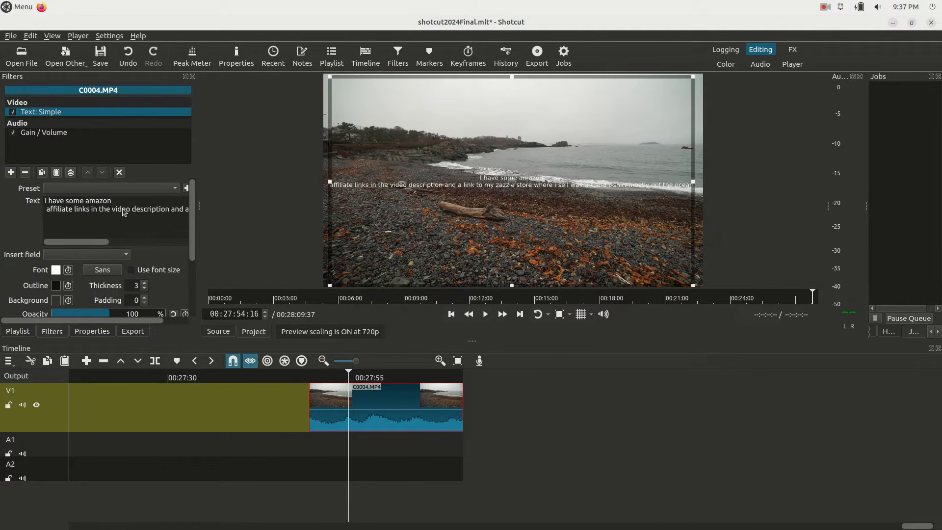
key("Return")
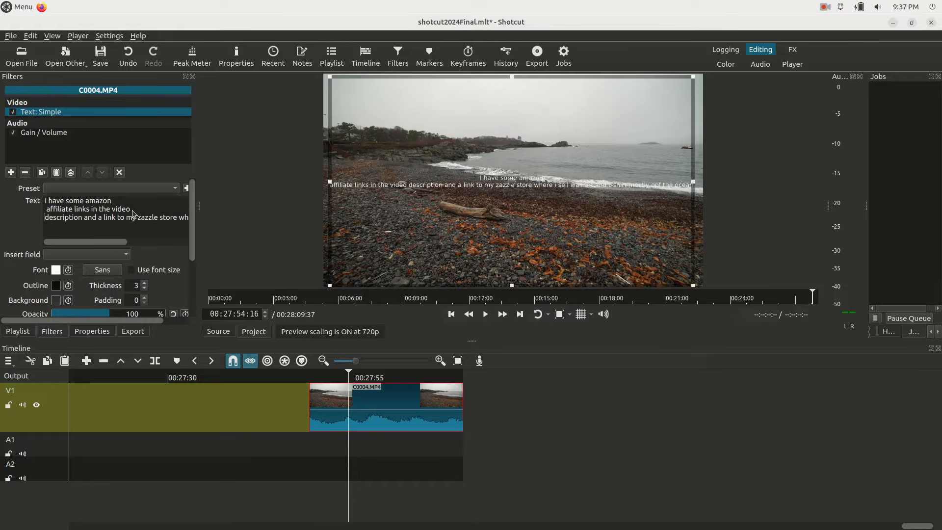
left_click(138, 220)
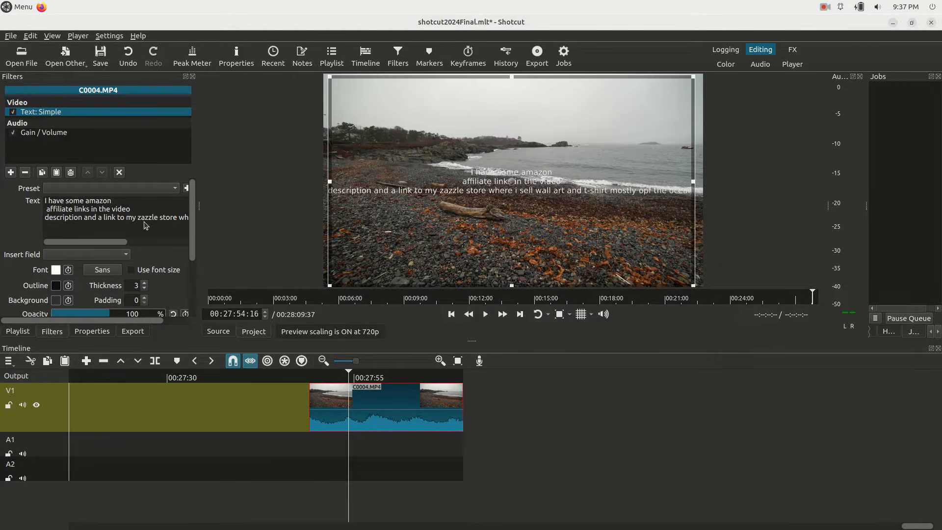
key("Return")
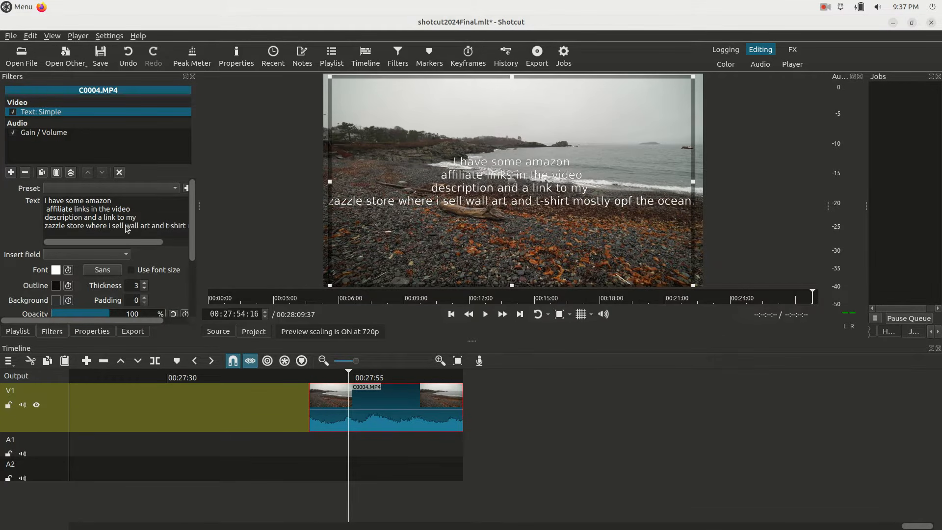
left_click(126, 227)
key("Return")
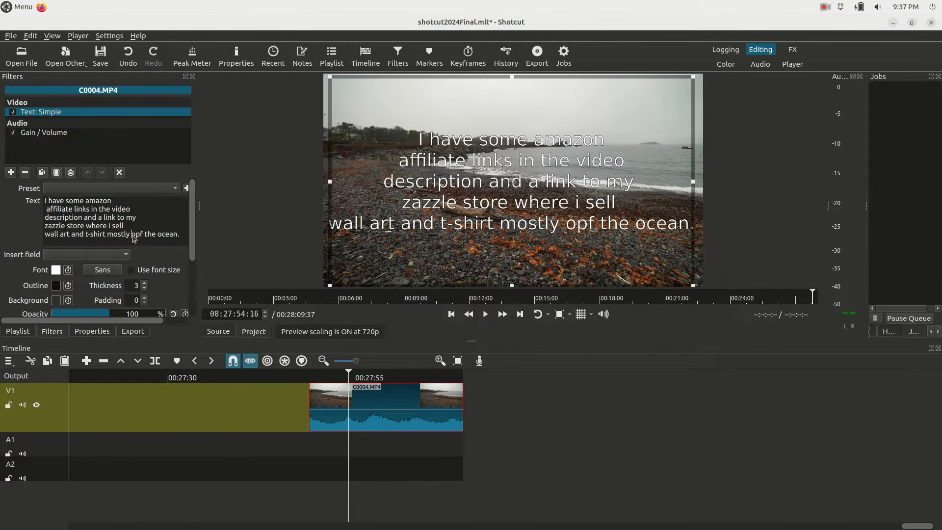
left_click(132, 235)
key("Return")
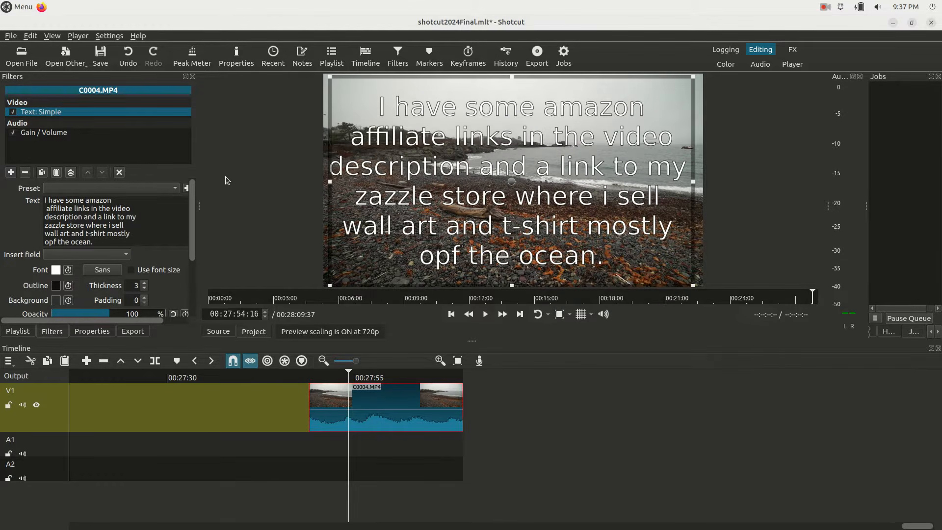
Set the font color of the Text: Simple filter to blue, #0055ff
left_click_drag(193, 202, 184, 227)
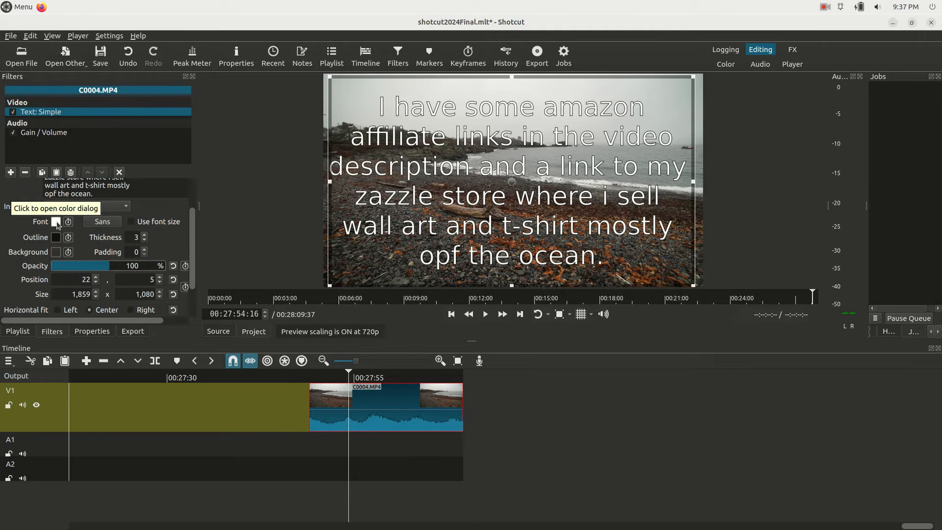
left_click(56, 222)
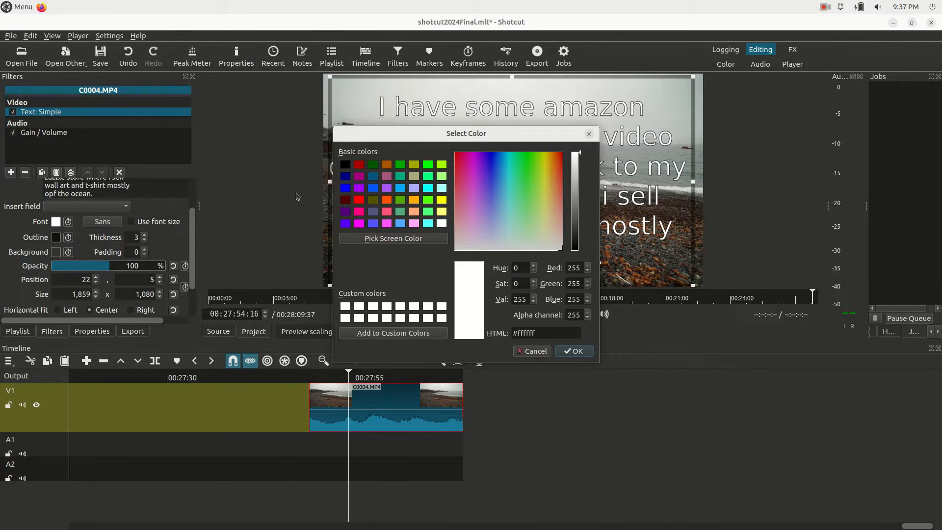
left_click(343, 168)
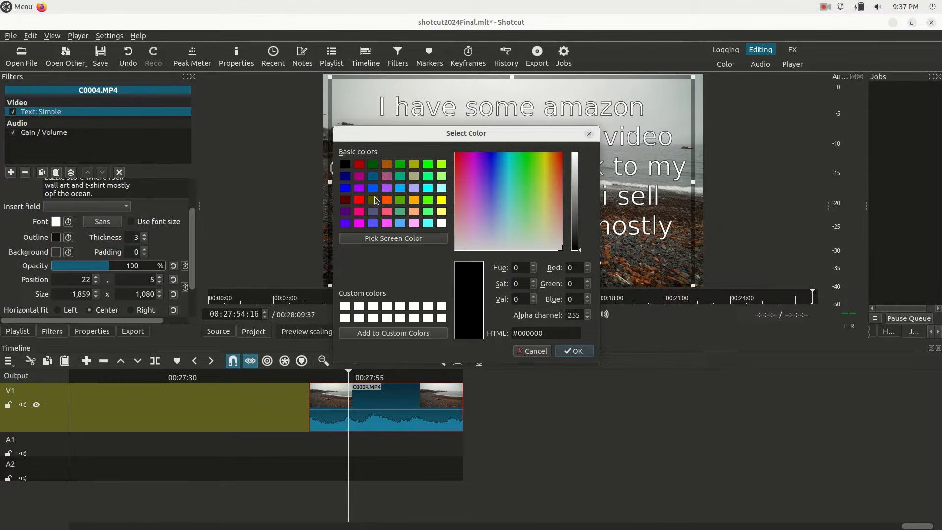
left_click(374, 201)
left_click(377, 190)
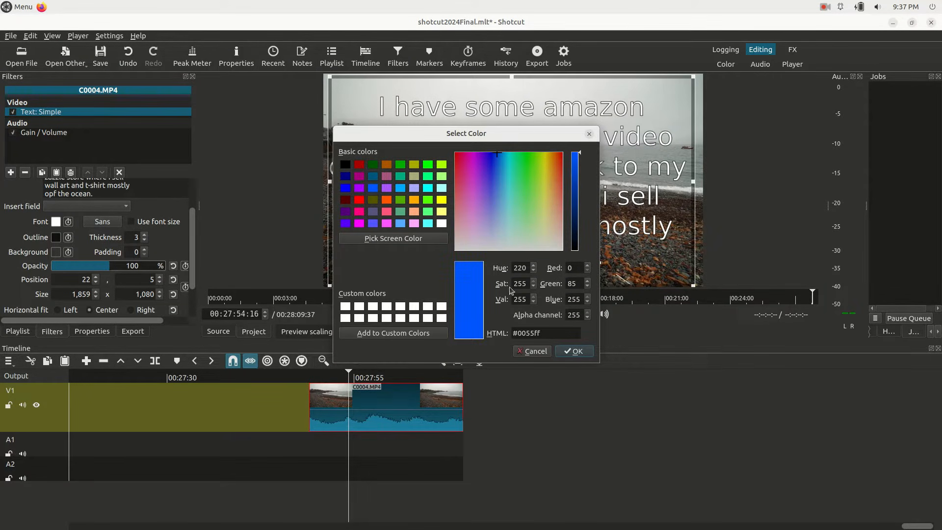
left_click(574, 351)
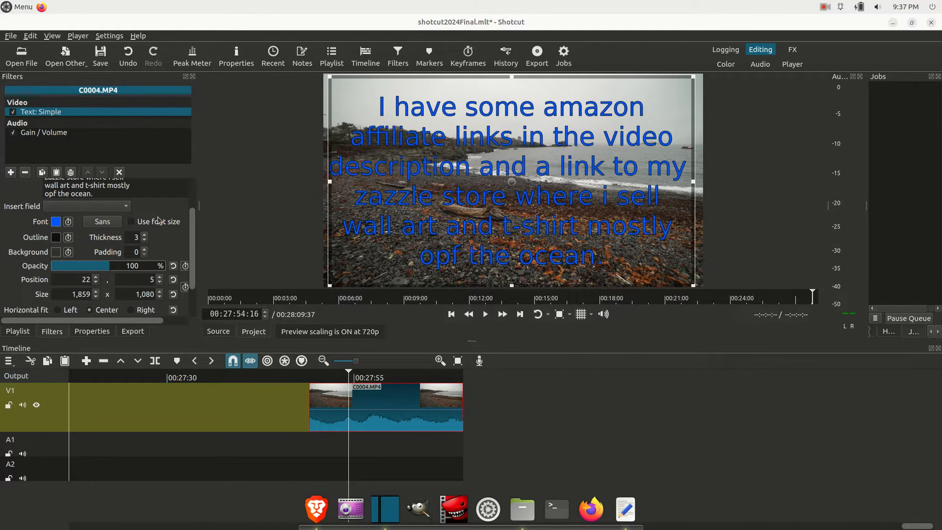
Set the text's outline thickness to 13
left_click_drag(194, 231, 187, 193)
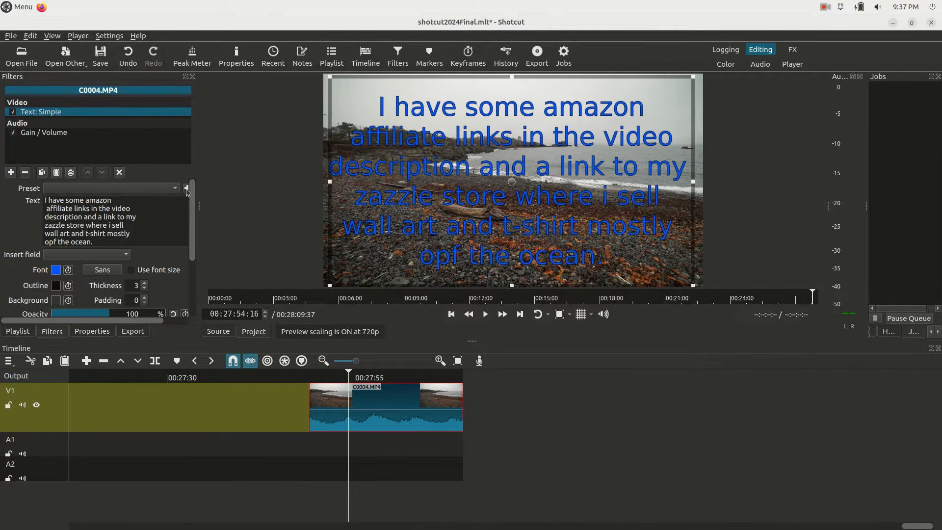
scroll(95, 232, "down", 2)
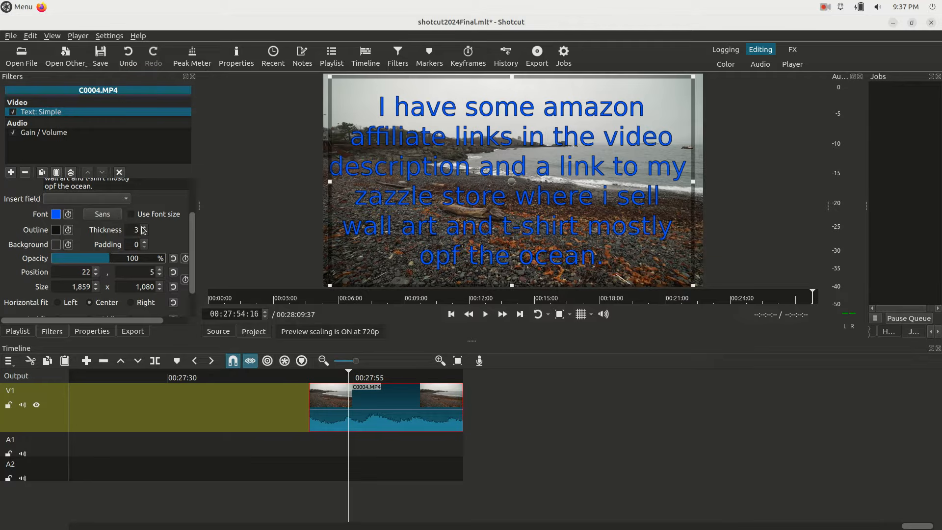
left_click(143, 228)
left_click(143, 227)
left_click(143, 227)
left_click(142, 227)
left_click(142, 227)
left_click(142, 227)
left_click(142, 227)
left_click(143, 227)
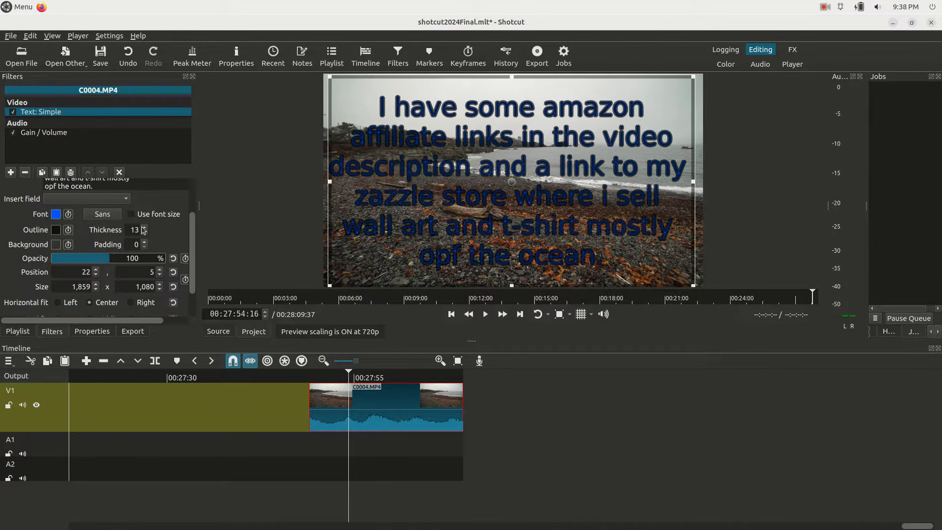
scroll(196, 240, "down", 1)
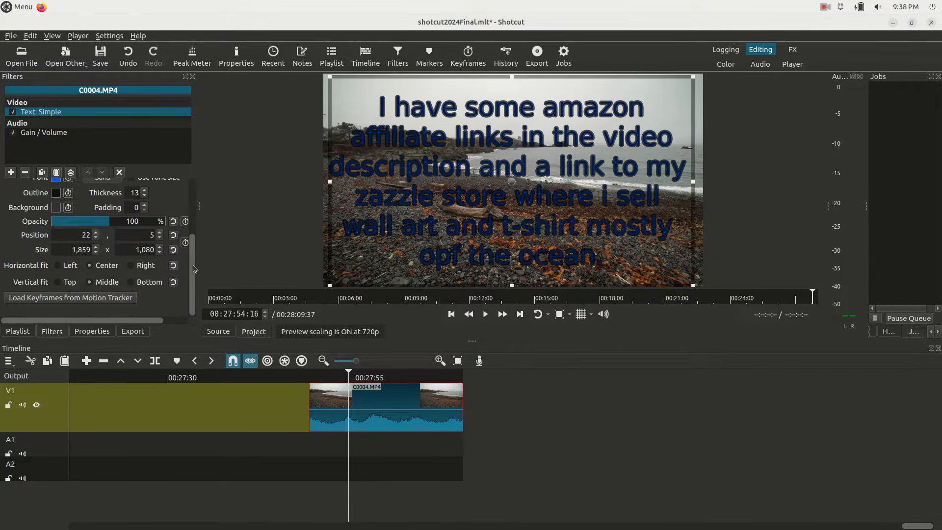
Replace the whole message in the Text: Simple filter with "pleaase like the video and share"
scroll(175, 202, "up", 3)
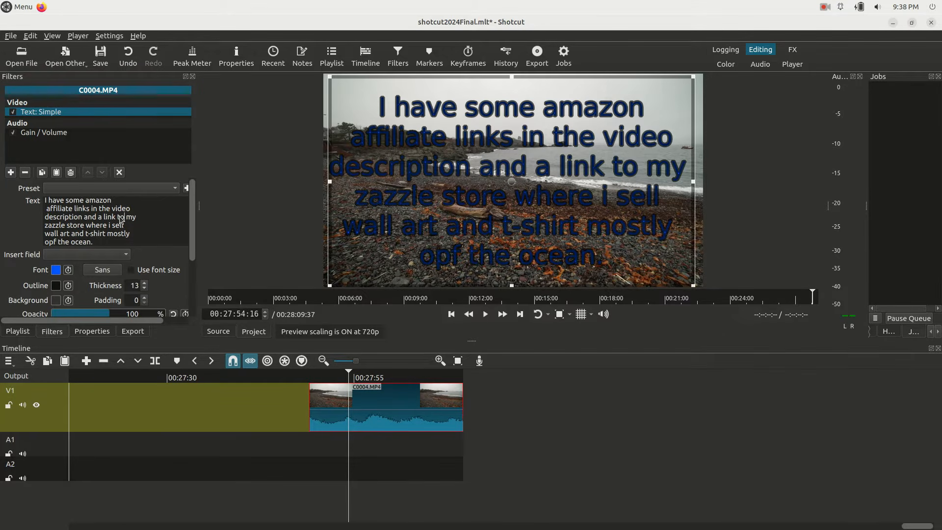
key("ctrl+a")
type("pleaq")
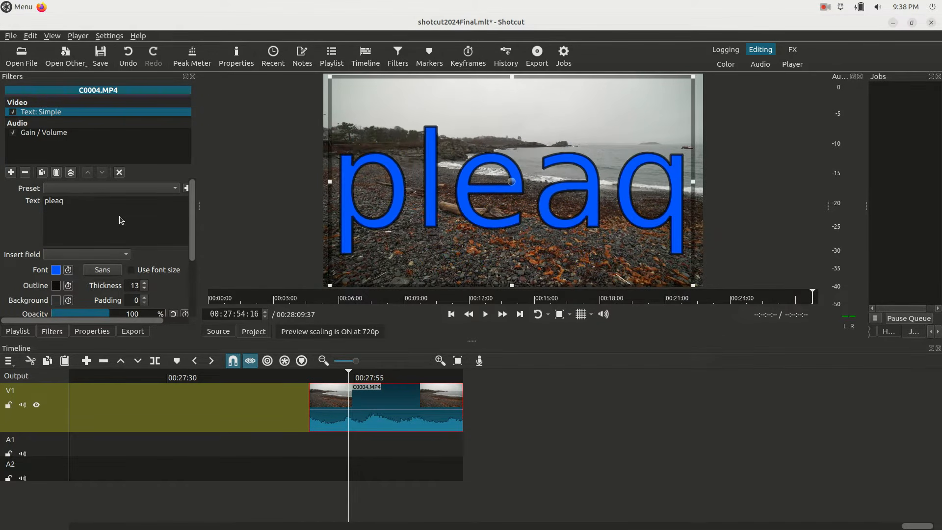
key("BackSpace")
type("ase")
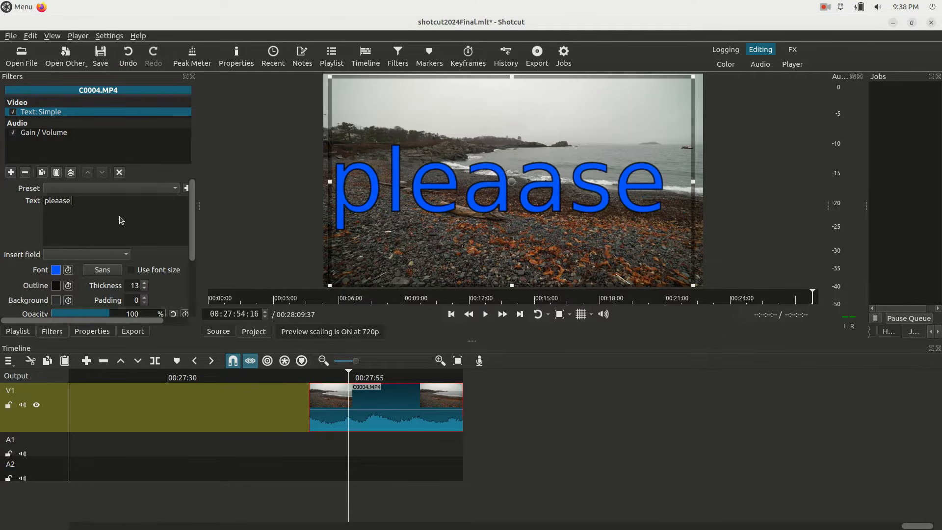
type(" like the video")
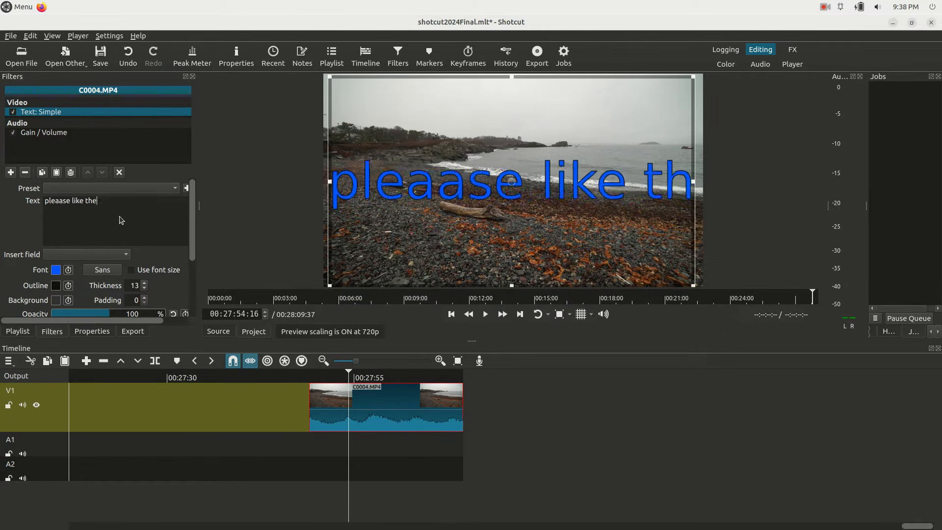
type(" and share")
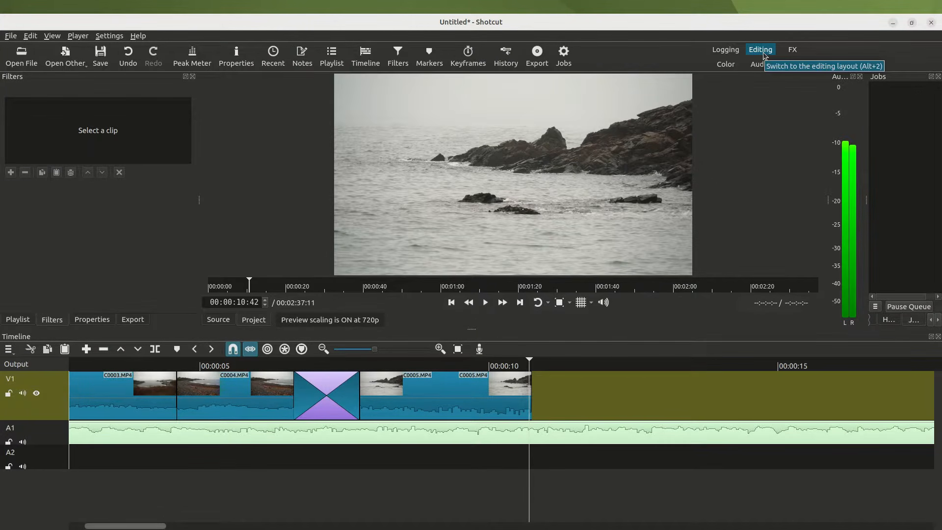
Switch to the FX layout, move the playhead to 00:00:08:41 and select the C0005.MP4 clip on V1
left_click(792, 50)
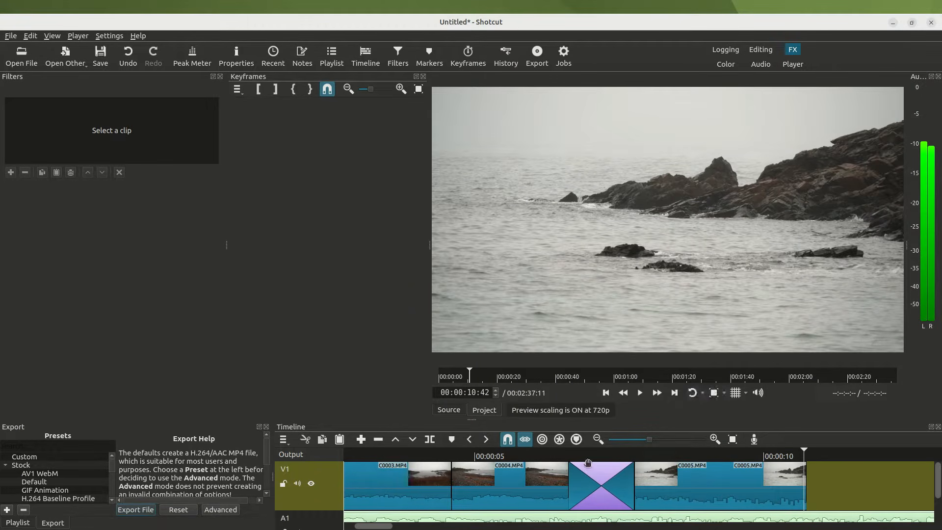
left_click(679, 455)
left_click_drag(677, 456, 687, 455)
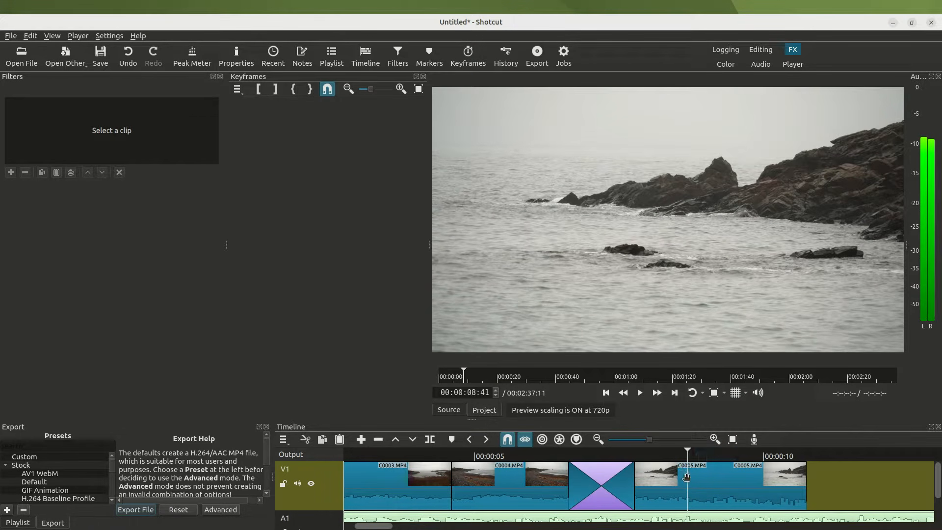
left_click(687, 477)
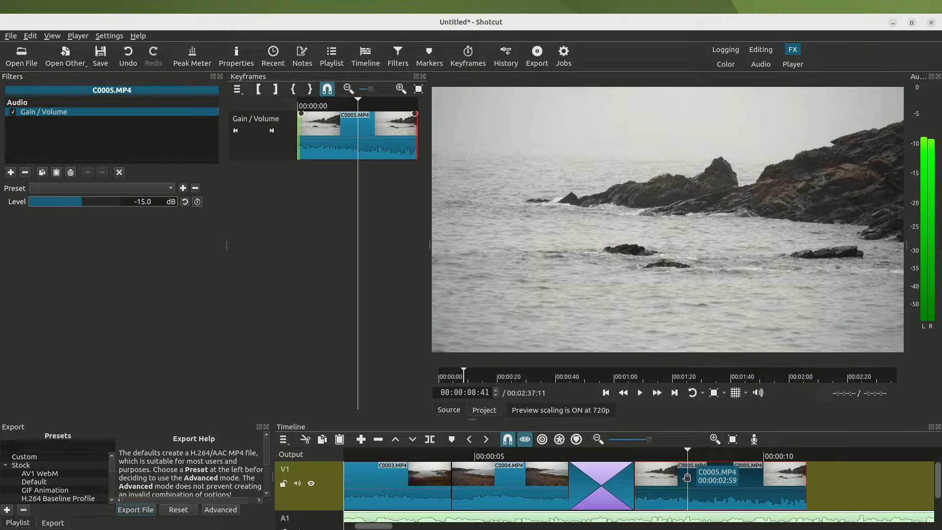
Browse the available video filters, and add the favorite Size, Position & Rotate filter to C0005.MP4
left_click(10, 173)
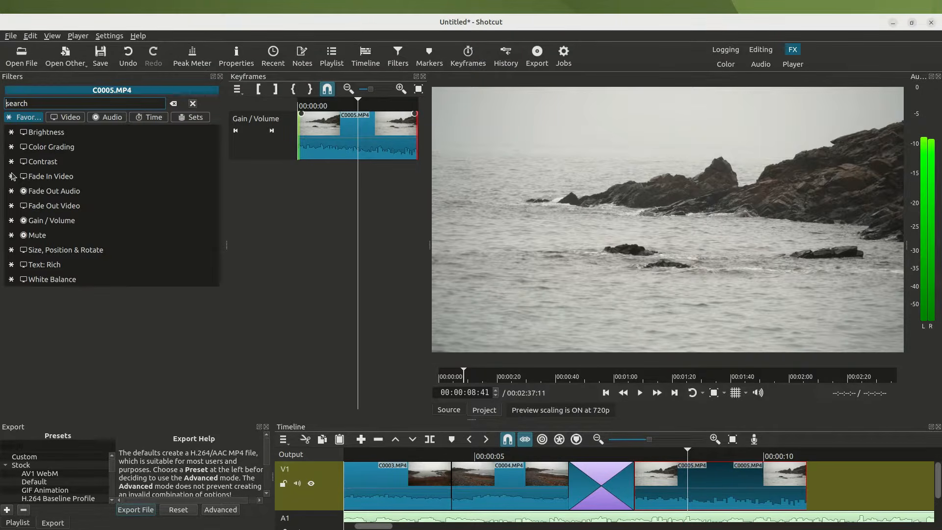
left_click(69, 119)
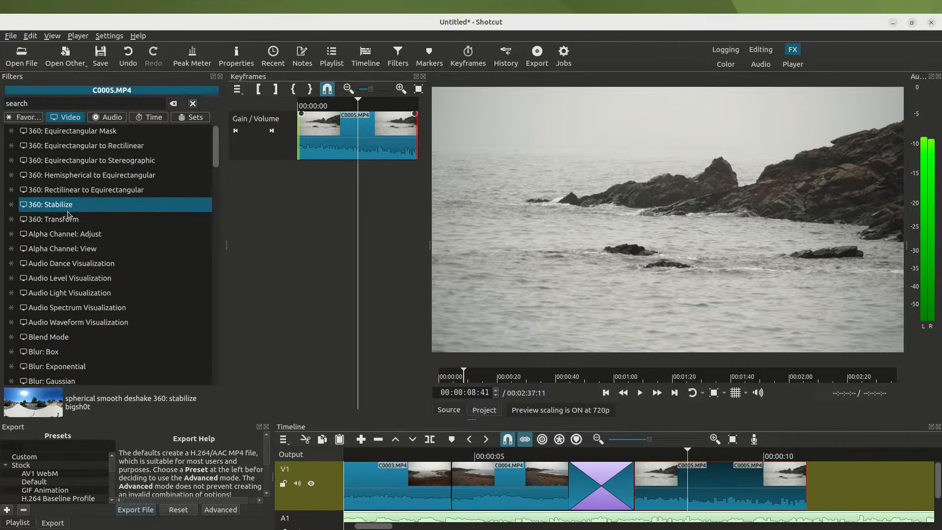
scroll(69, 215, "down", 1)
scroll(67, 215, "down", 4)
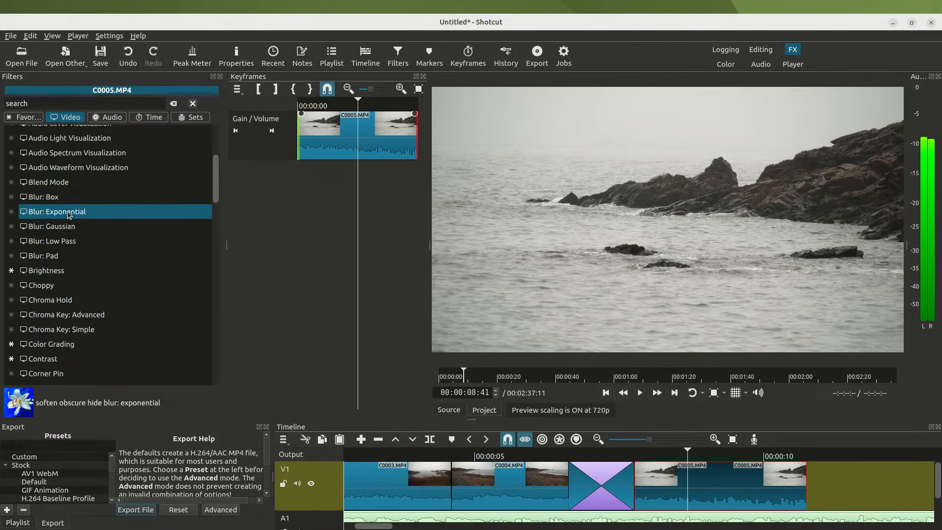
scroll(68, 214, "up", 4)
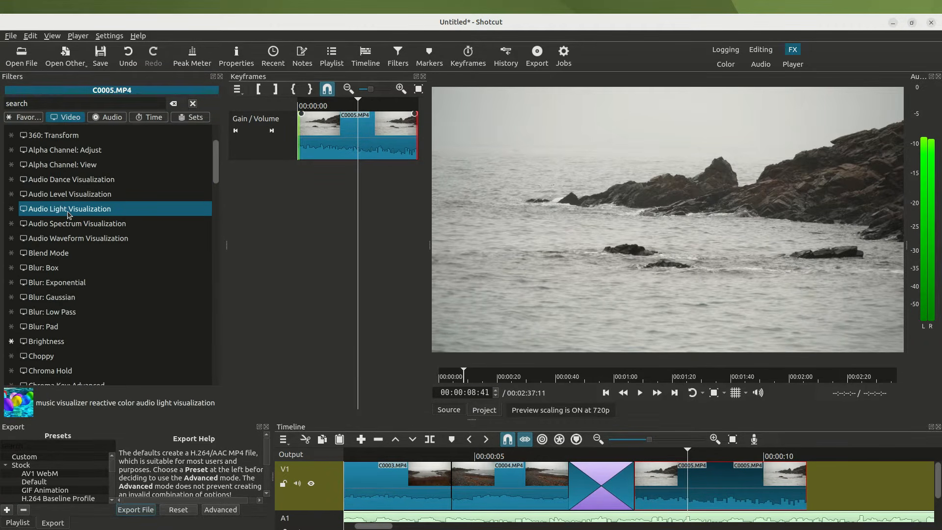
left_click(28, 118)
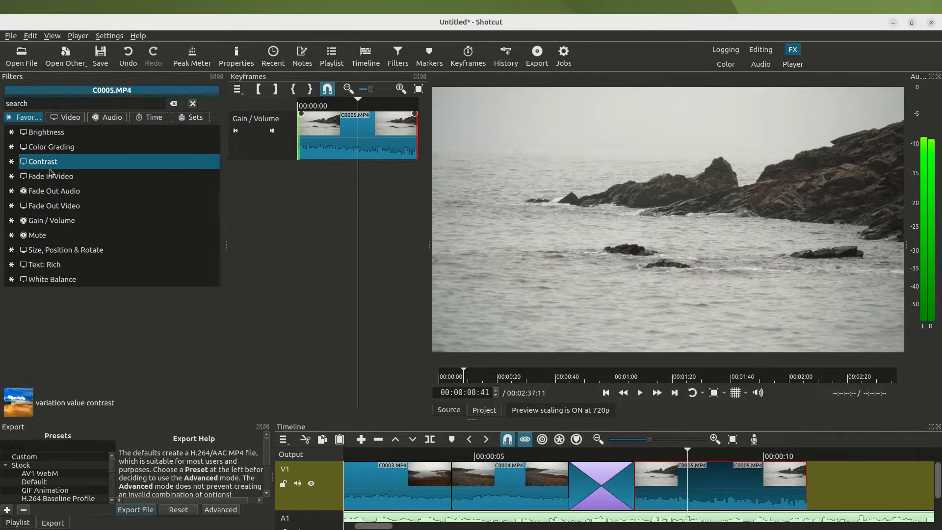
left_click(52, 253)
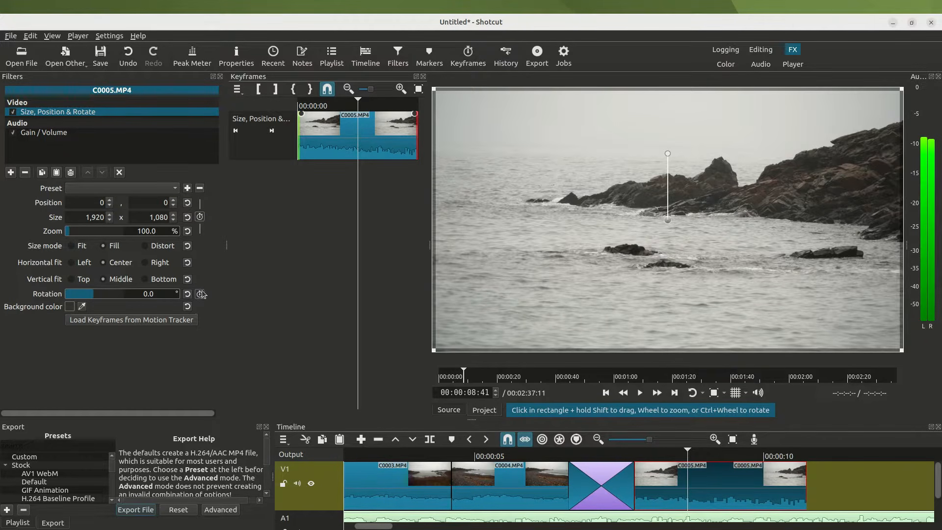
Try the Choppy video filter on C0005.MP4 and remove it
left_click(10, 172)
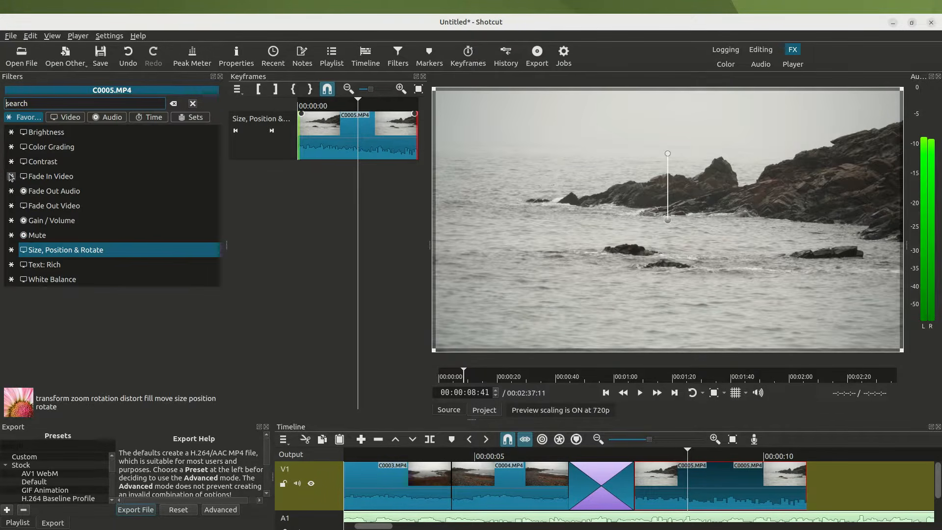
left_click(65, 117)
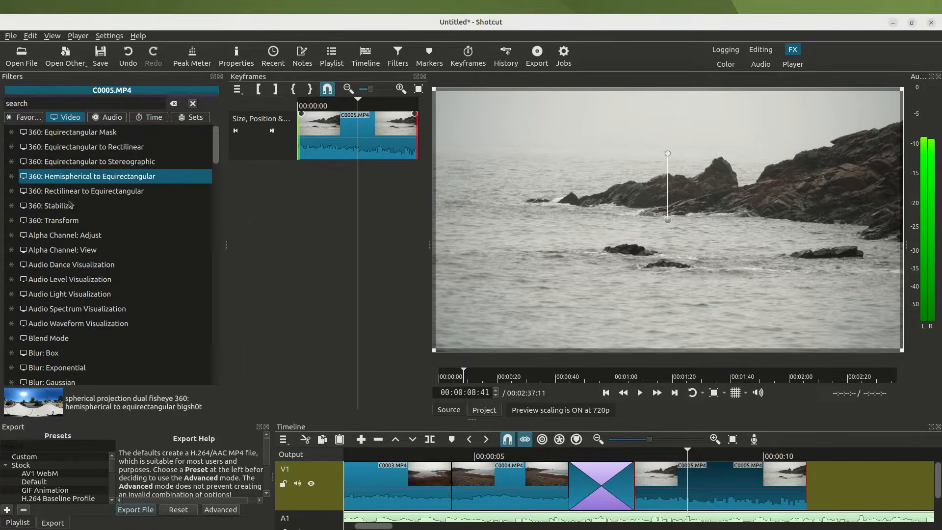
scroll(63, 229, "down", 2)
scroll(64, 229, "down", 3)
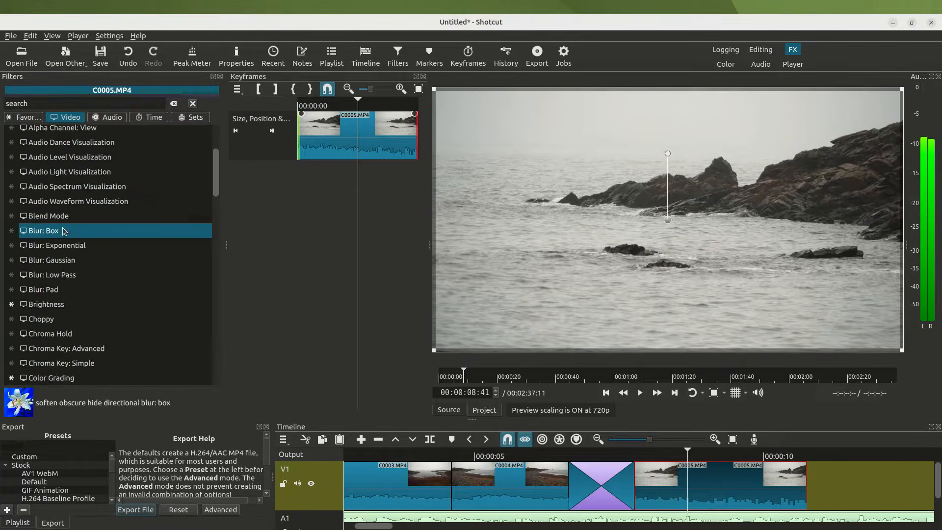
left_click(68, 270)
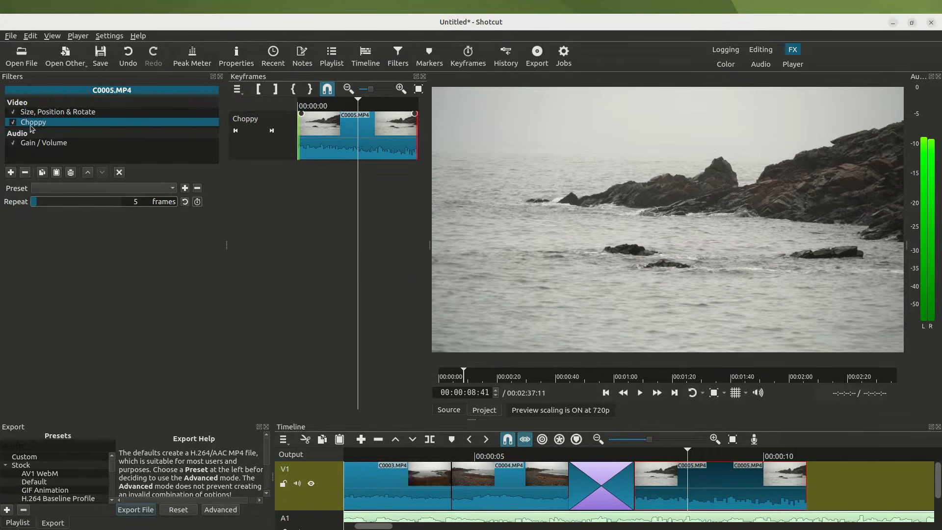
left_click(26, 174)
Try the favorite Contrast filter on C0005.MP4 and remove it
left_click(10, 172)
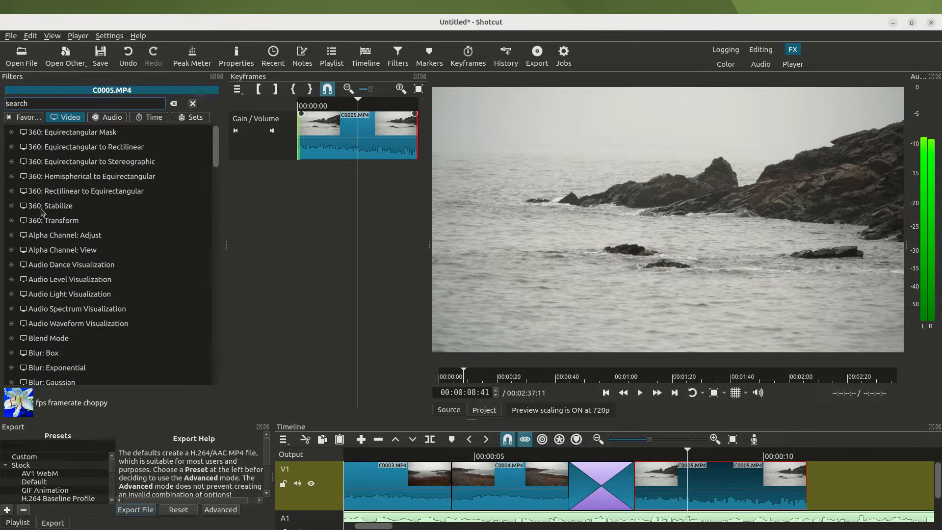
scroll(79, 265, "down", 3)
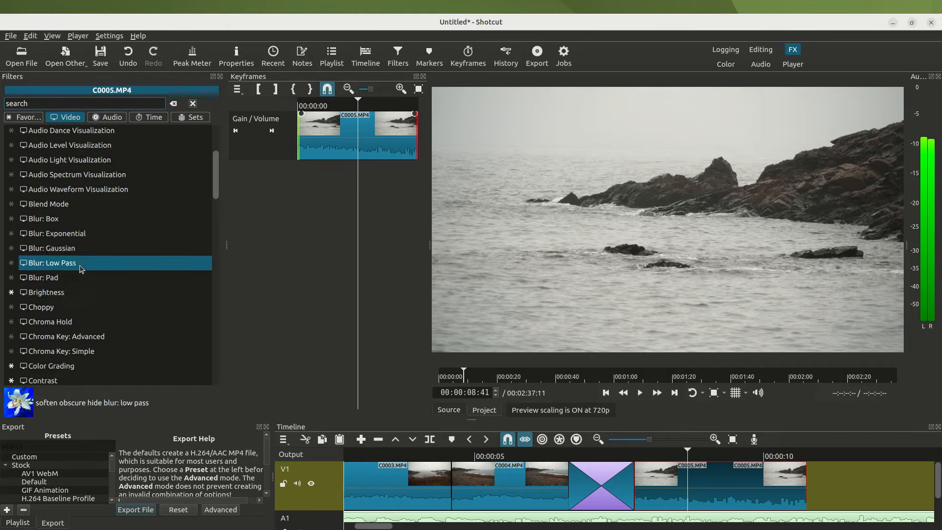
left_click(24, 117)
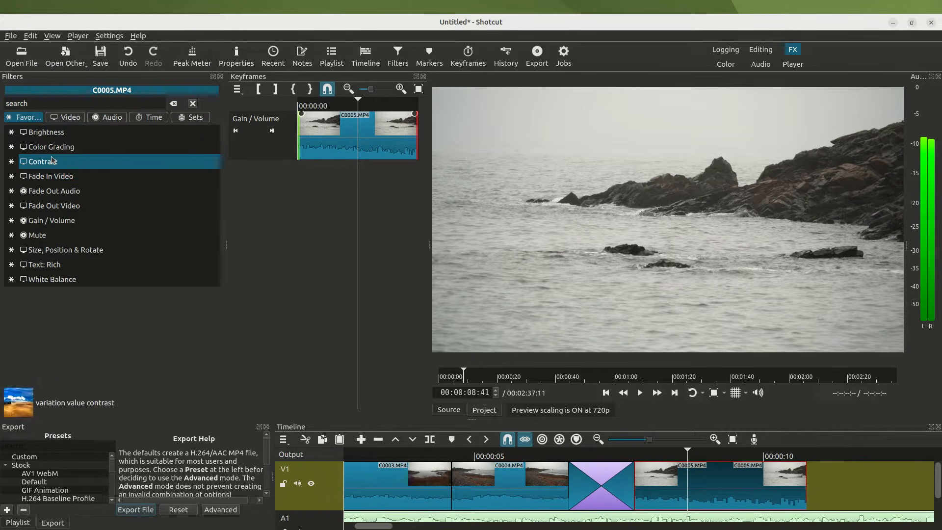
left_click(53, 161)
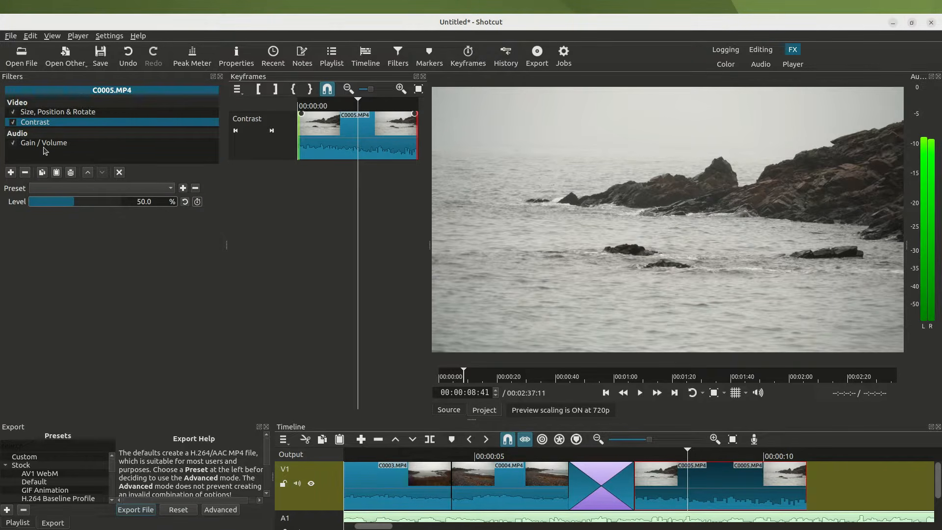
left_click(25, 172)
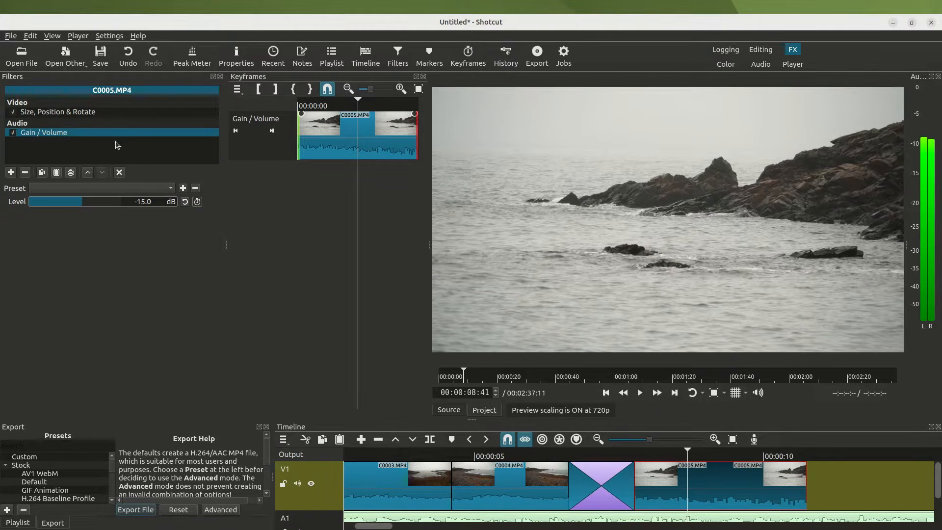
In the Size, Position & Rotate filter, enable keyframes for size and position and for rotation at 00:00:08:41
left_click(53, 112)
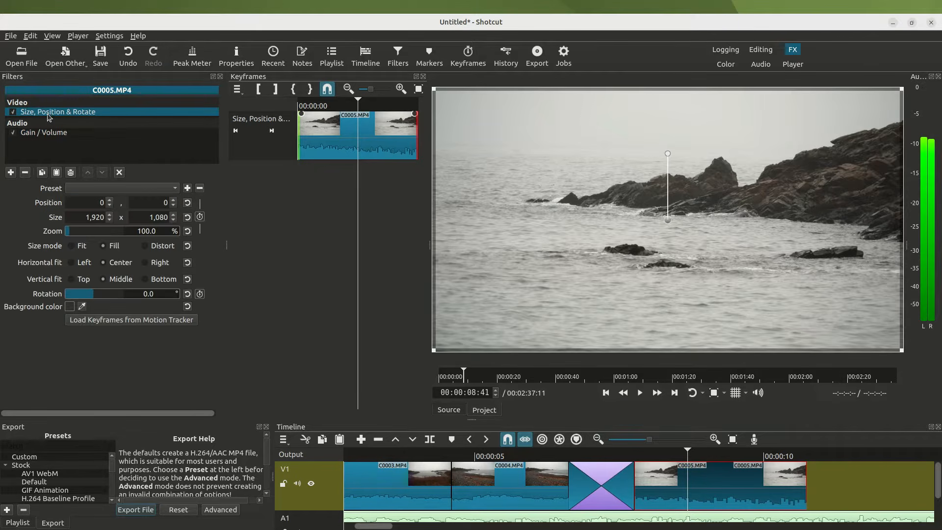
left_click(199, 218)
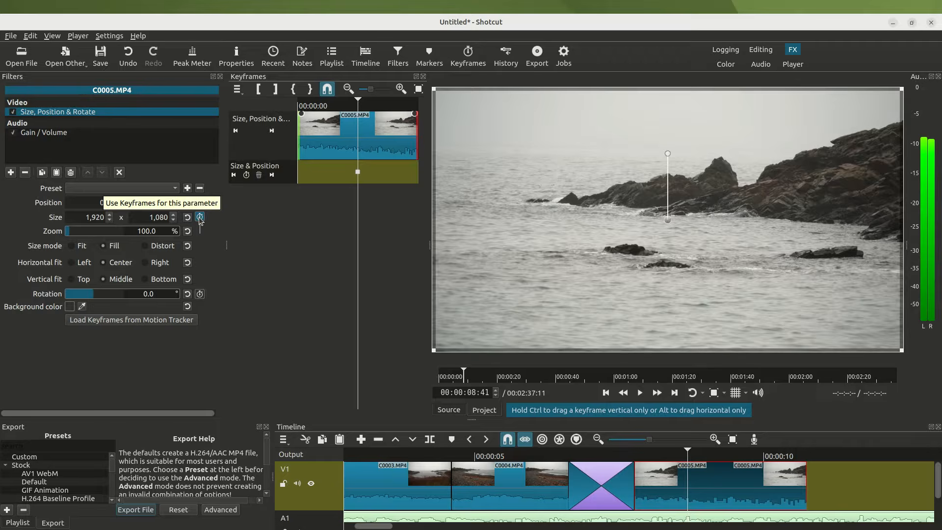
left_click(200, 293)
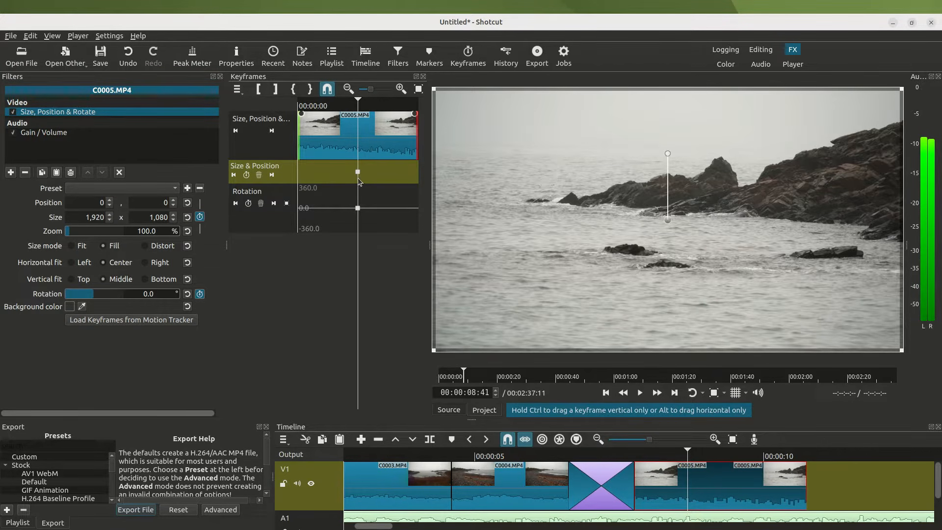
At 00:00:09:45, keyframe the clip's zoom at 284.6% and its rotation at 73.2°
left_click(389, 106)
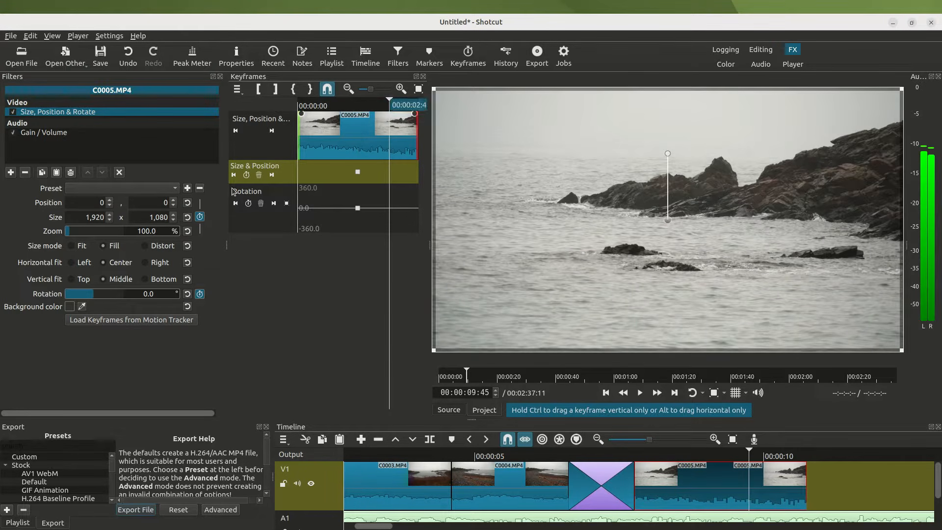
scroll(72, 232, "up", 5)
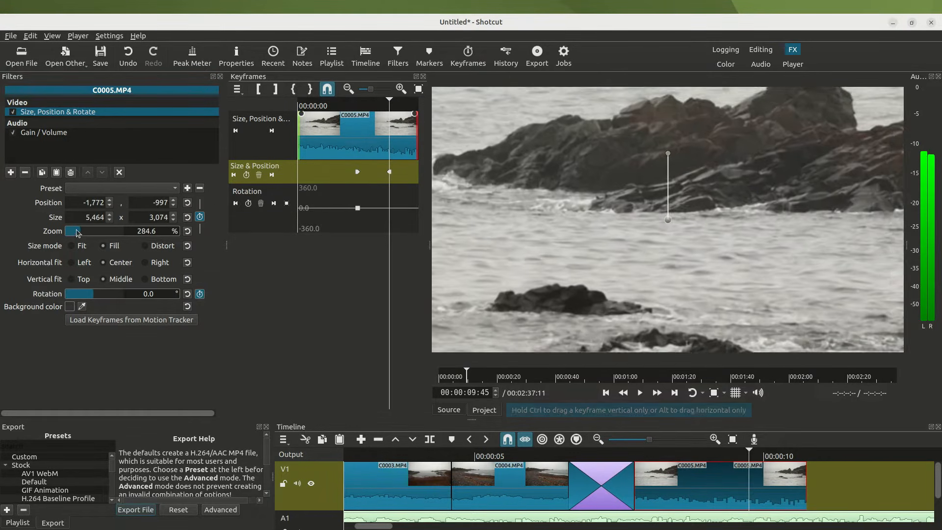
scroll(86, 290, "up", 10)
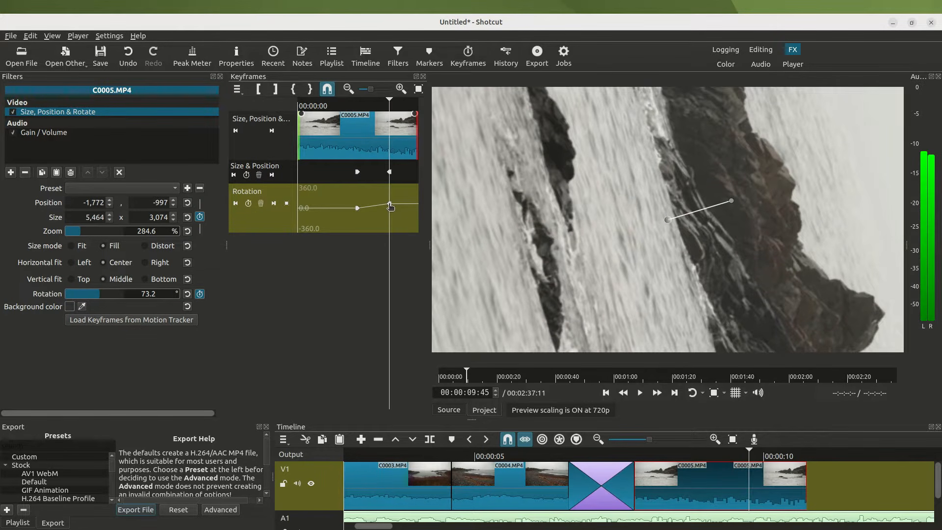
Near the clip's end, at about 00:00:10:40, keyframe the zoom at 178.9% and the rotation at -96.5°
left_click(337, 106)
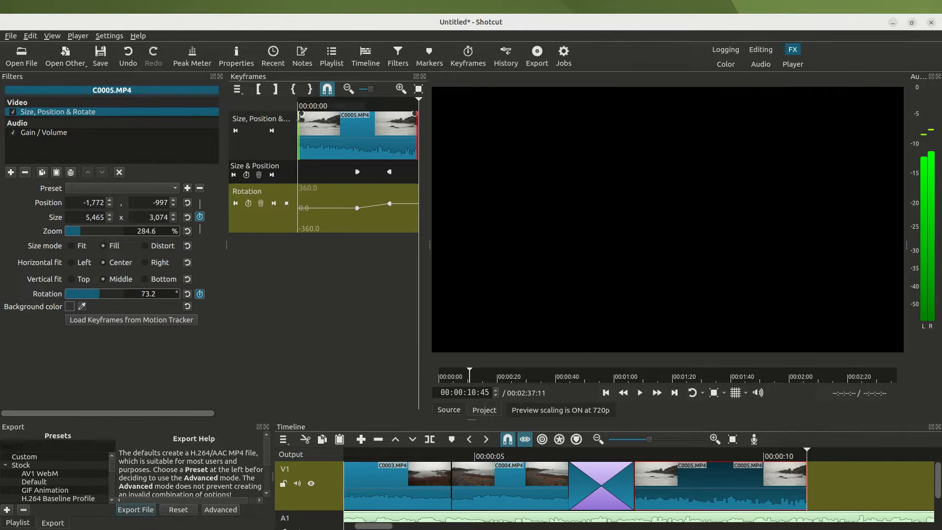
key("Left")
key("Left")
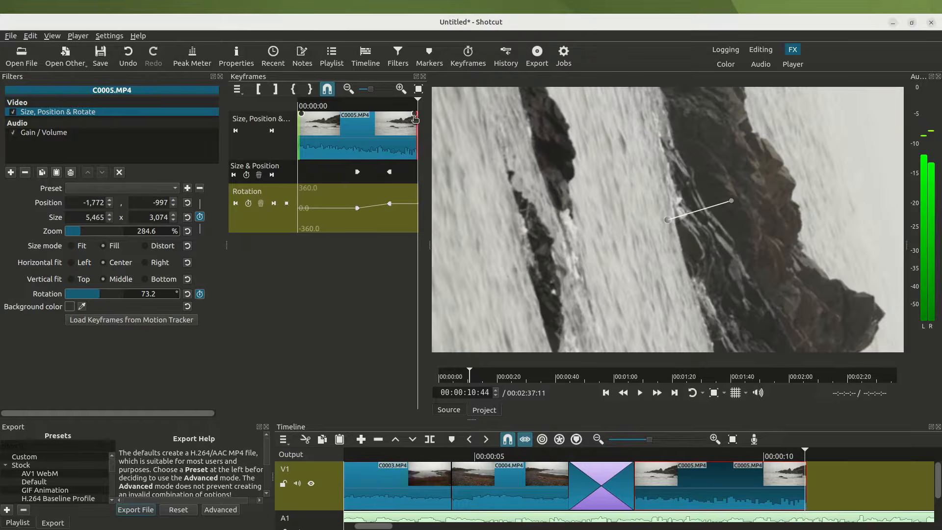
key("Left")
key("Left")
key("Left")
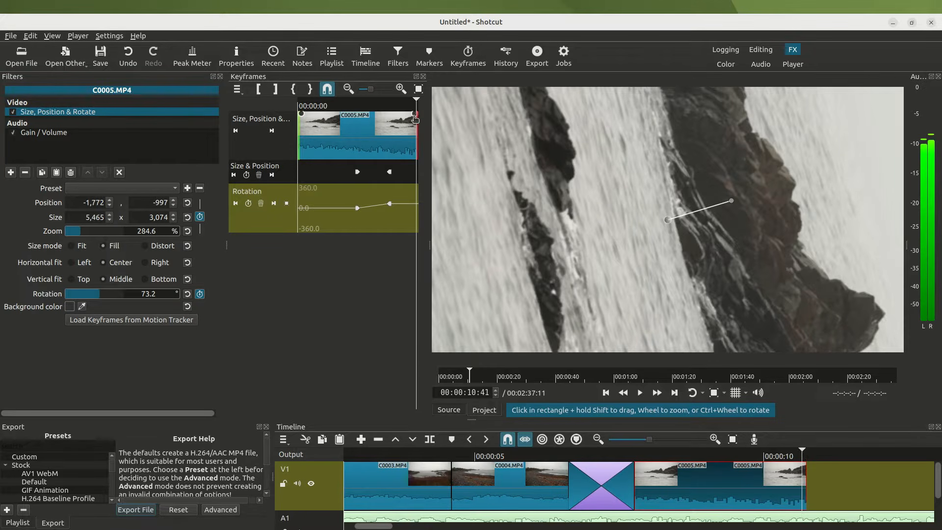
left_click_drag(80, 235, 76, 233)
left_click_drag(97, 295, 85, 293)
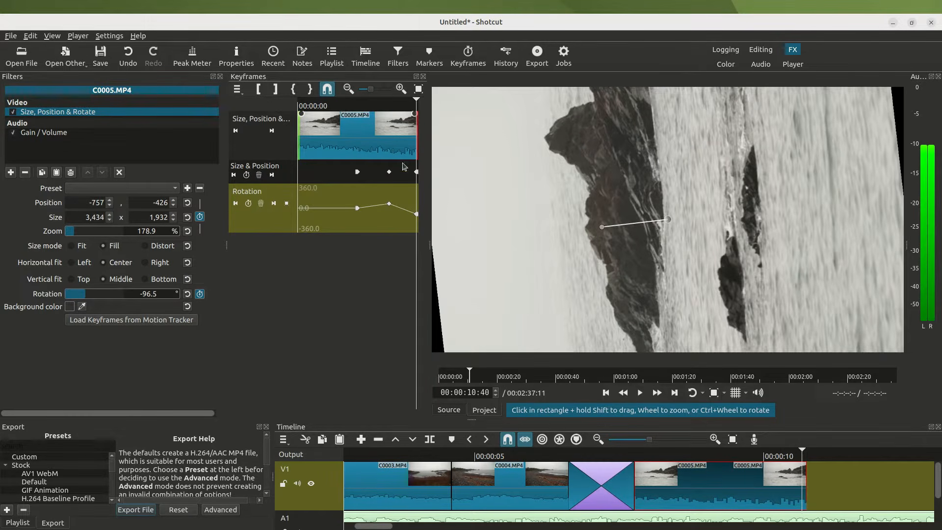
Preview the animation, then move the last Size & Position keyframe to 00:00:10:26 and the last Rotation keyframe just before it, at -104.5°
left_click(336, 106)
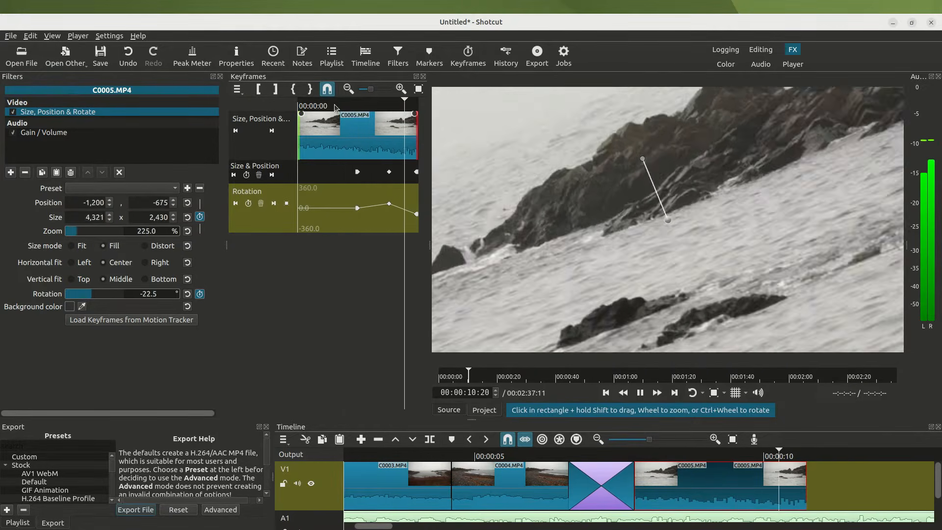
key("space")
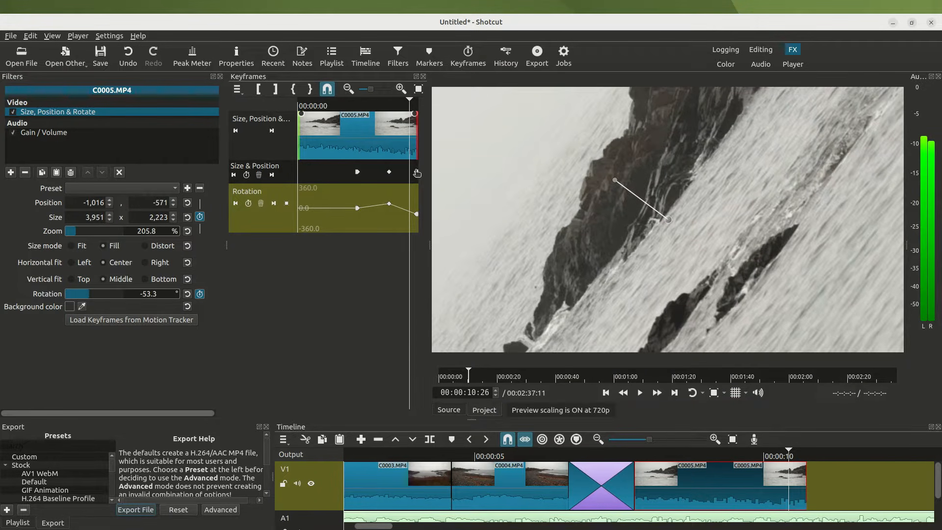
left_click_drag(416, 172, 409, 175)
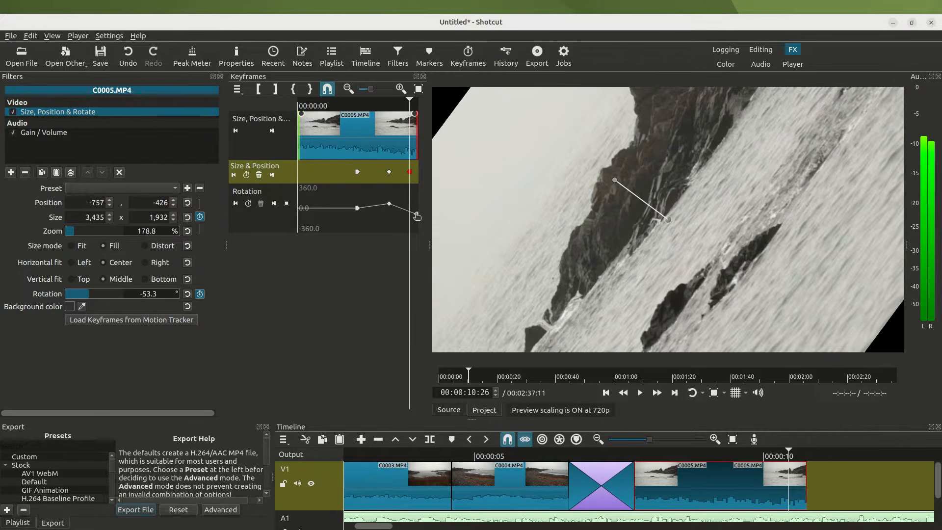
left_click_drag(417, 214, 411, 214)
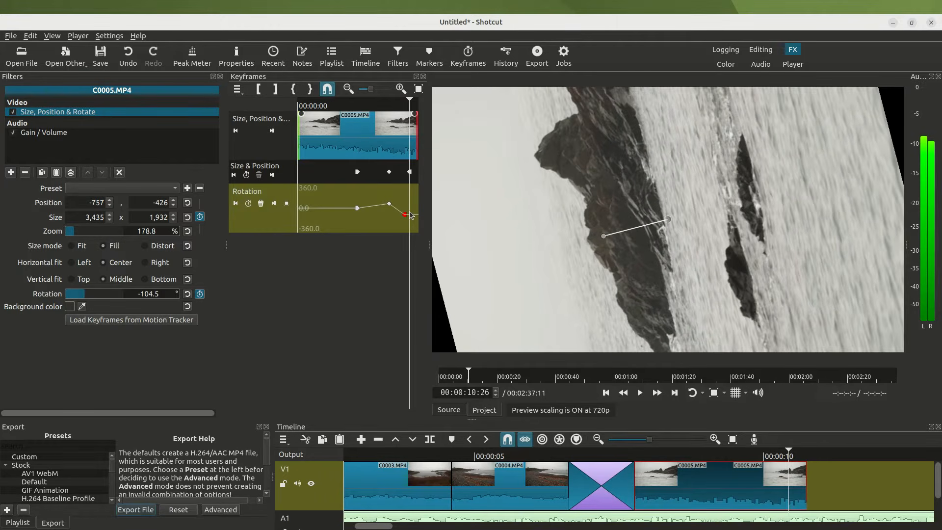
Step the playhead back to 00:00:08:20 and move the first Size & Position keyframe slightly before it
left_click(352, 104)
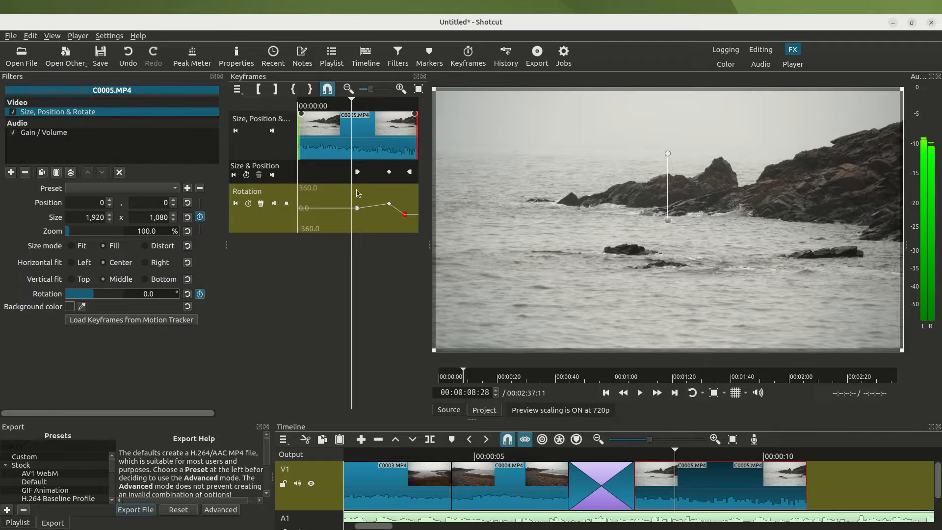
key("Left")
key("Left")
key("Left")
key("Left")
key("Left")
key("Left")
key("Left")
key("Left")
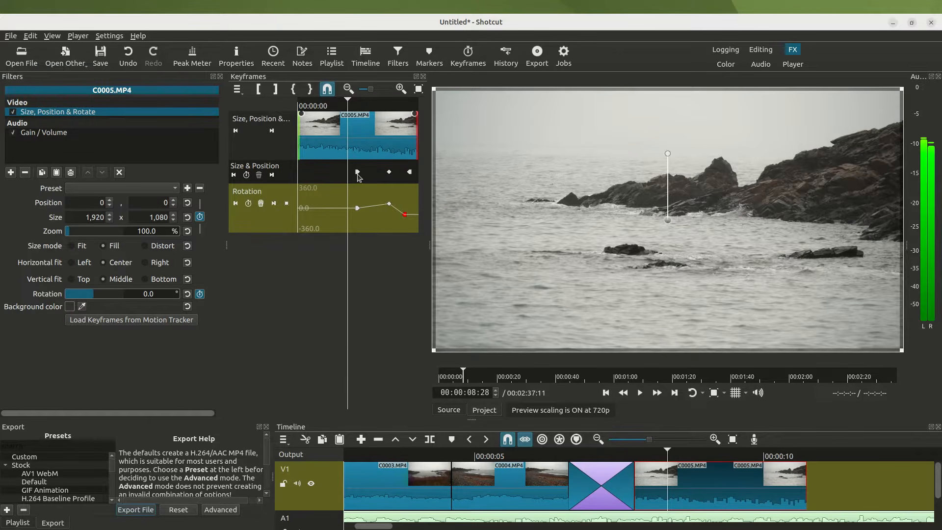
left_click_drag(358, 173, 341, 176)
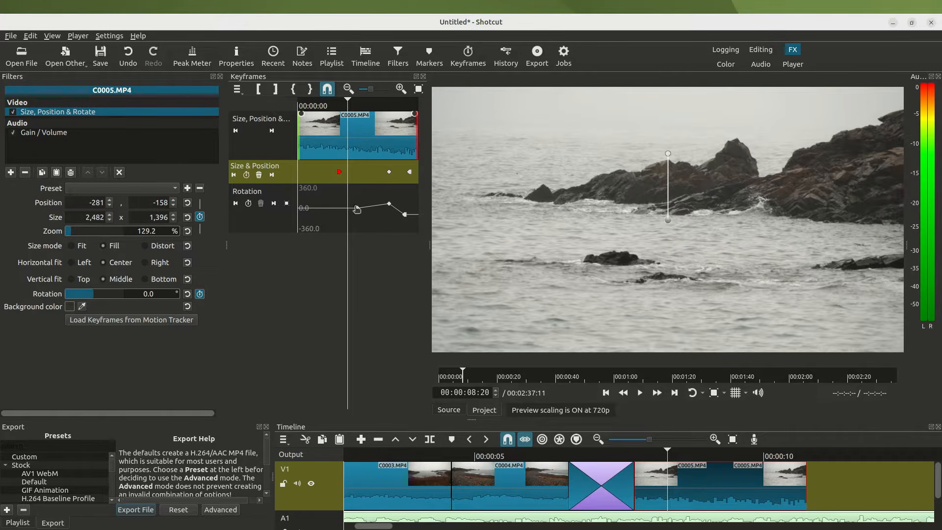
Try Hold interpolation from the previous keyframe on the middle Rotation keyframe, and play the result
right_click(390, 204)
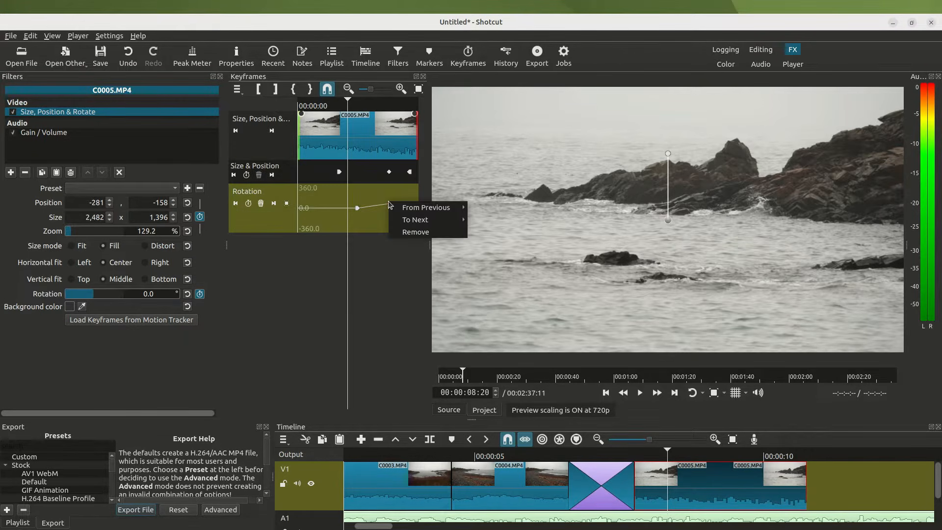
mouse_move(410, 208)
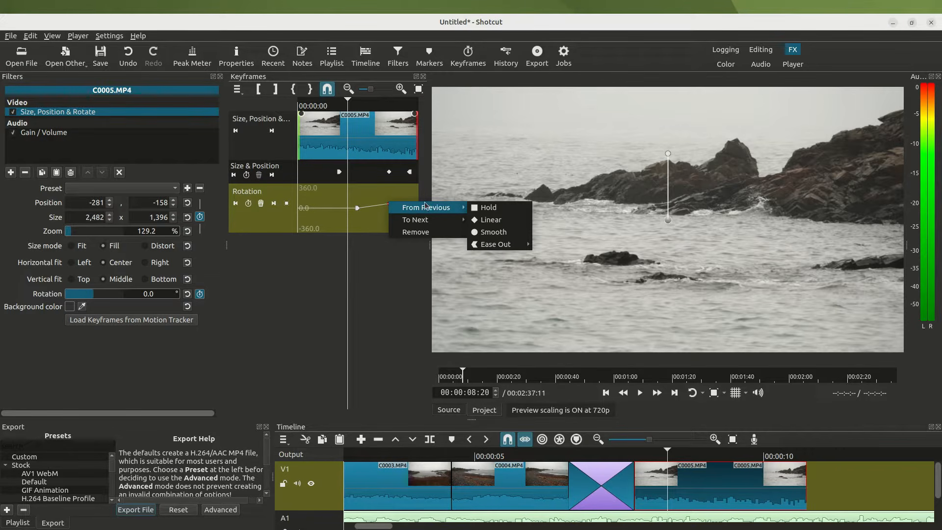
left_click(483, 211)
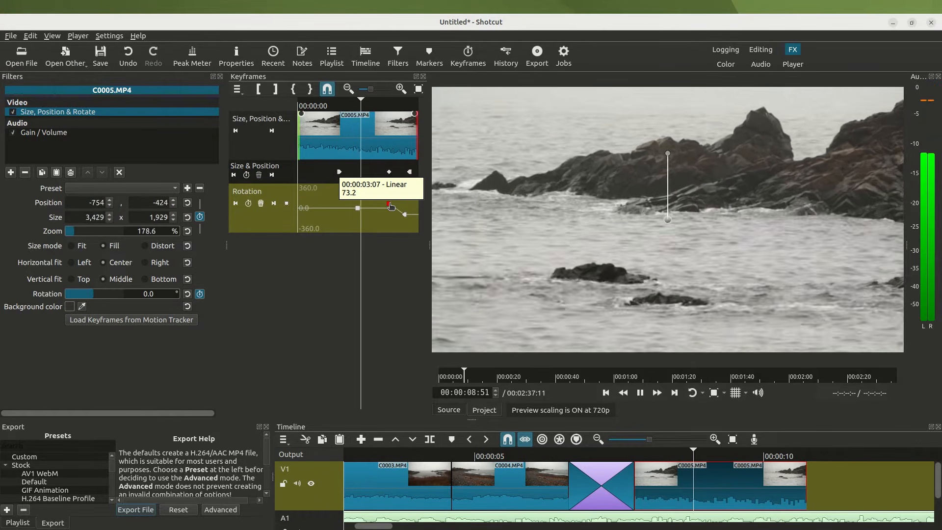
key("space")
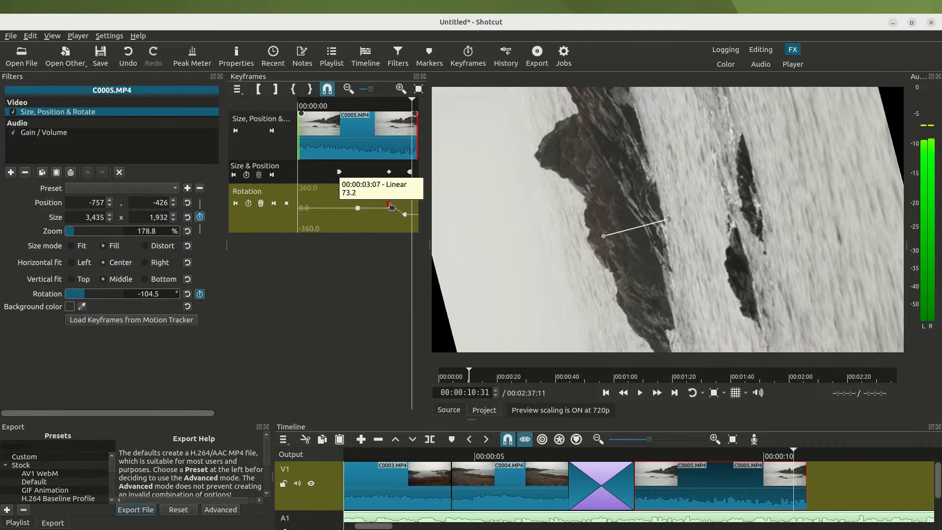
Set the middle Rotation keyframe's interpolation from the previous keyframe to Smooth, and play the animation
right_click(389, 207)
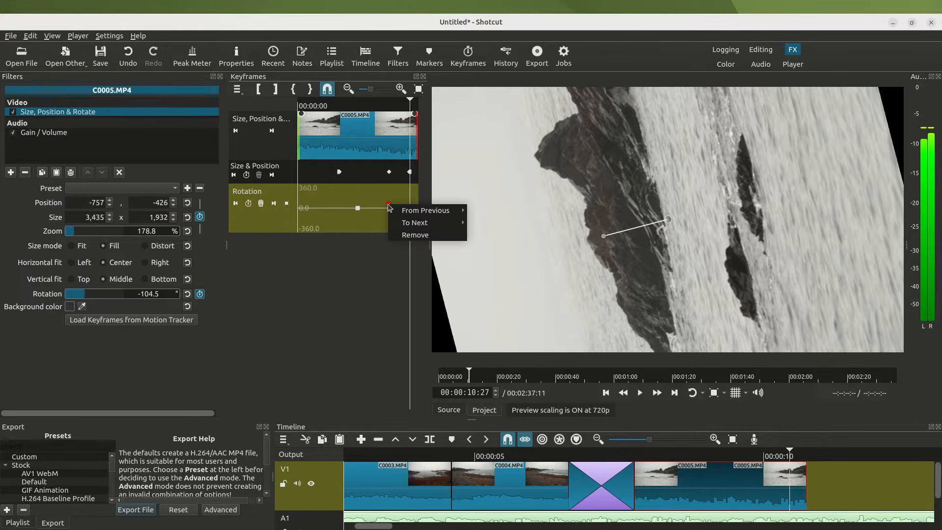
mouse_move(417, 210)
left_click(497, 242)
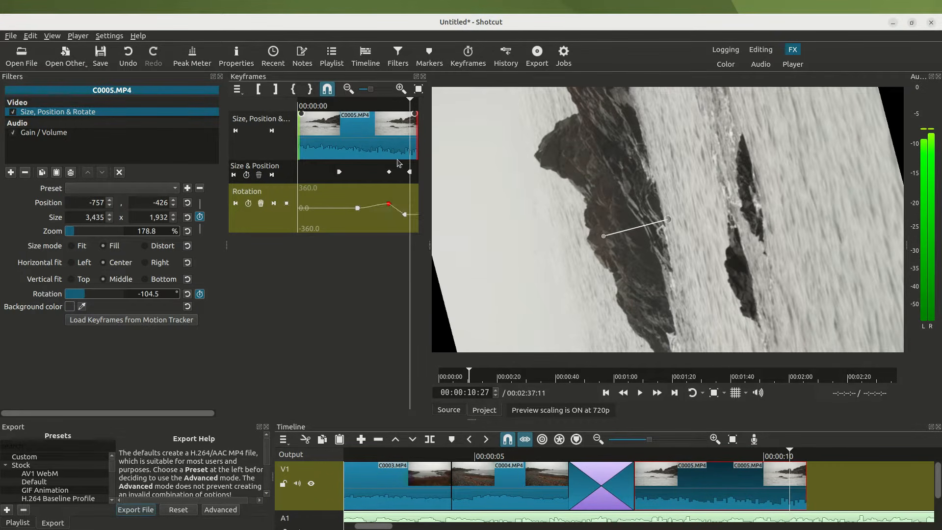
left_click(365, 106)
key("space")
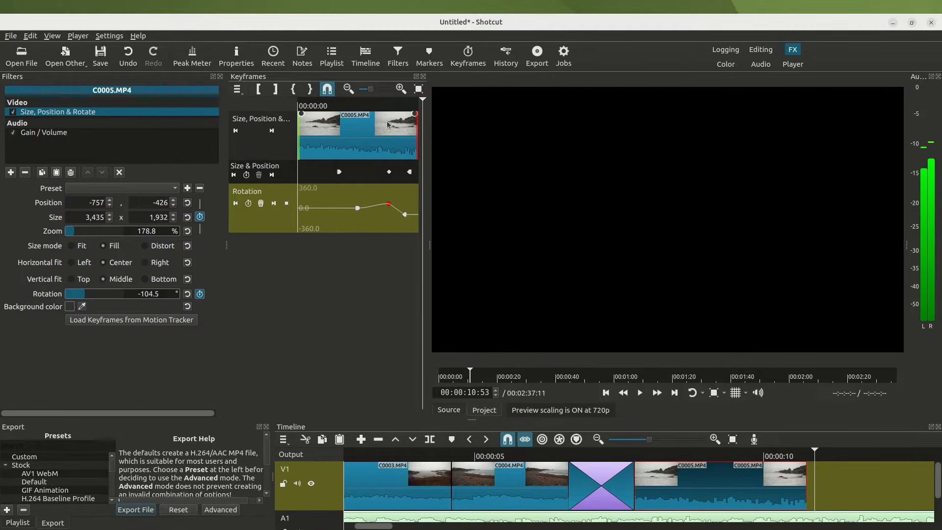
Place the playhead at 00:00:08:50 and add a Glow video filter to C0005.MP4
left_click(363, 106)
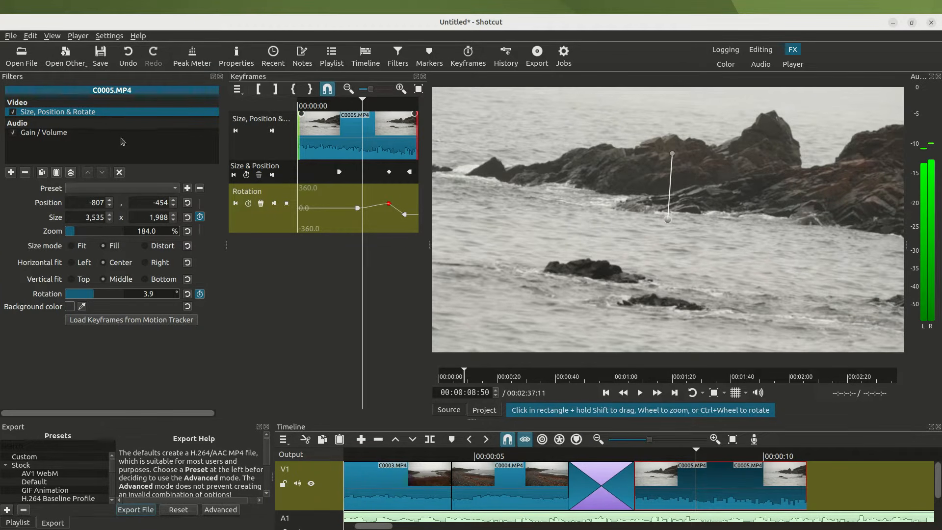
left_click(11, 173)
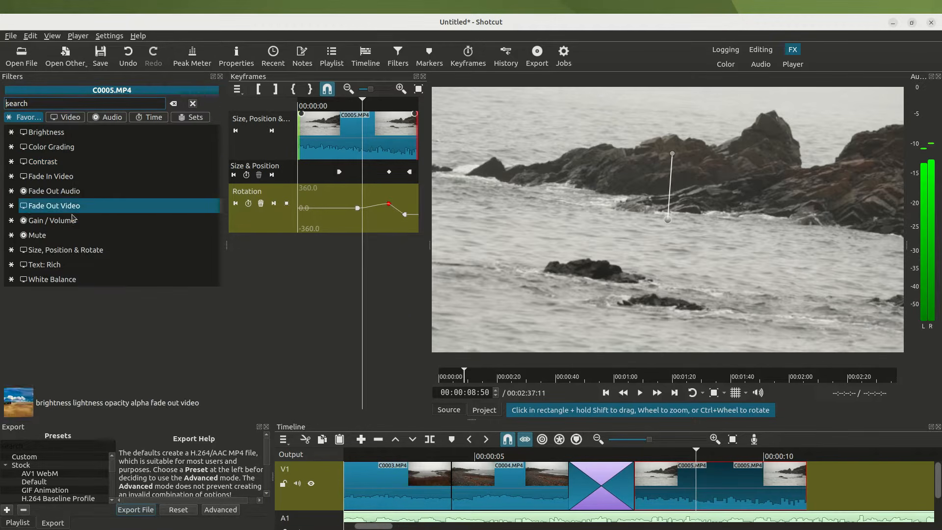
left_click(71, 117)
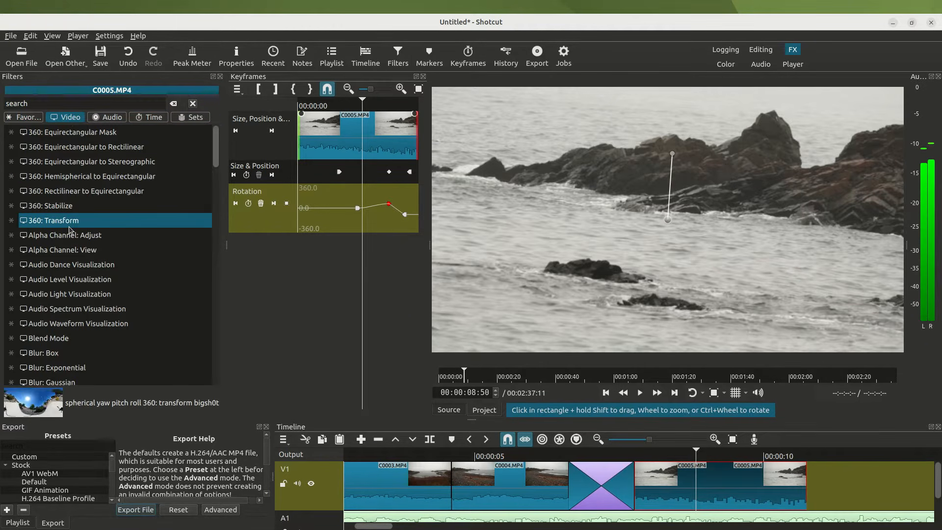
scroll(70, 226, "down", 5)
scroll(70, 230, "down", 3)
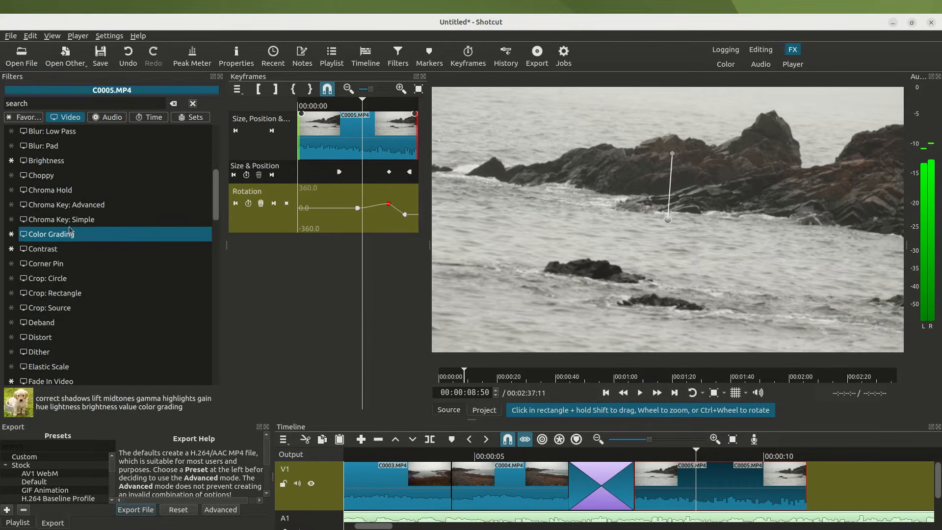
scroll(64, 283, "down", 3)
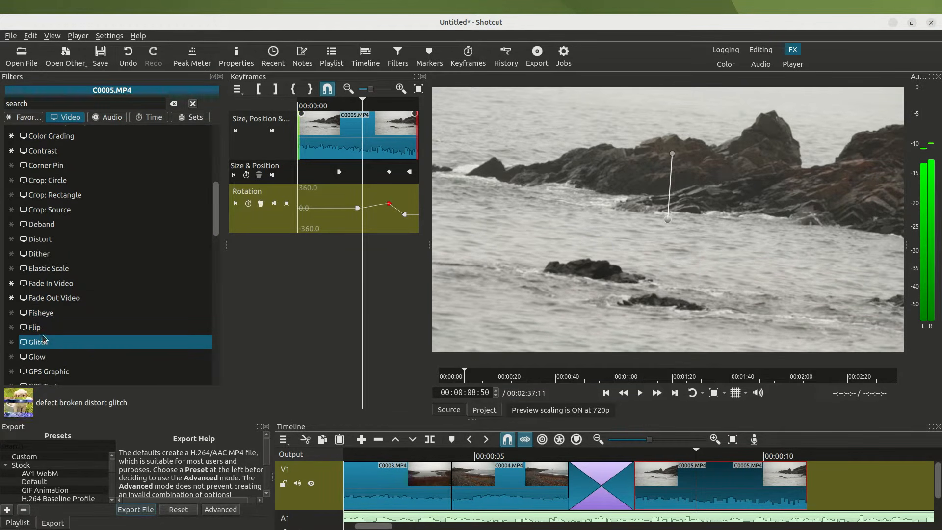
left_click(41, 362)
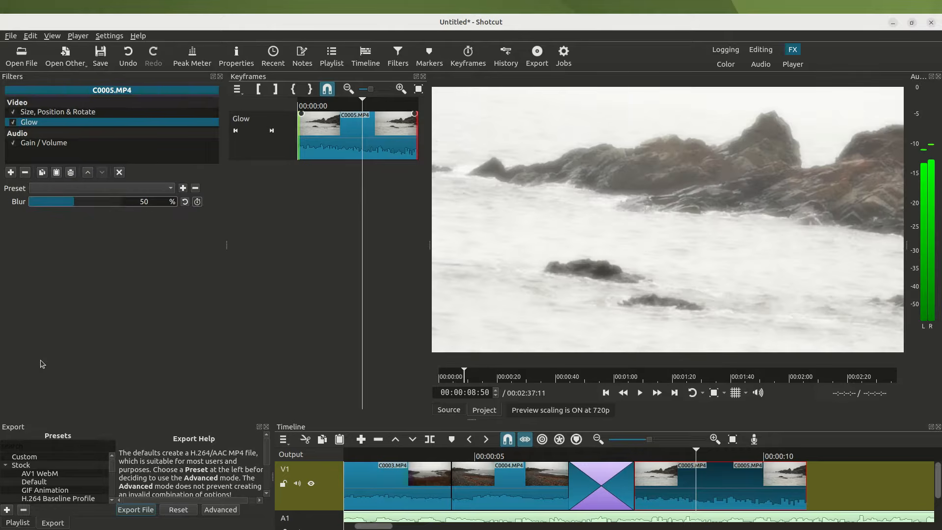
Keyframe the Glow Blur at 50% at the playhead, 89% near the clip's end and 0% near its start
left_click(197, 202)
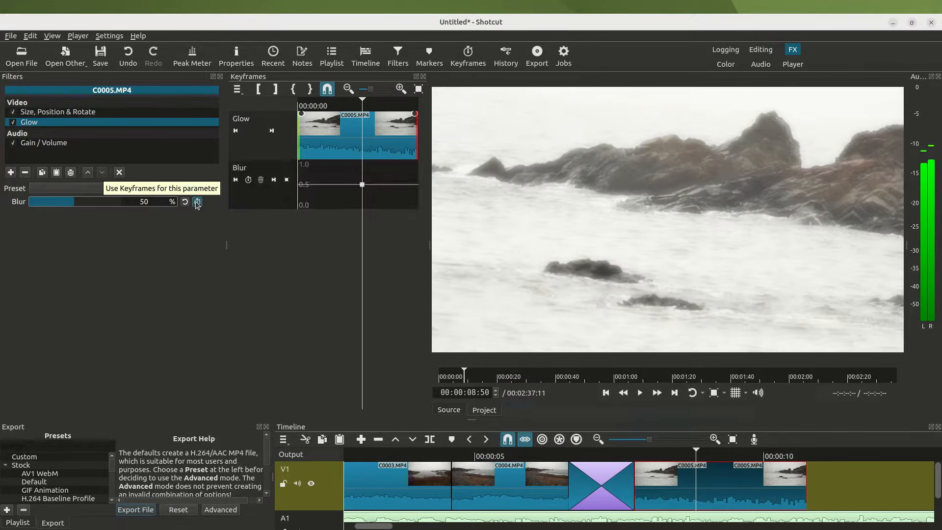
left_click(398, 106)
left_click_drag(70, 208, 20, 207)
left_click(329, 106)
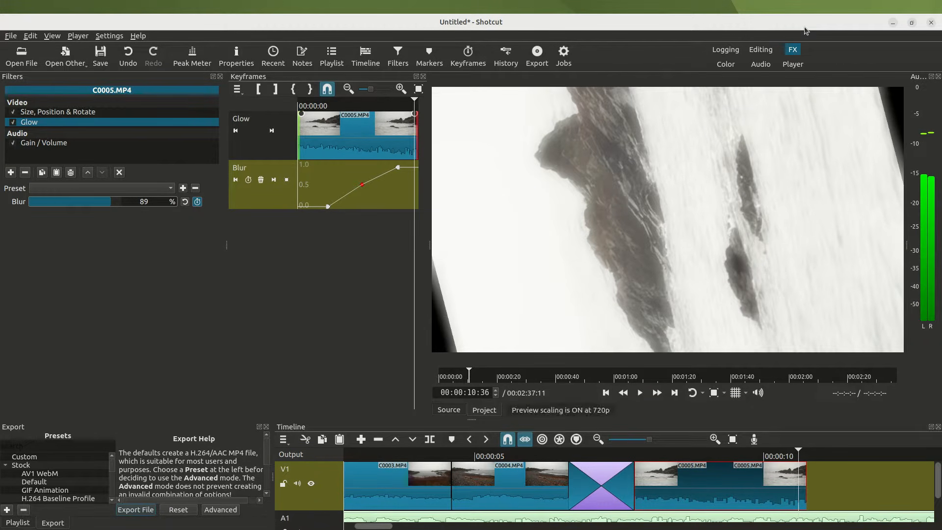
Select clip C0004.MP4 in the Editing layout with the playhead at 00:00:05:10, and switch to the Color layout
left_click(726, 64)
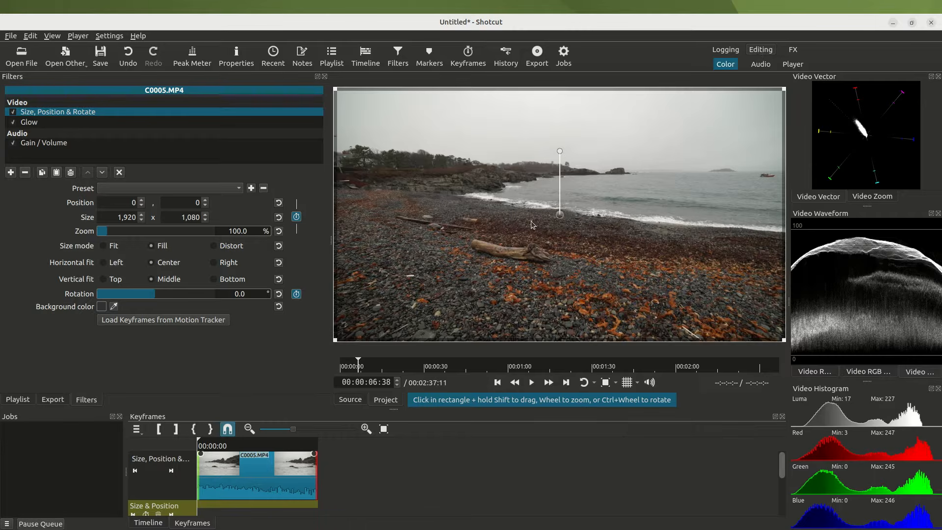
key("alt+2")
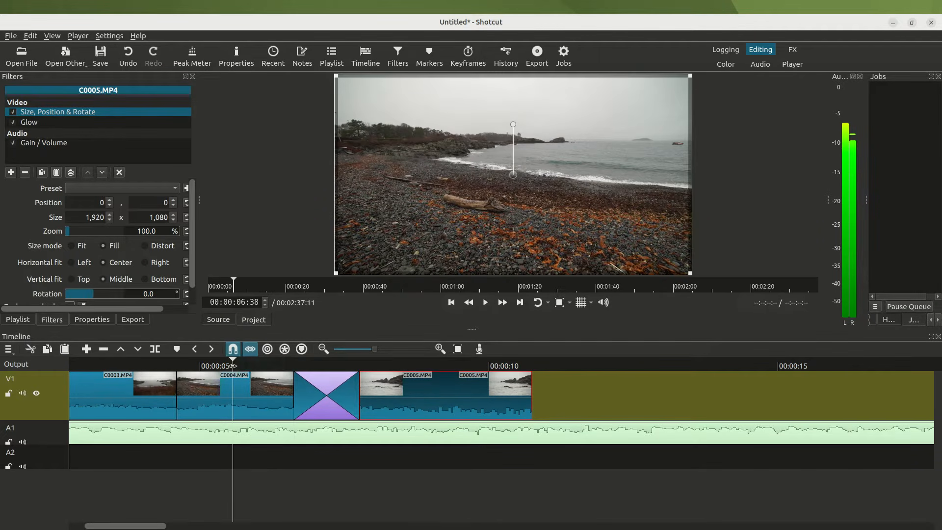
left_click(233, 365)
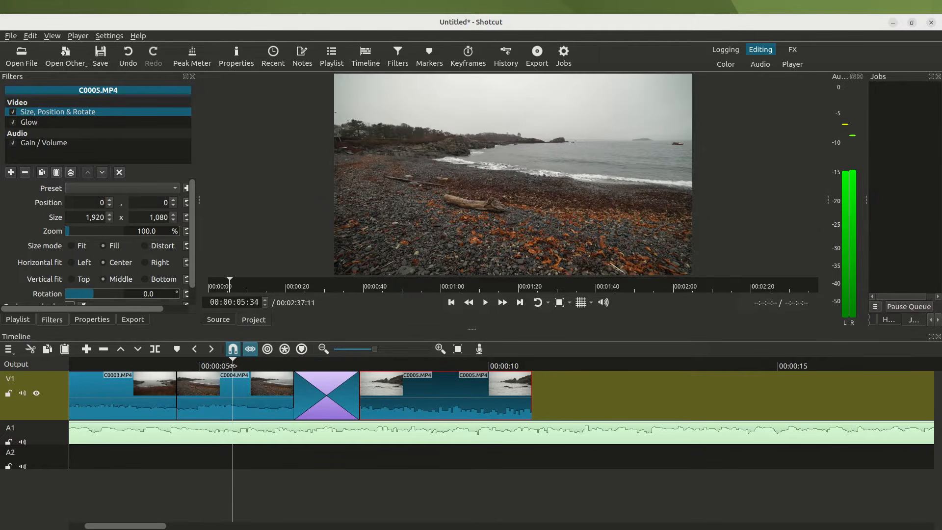
left_click(127, 366)
left_click(209, 366)
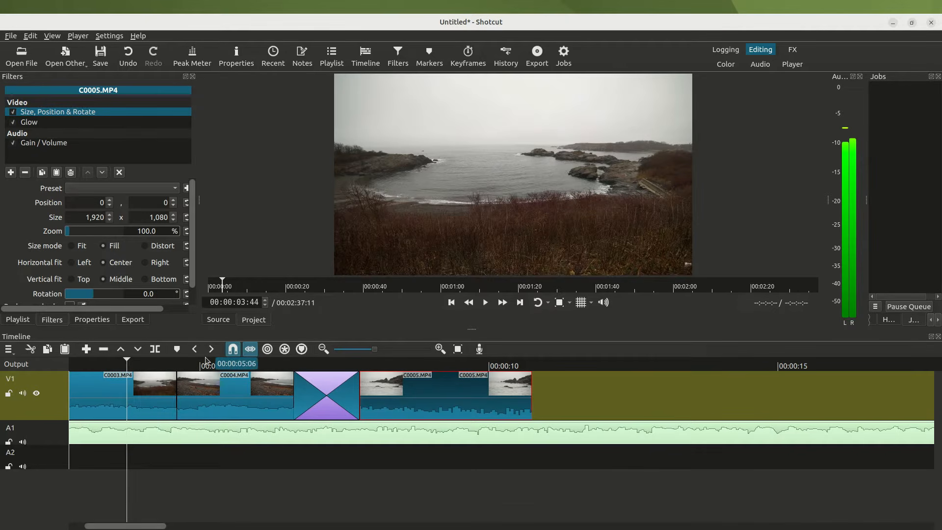
left_click(239, 392)
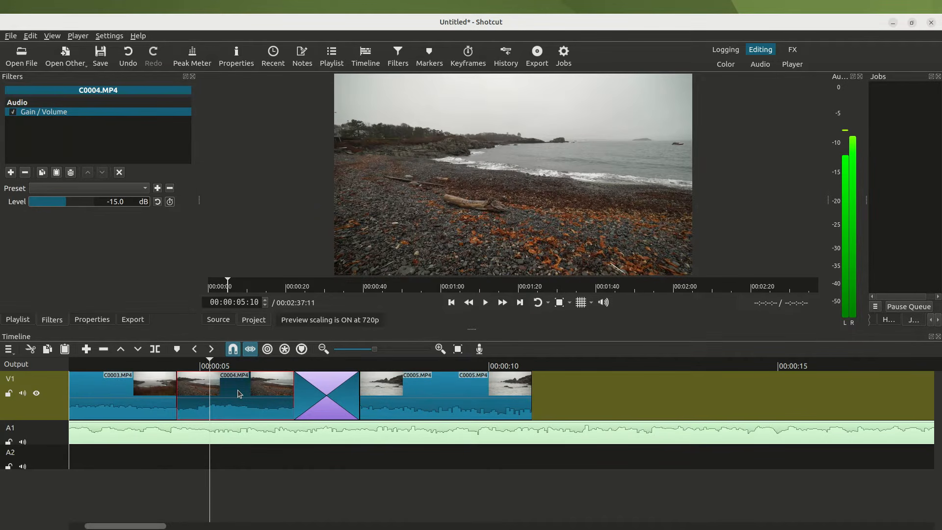
left_click(726, 64)
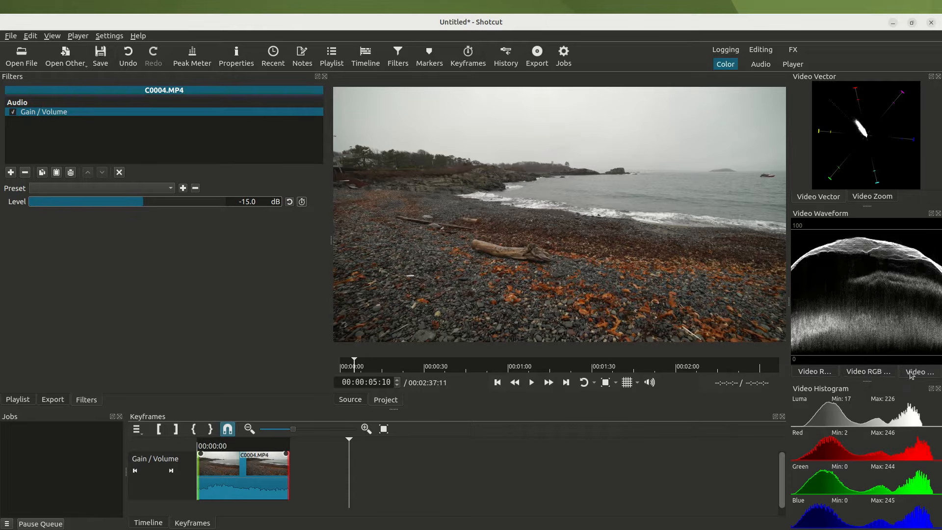
Examine the beach clip's RGB Parade, RGB Waveform and Video Waveform scopes
left_click(827, 378)
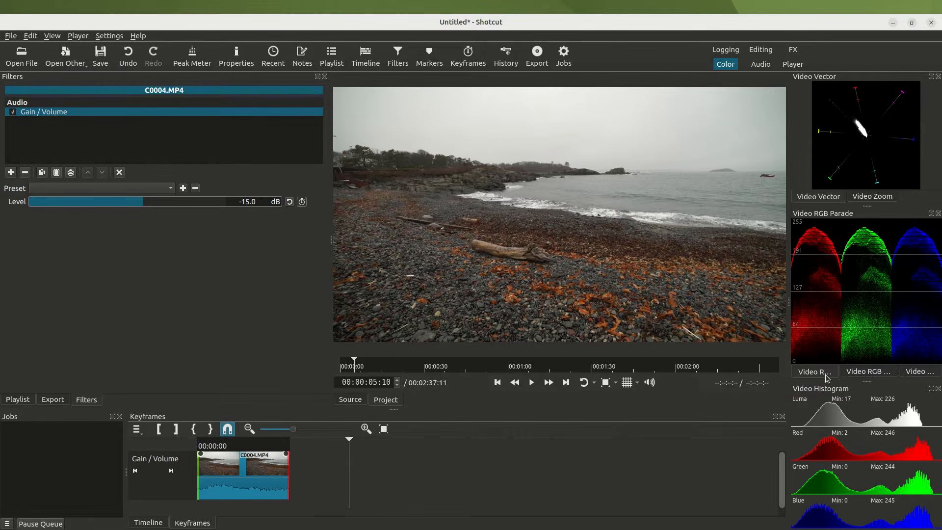
left_click(863, 377)
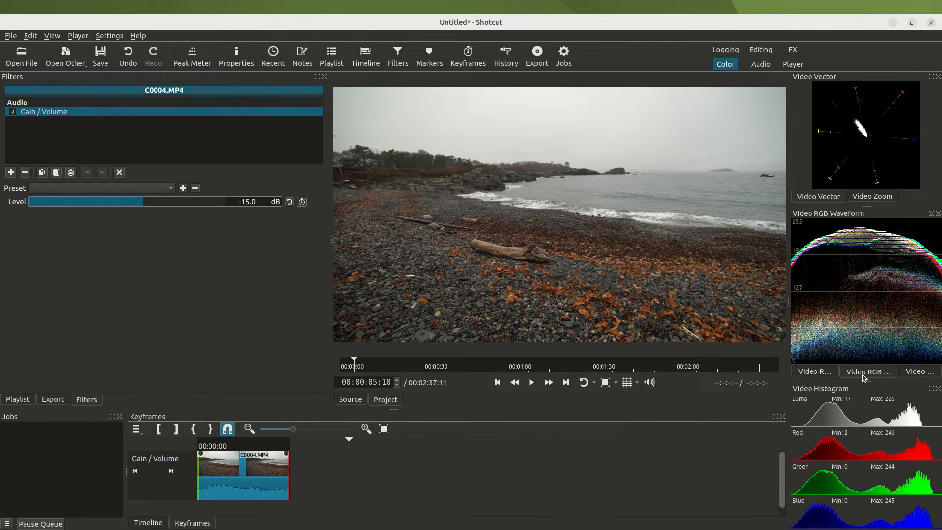
left_click(910, 375)
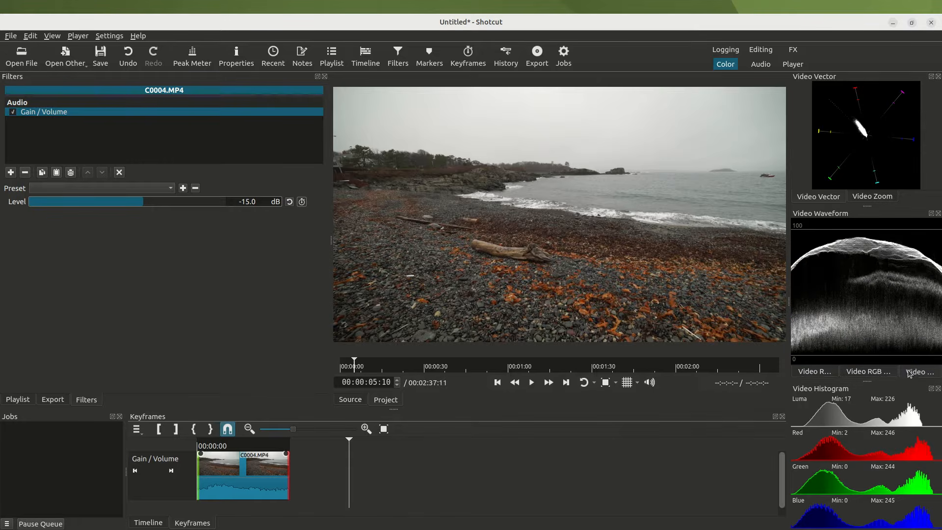
mouse_move(886, 266)
Find the Color Grading filter by searching "color" and add it to C0004.MP4
left_click(11, 173)
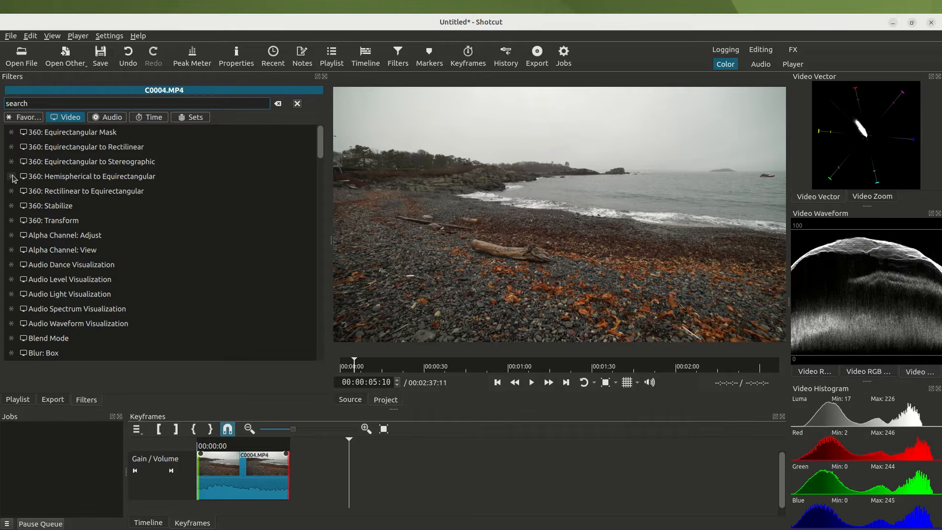
type("color")
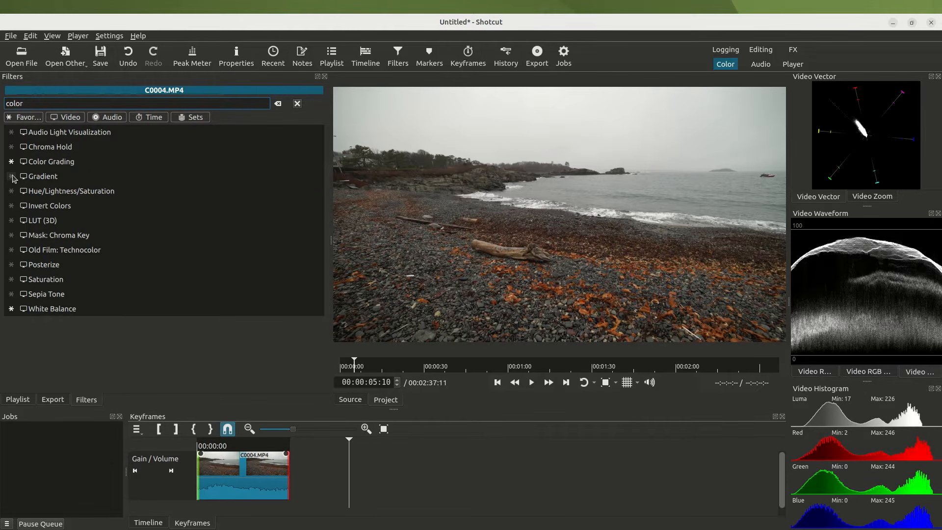
left_click(45, 162)
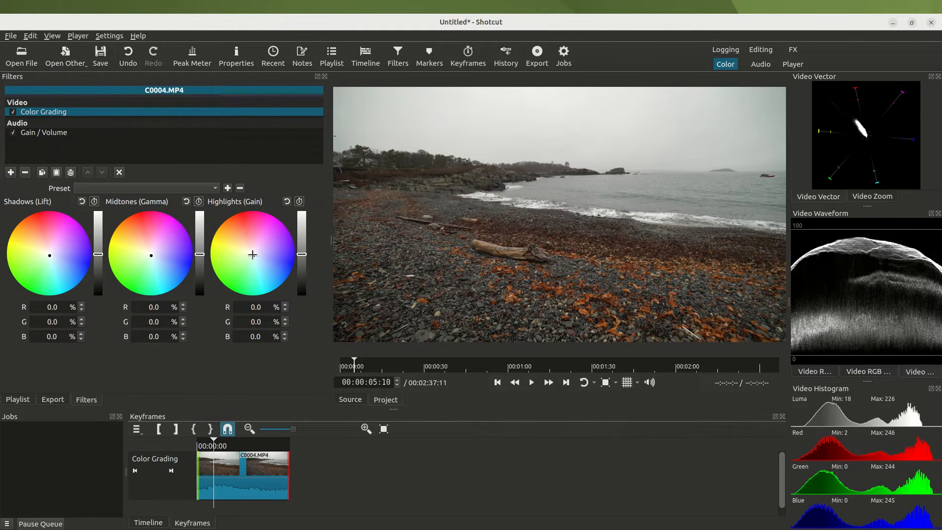
Tint the Highlights to R 0.0, G -14.1, B -12.8% and the Shadows to R -34.5, G -18.8, B 0.0%
left_click_drag(253, 255, 253, 248)
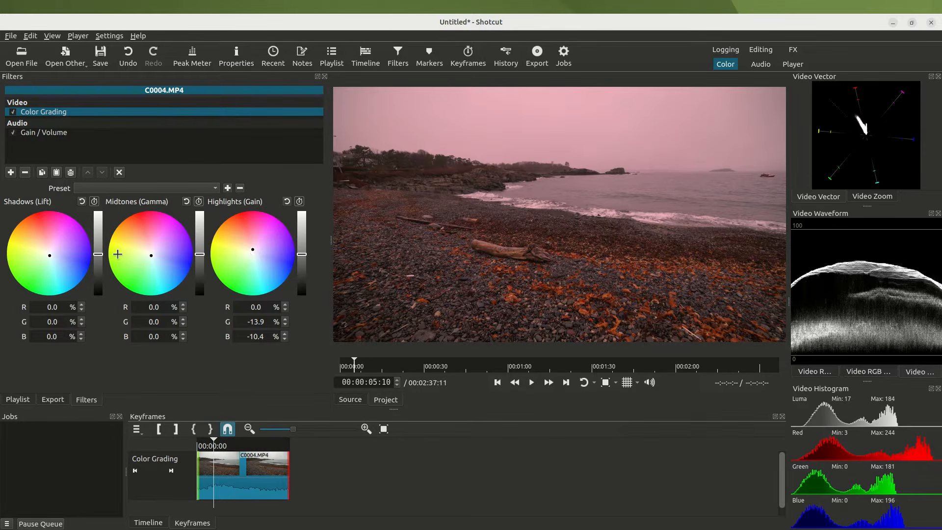
left_click_drag(50, 256, 60, 263)
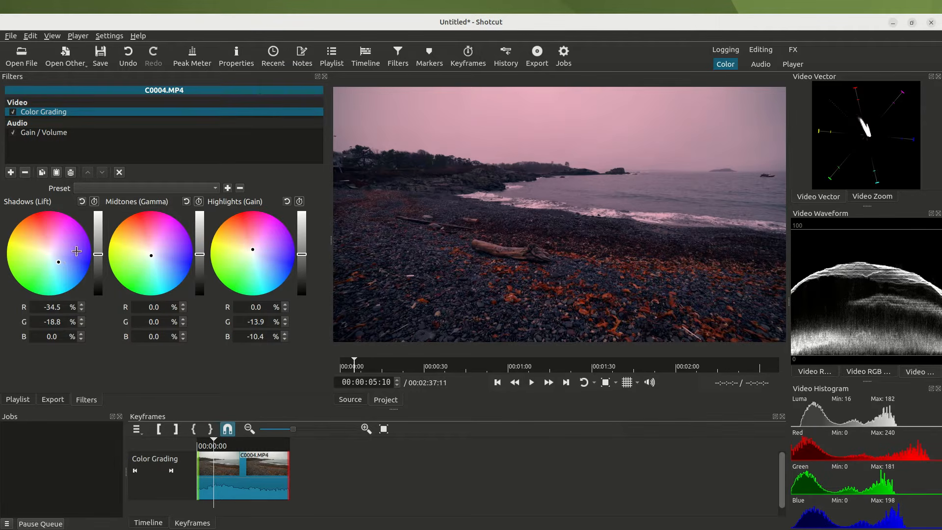
left_click(252, 248)
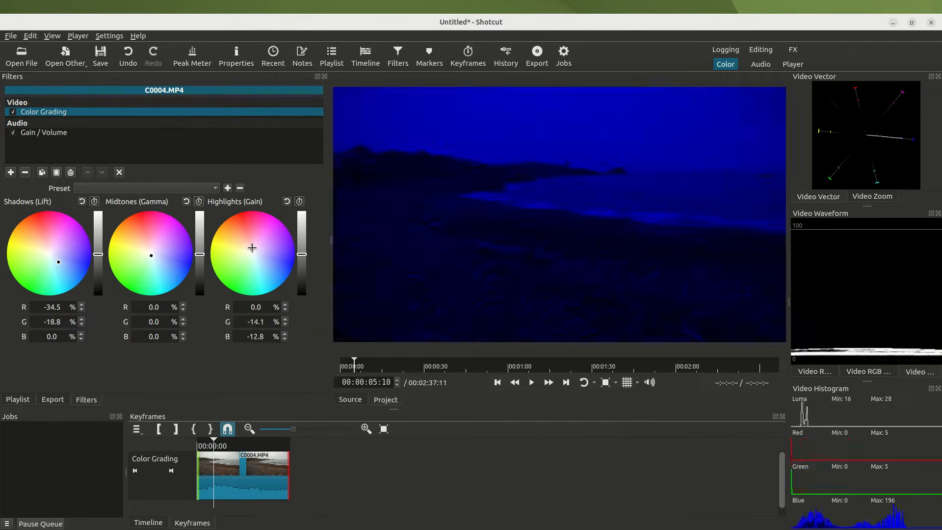
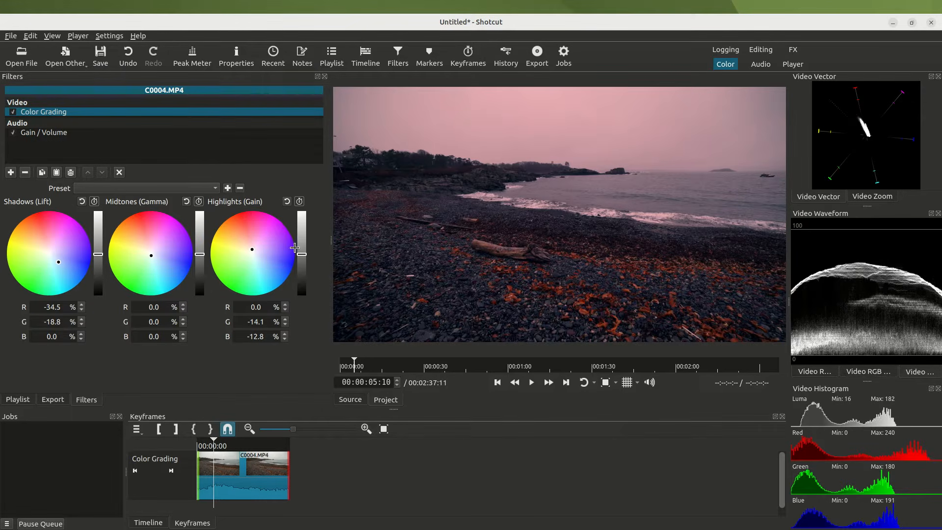
Brighten the Highlights to R 18.6, G 3.1, B 4.5% and the Shadows to R -23.4, G -7.2, B 10.4%
left_click_drag(302, 254, 301, 249)
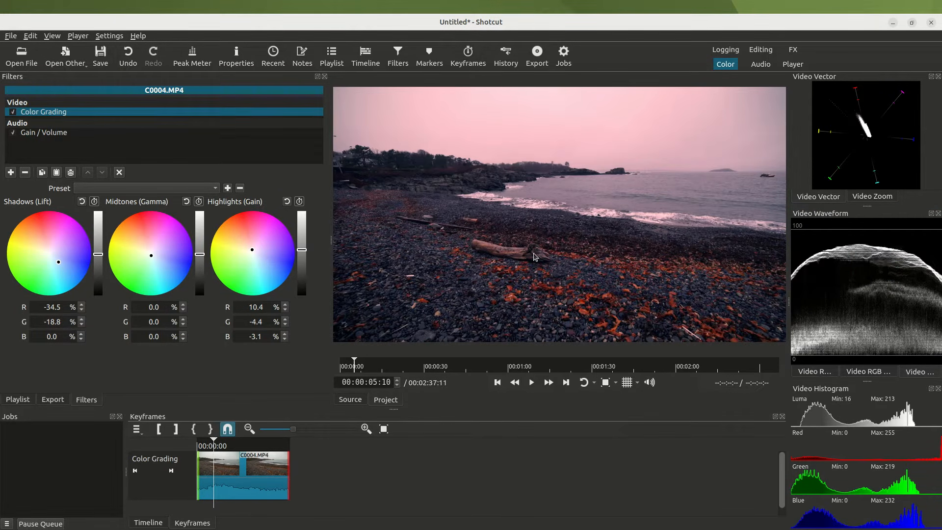
left_click_drag(302, 251, 303, 245)
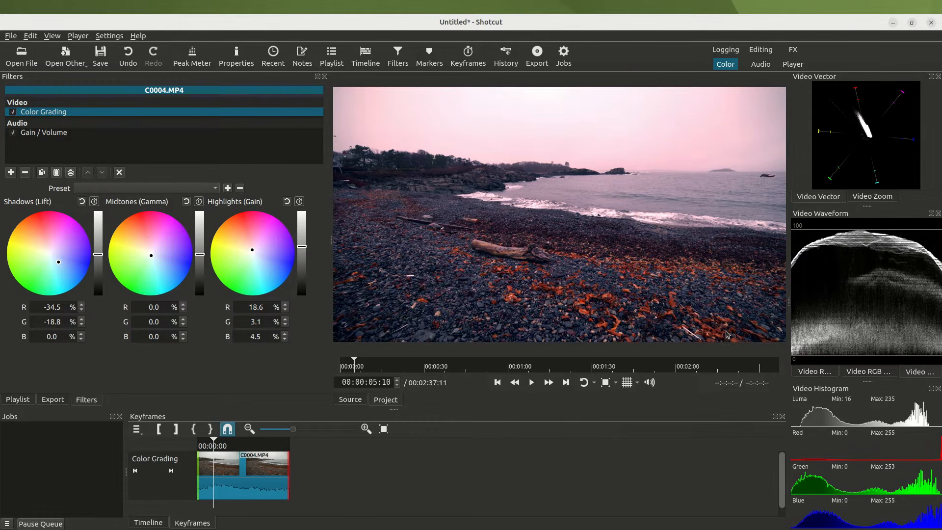
mouse_move(796, 355)
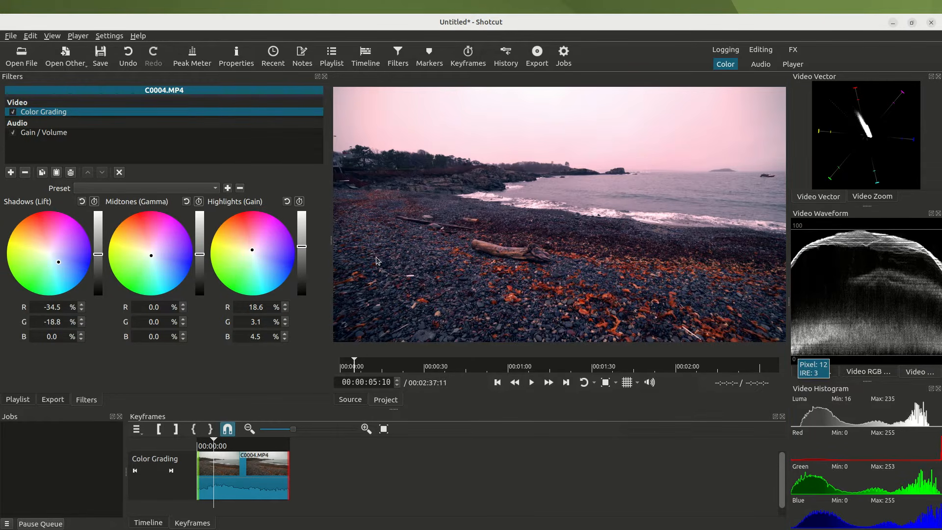
left_click(98, 255)
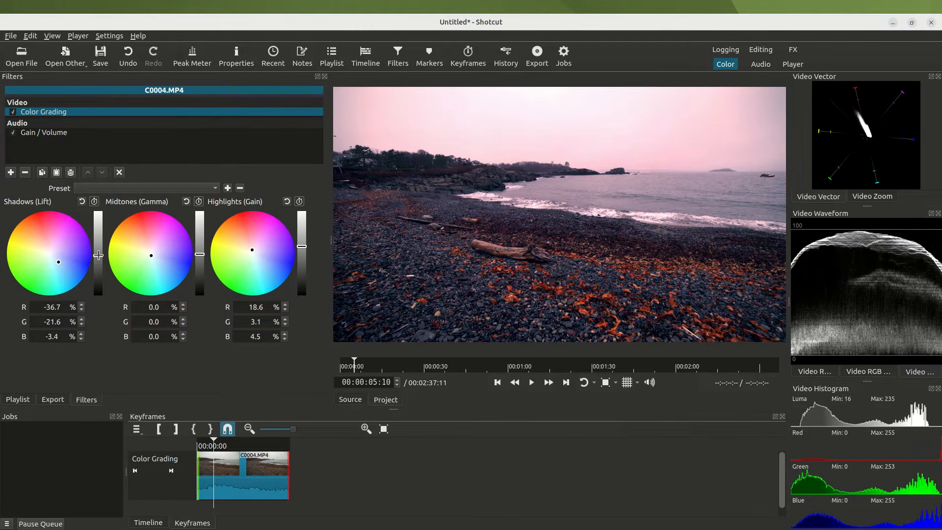
mouse_move(98, 256)
left_mouse_down()
mouse_move(97, 269)
mouse_move(96, 242)
mouse_move(95, 252)
left_mouse_up()
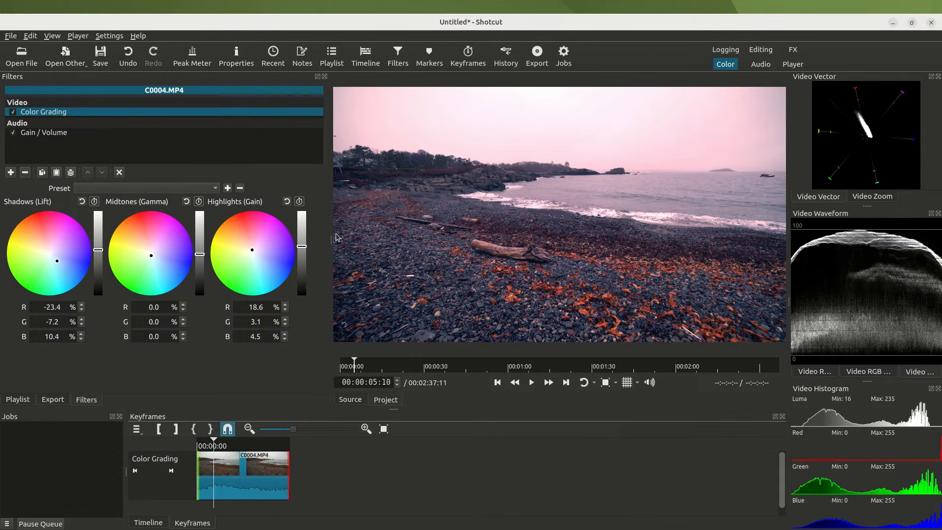
Warm the Highlights to R 30.2, G 3.5, B 0.3%, and compare the clip without and with Color Grading
left_click_drag(254, 250, 296, 239)
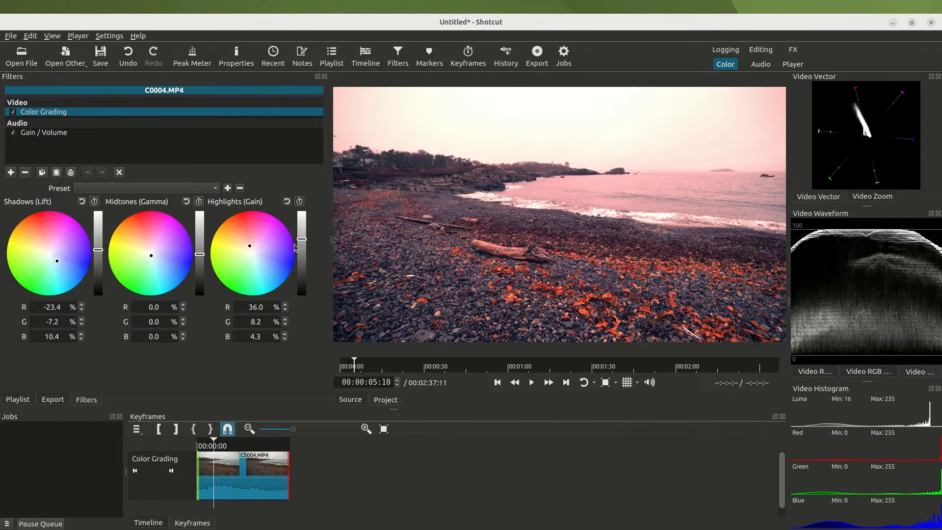
left_click_drag(303, 239, 302, 241)
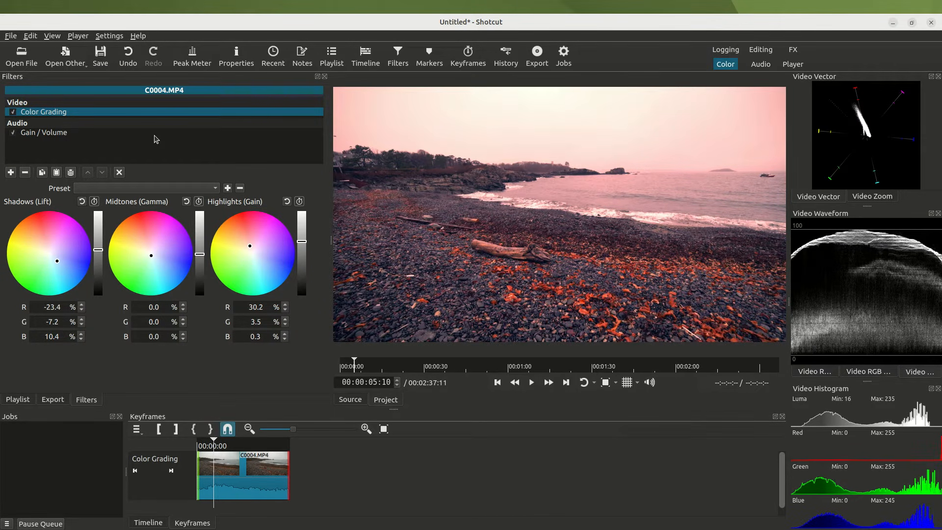
left_click(13, 113)
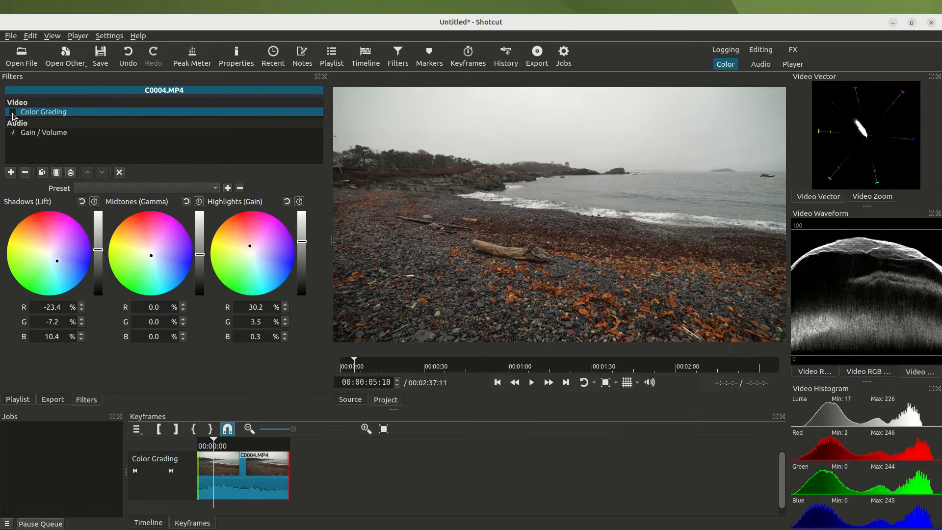
left_click(12, 112)
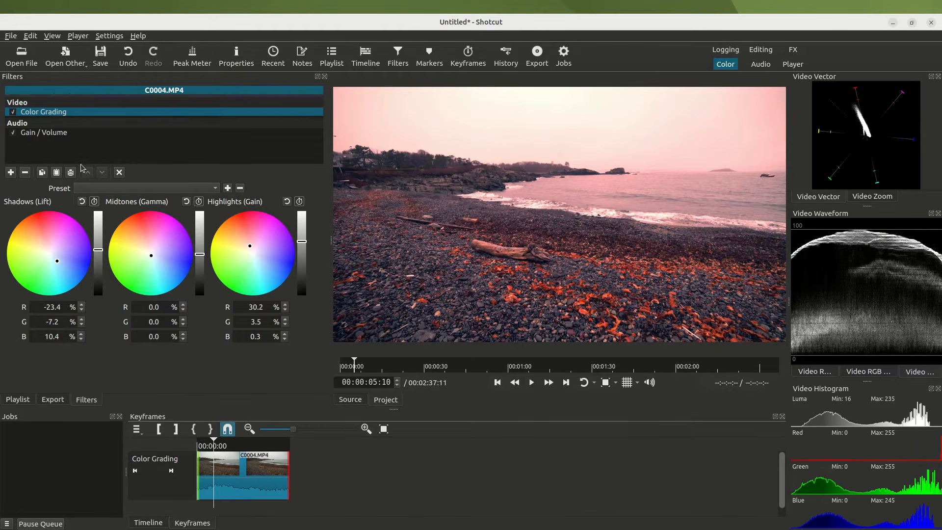
Add the Saturation filter to C0004.MP4 by searching "sat", and raise its Level to 140%
left_click(10, 172)
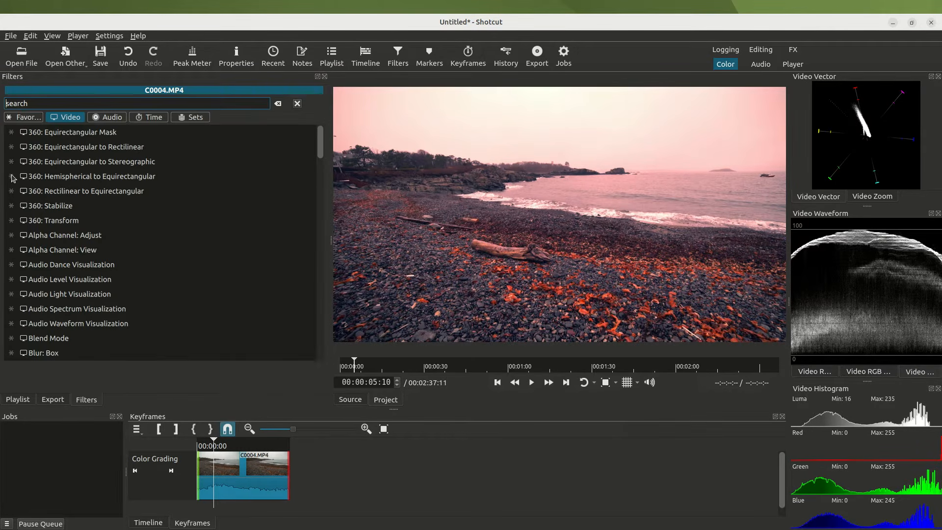
type("sat")
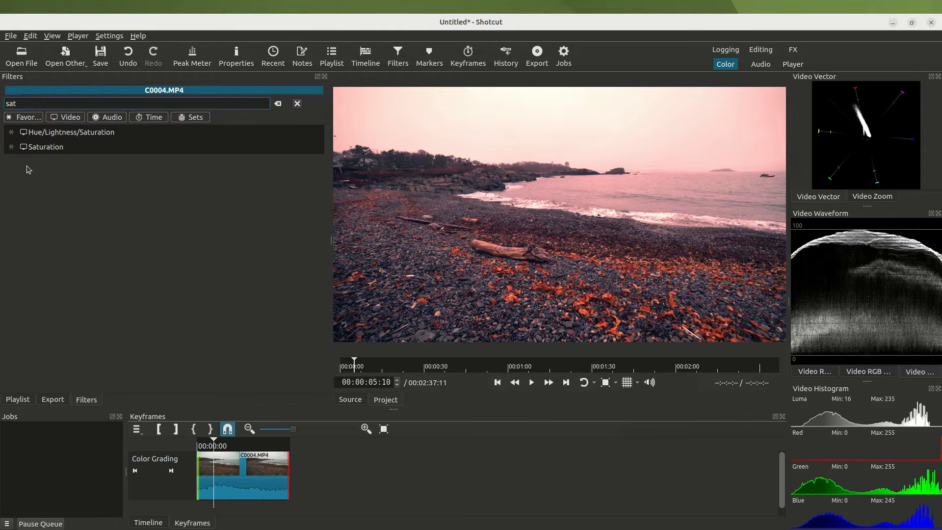
left_click(48, 149)
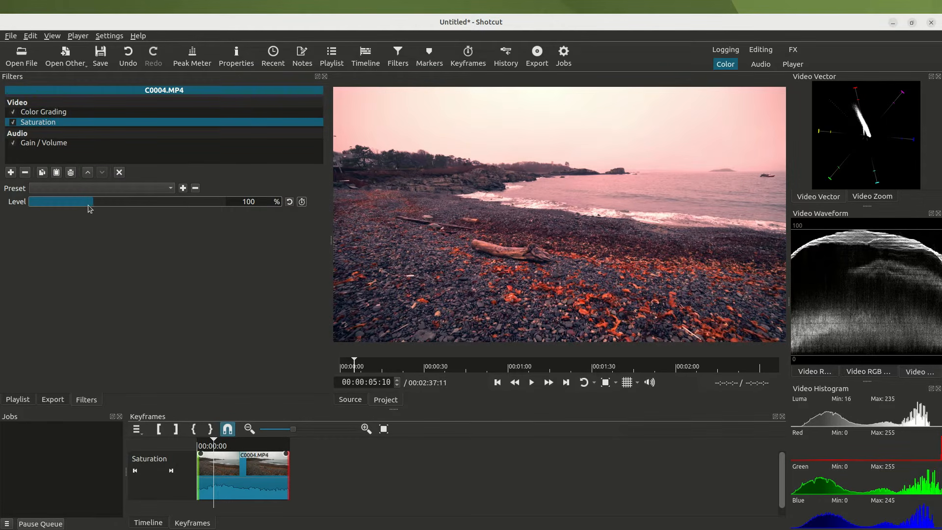
left_click_drag(90, 205, 115, 206)
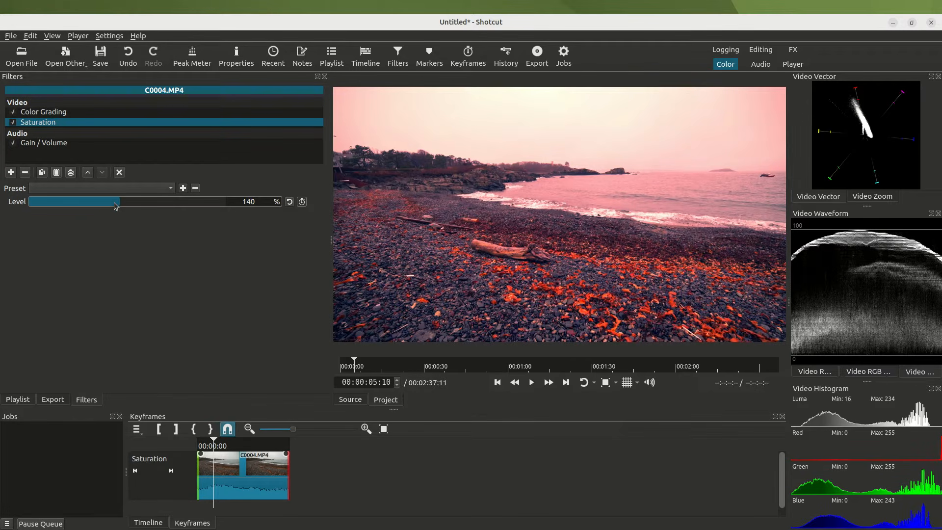
Keyframe the Saturation Level at 140% at 00:00:05:10 and 101% at 00:00:06:22
left_click(301, 202)
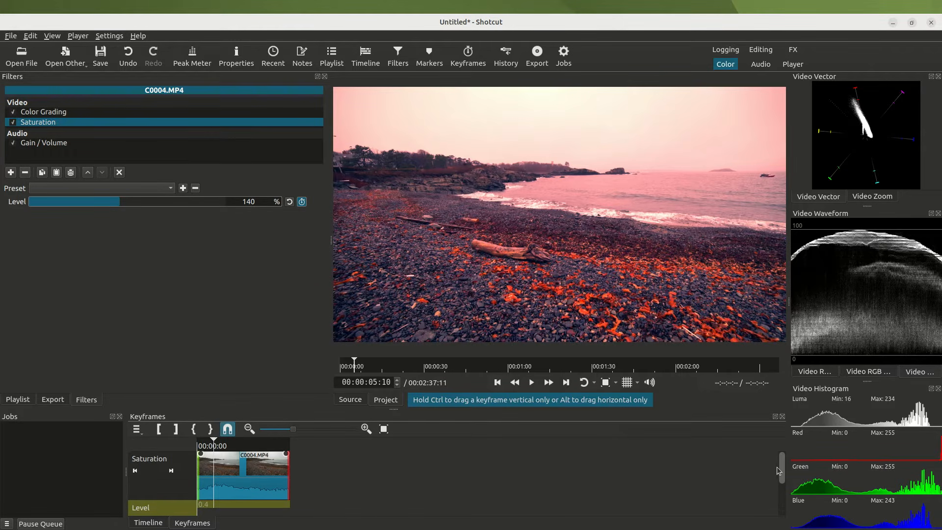
left_click_drag(782, 470, 775, 494)
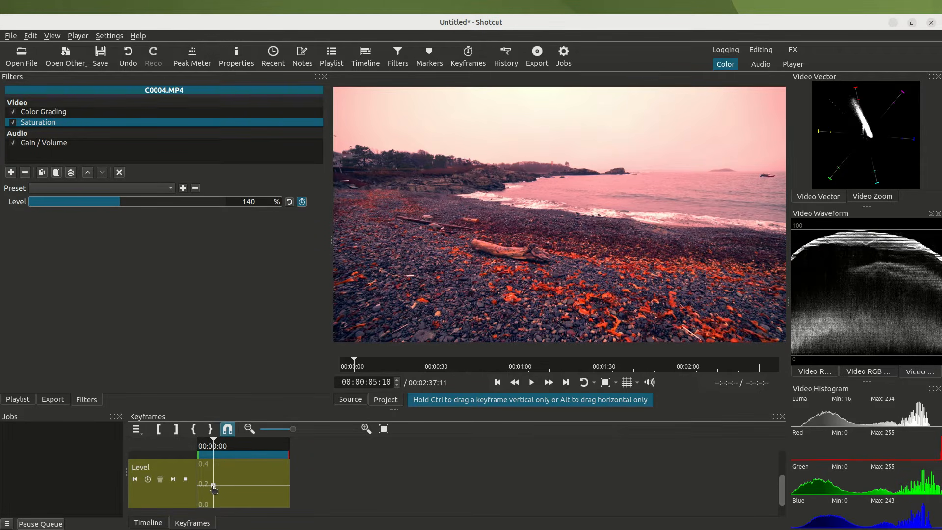
left_click(248, 445)
left_click_drag(115, 204, 102, 203)
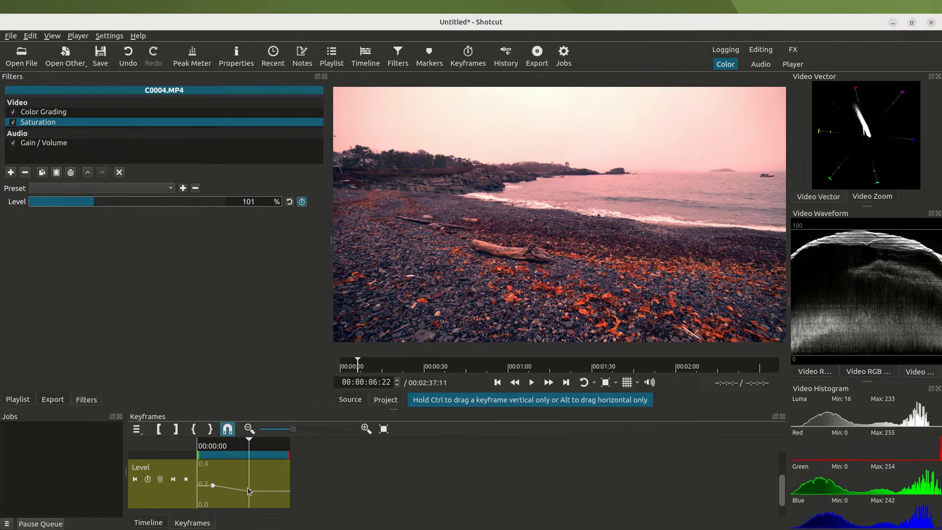
Preview the saturation keyframes and remove the Saturation filter from C0004.MP4
left_click(215, 443)
key("space")
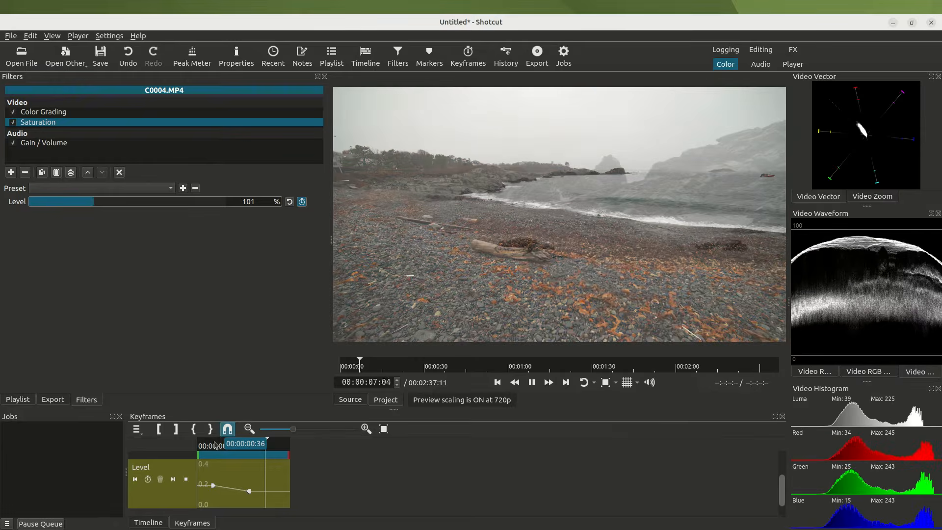
key("space")
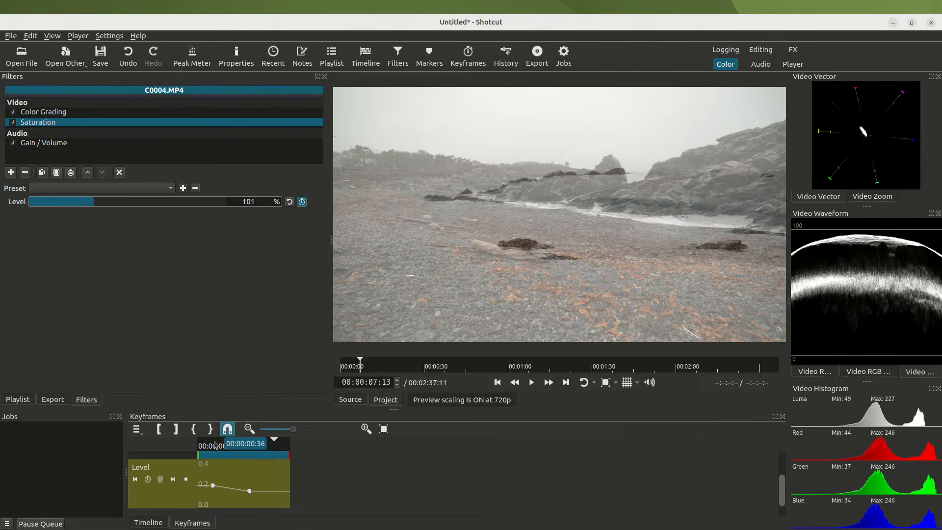
left_click(249, 446)
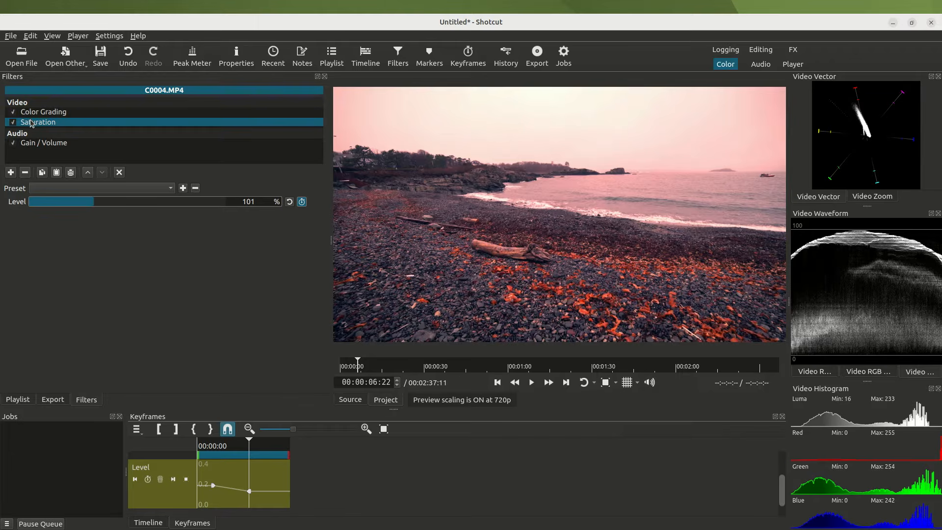
left_click(26, 173)
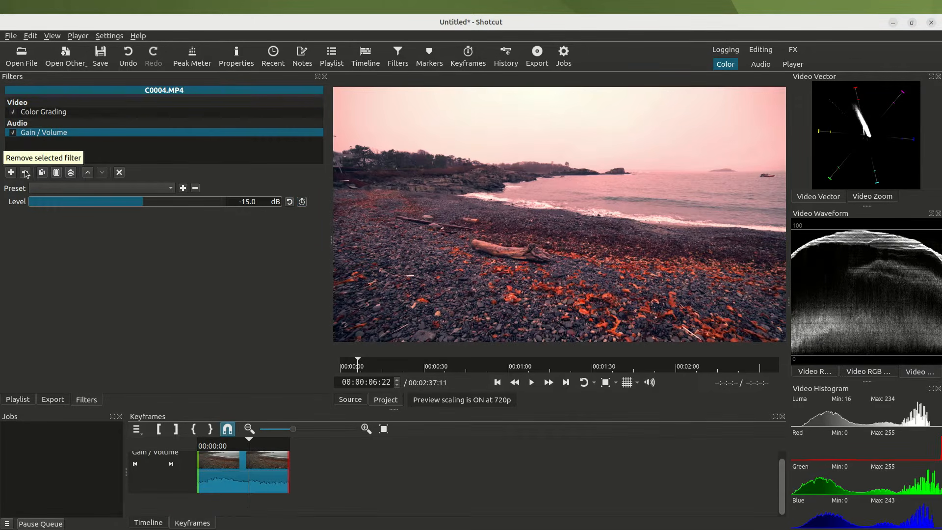
Switch to the Editing layout and scrub the timeline to compare graded C0004.MP4 with the neighbouring C0003.MP4 and C0005.MP4
left_click(229, 442)
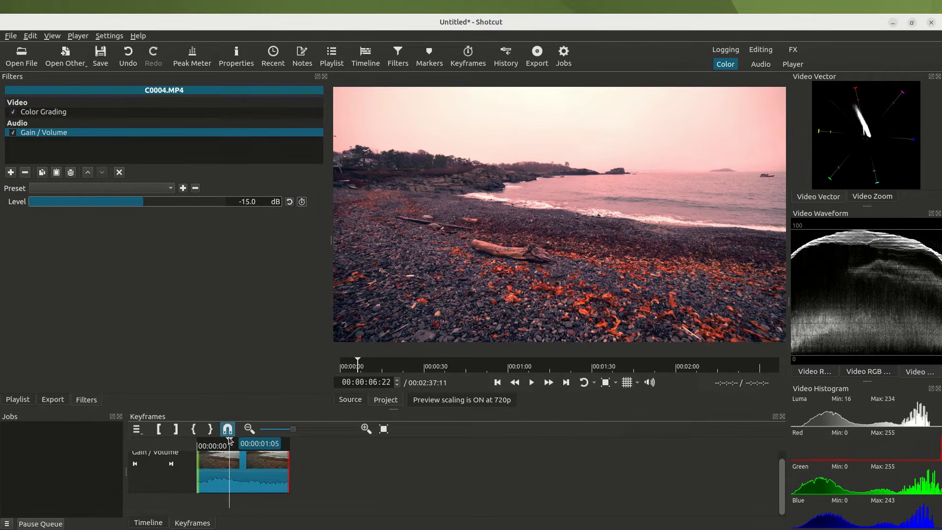
left_click(760, 49)
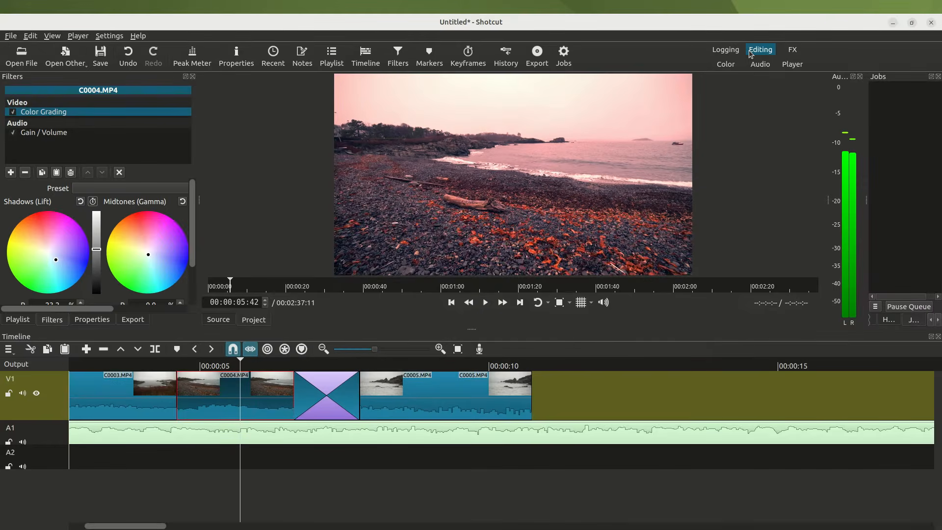
left_click(220, 365)
left_click_drag(220, 364, 234, 364)
left_click(407, 365)
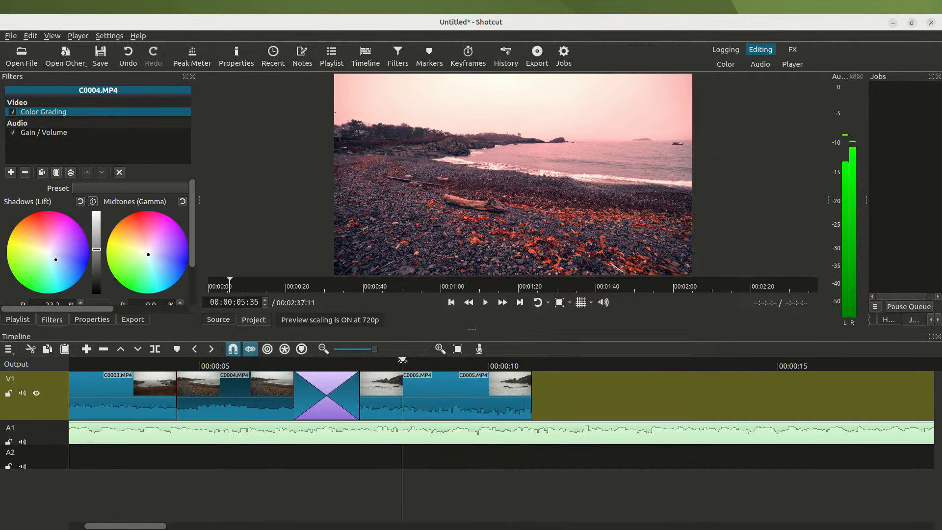
left_click_drag(408, 364, 425, 364)
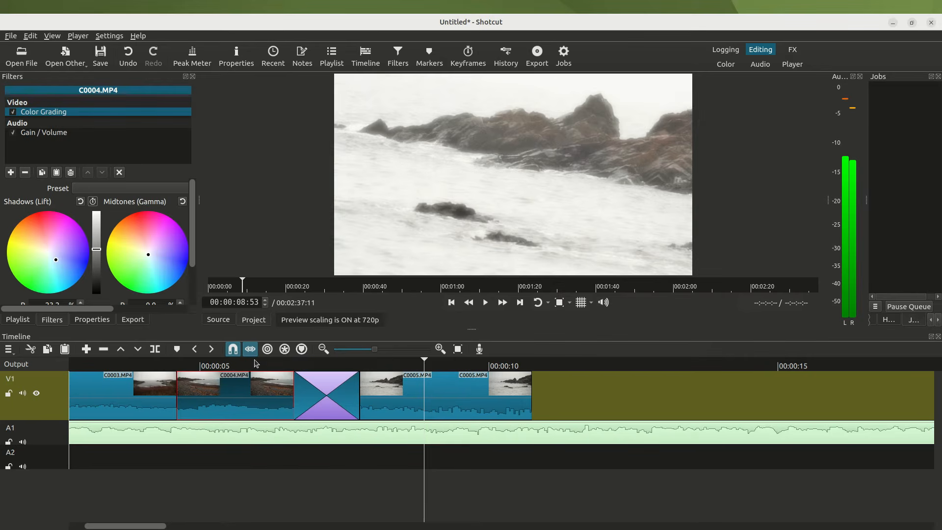
left_click(251, 362)
left_click(141, 364)
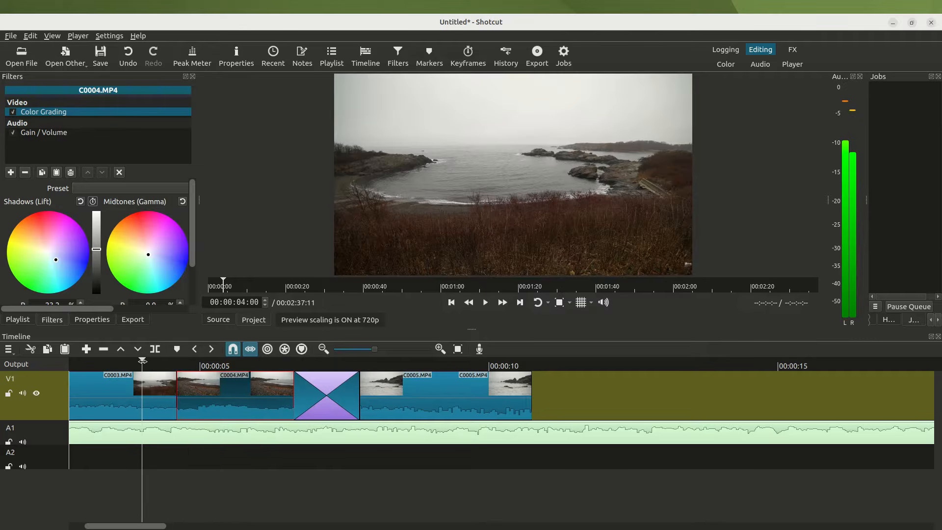
left_click(232, 365)
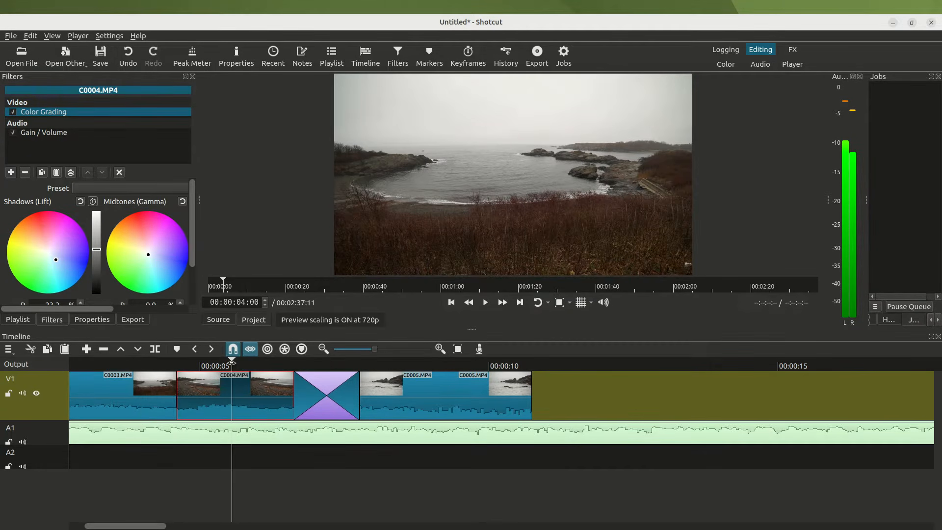
Switch to the Audio layout and examine the audio level, loudness, spectrum and waveform meters on C0004.MP4
left_click(759, 65)
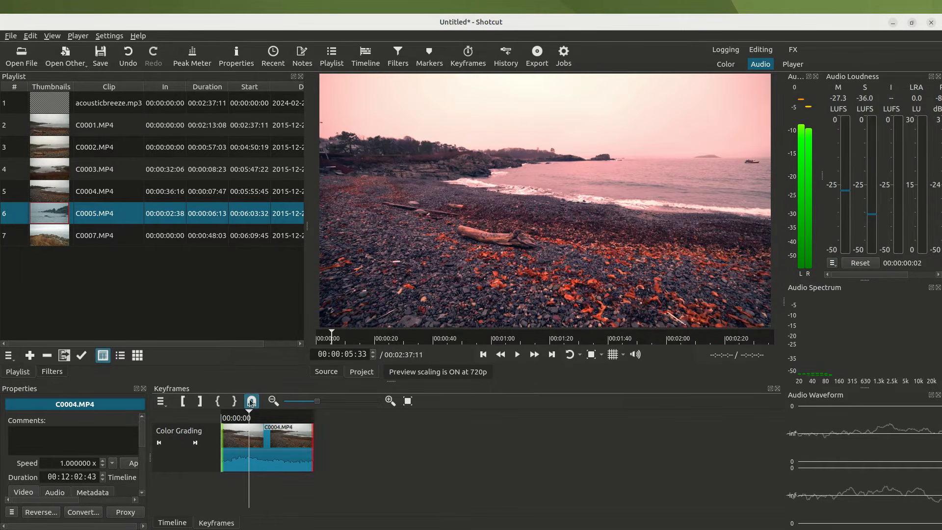
left_click(246, 418)
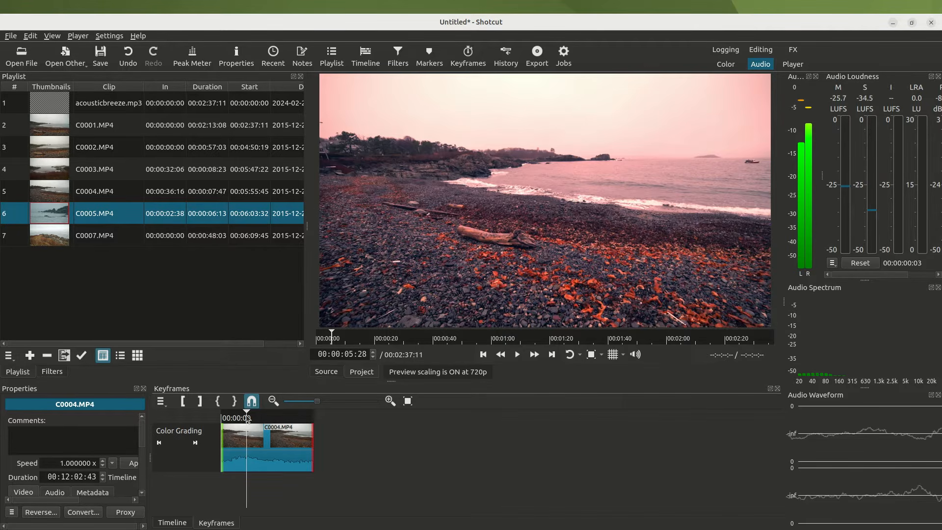
mouse_move(802, 88)
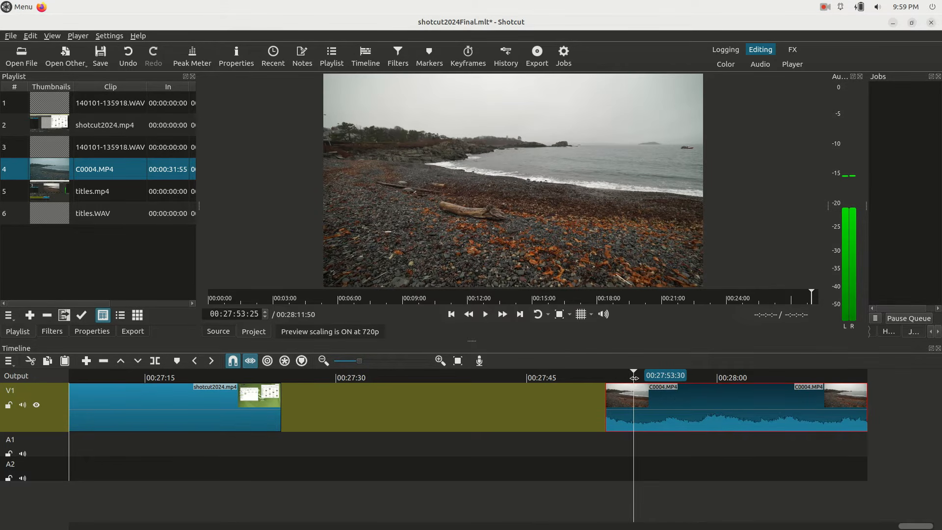
In the shotcut2024Final.mlt project, go to the start of C0004.MP4 and add the Gain / Volume filter by searching "gain"
scroll(634, 378, "right", 1)
left_click(623, 373)
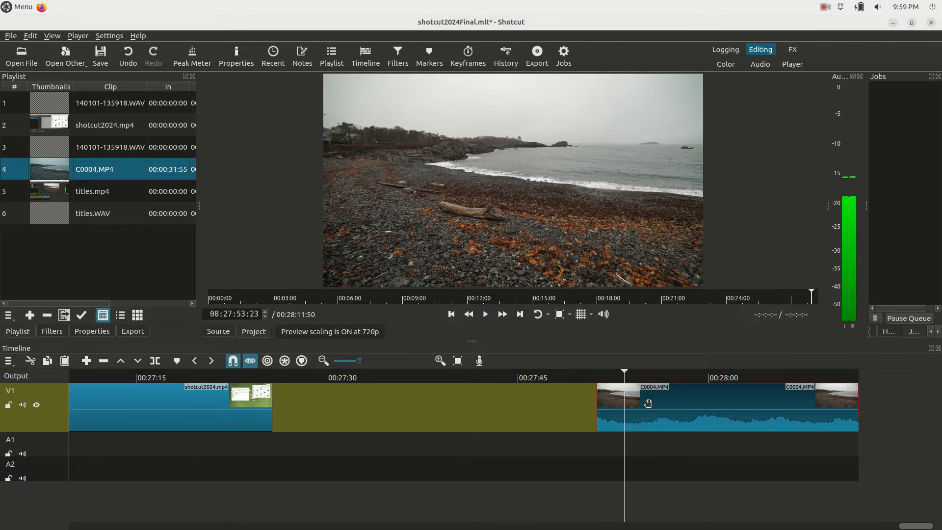
left_click(601, 375)
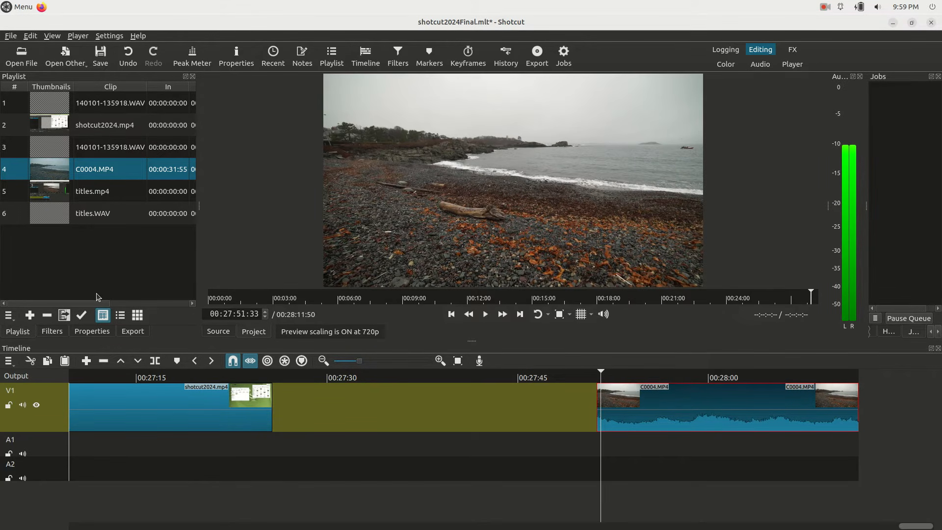
left_click(49, 331)
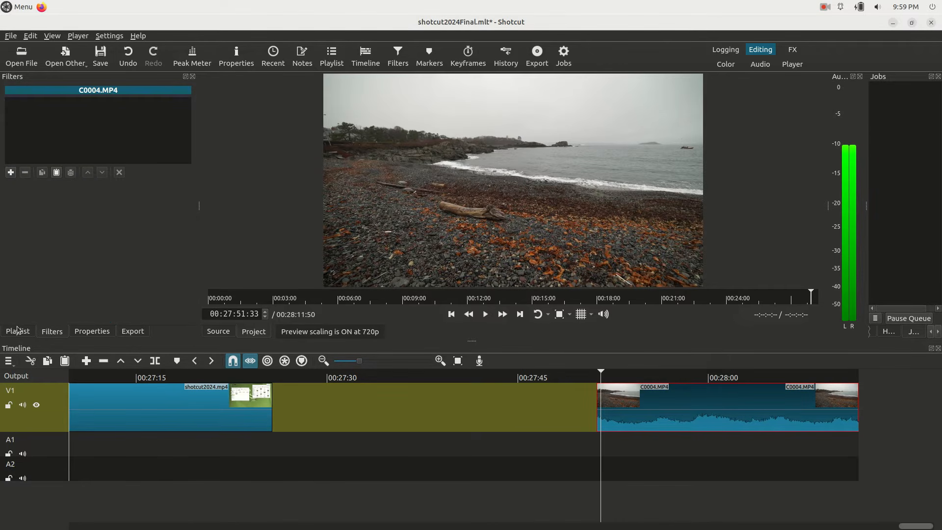
left_click(10, 173)
type("ga")
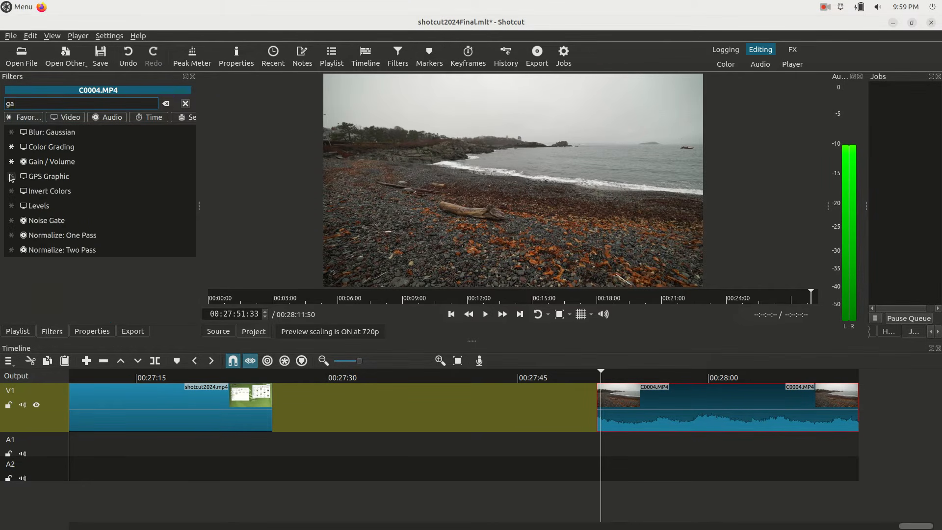
type("in")
left_click(69, 148)
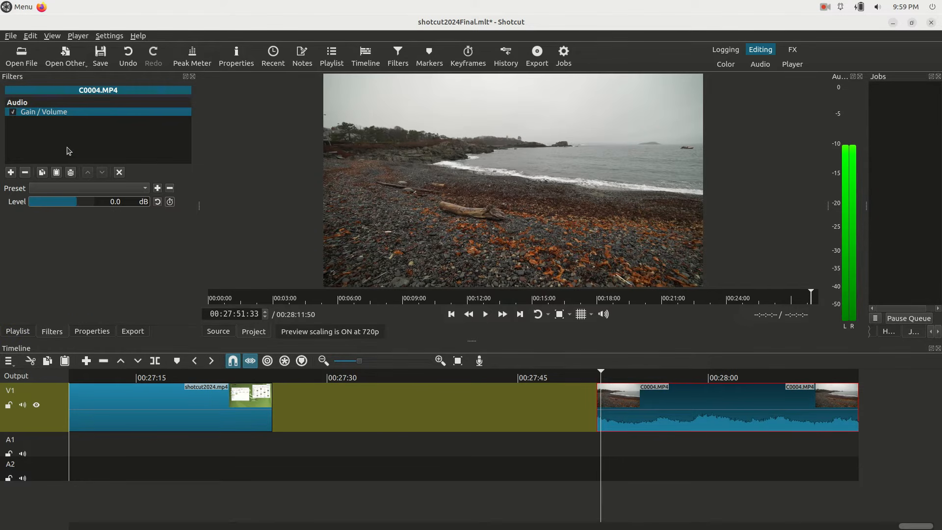
Keyframe the Gain / Volume Level from 0.0 dB near the clip's start to -25.0 dB at 00:27:52:51, and play the drop
left_click(170, 202)
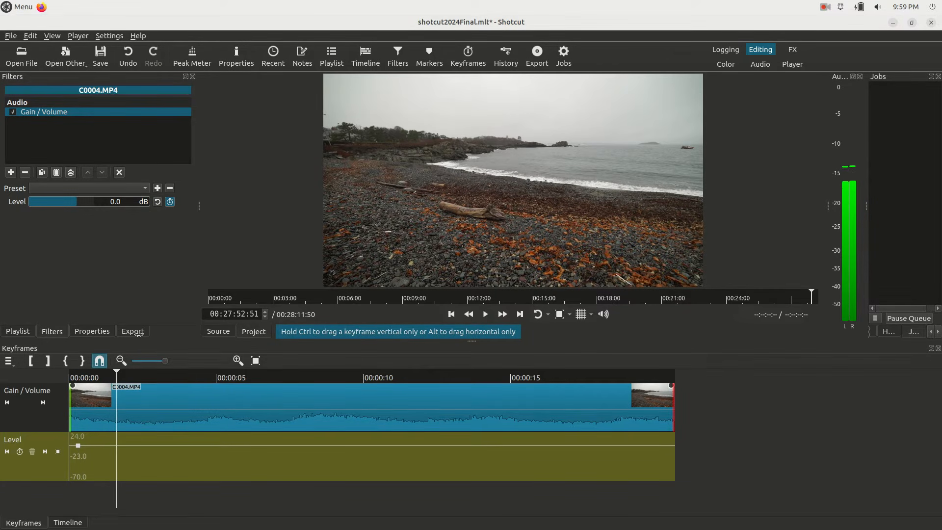
left_click_drag(68, 195, 62, 205)
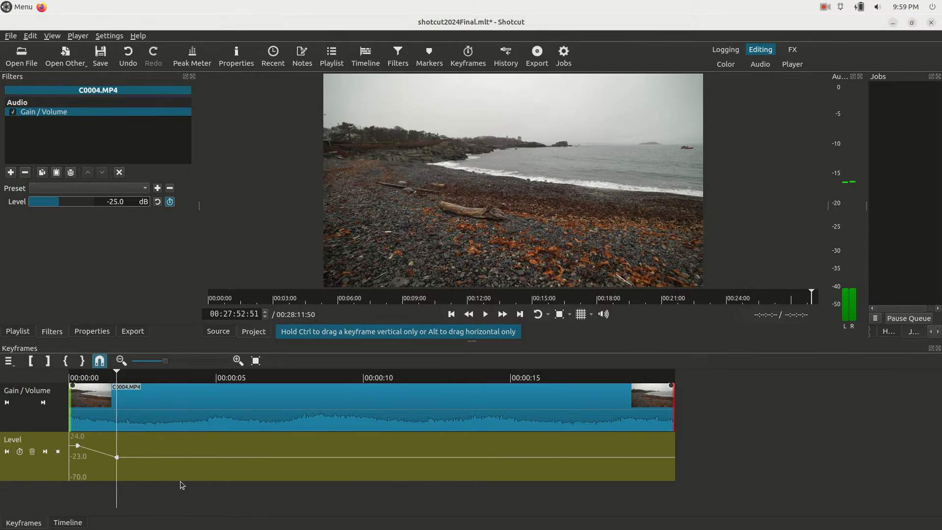
key("space")
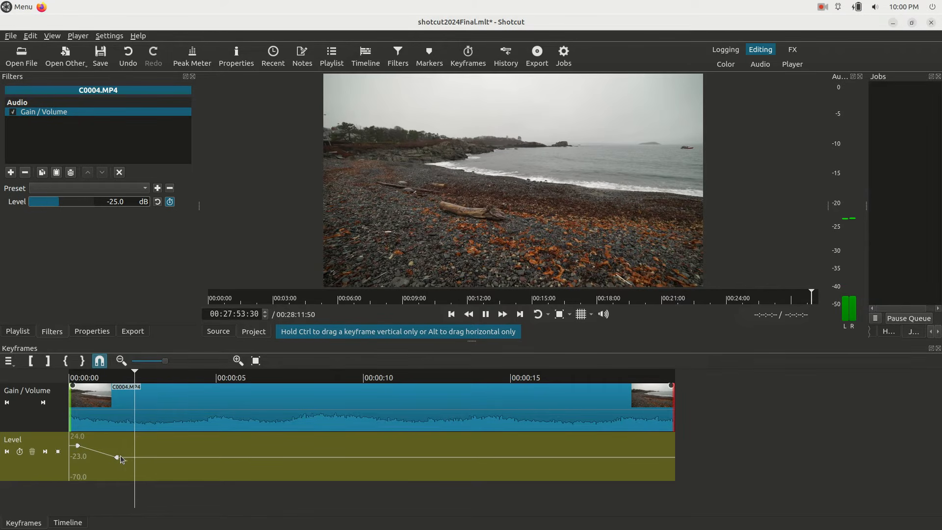
key("space")
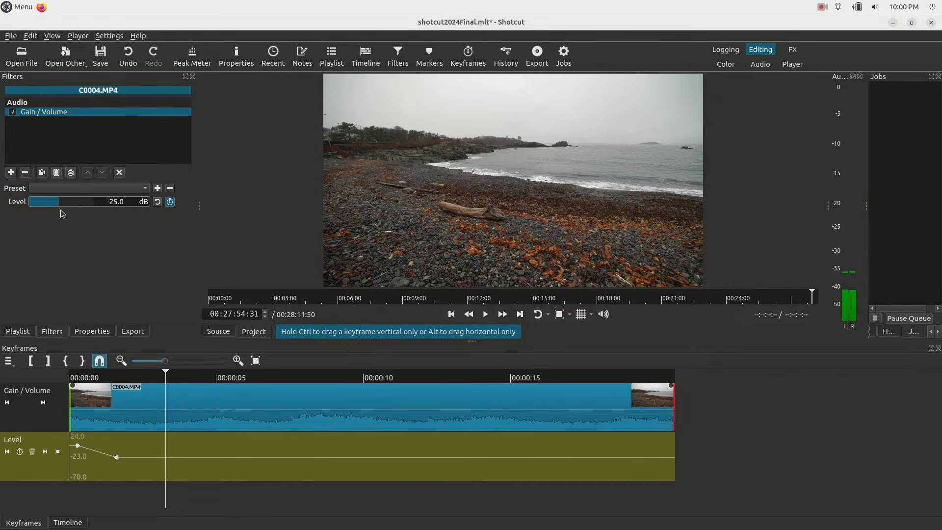
Add a 3.2 dB Level keyframe at 00:27:54:31, play it, and shift it to about 4.5 s into the clip at 2.2 dB
left_click_drag(60, 202, 84, 204)
key("space")
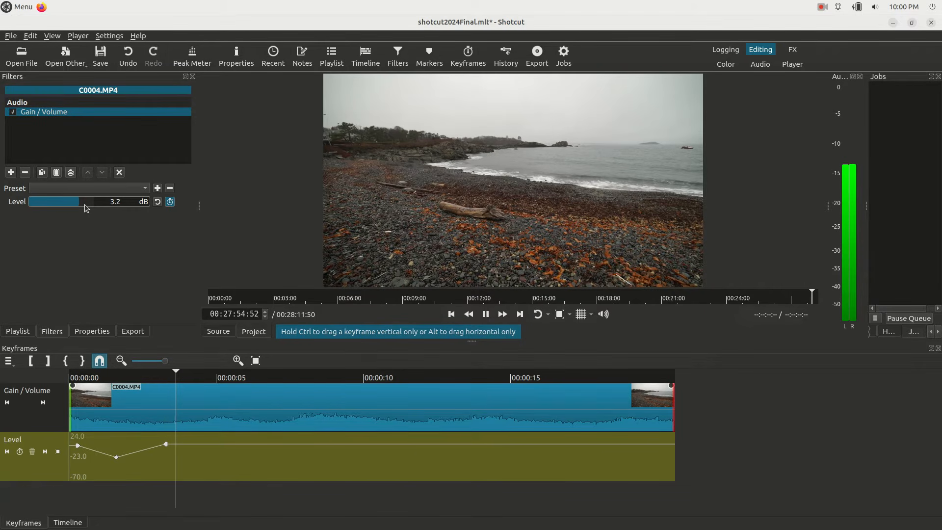
key("space")
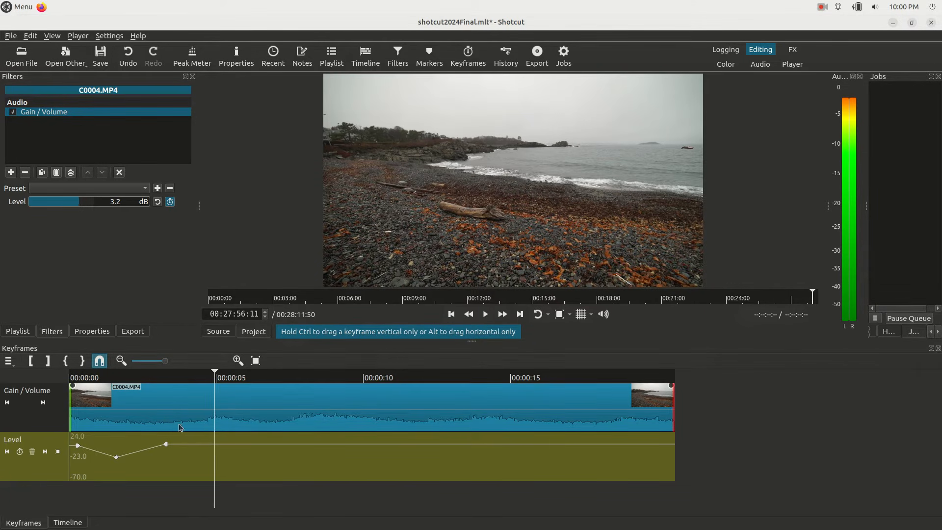
left_click_drag(166, 444, 193, 442)
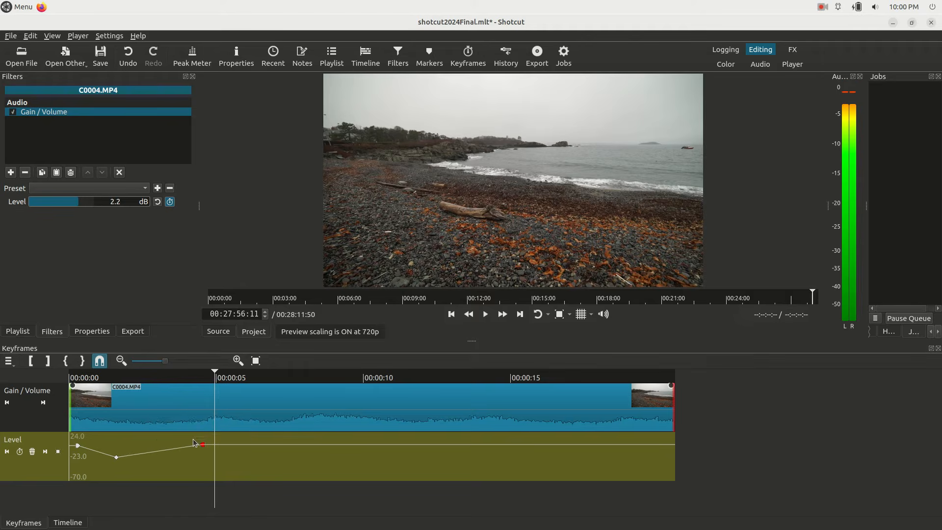
Add a -27.8 dB Level keyframe at 00:27:57:23 and remove it again
key("space")
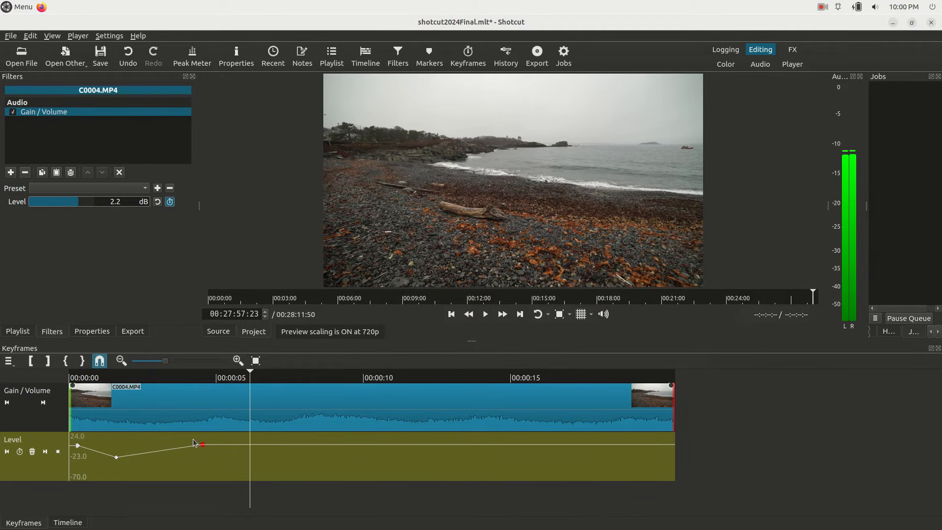
left_click_drag(80, 203, 55, 202)
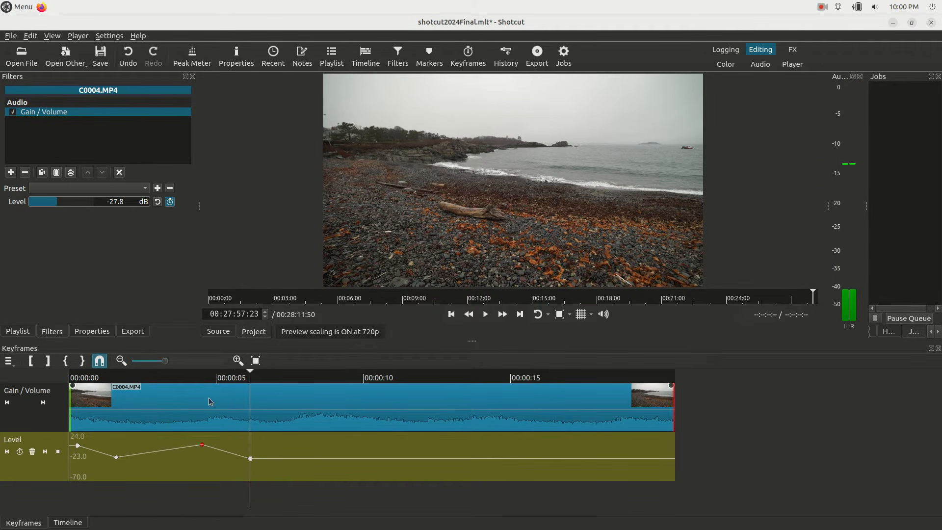
left_click(251, 459)
right_click(252, 462)
left_click(275, 487)
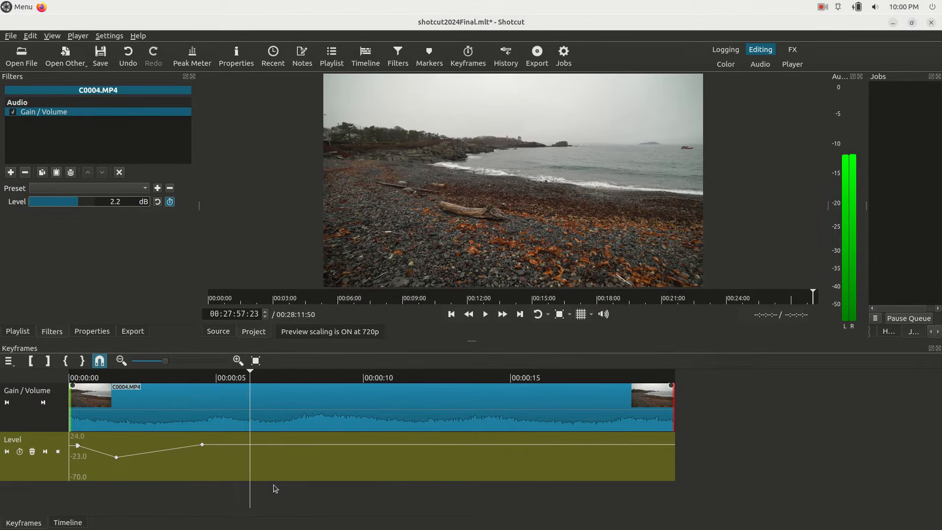
Play the clip from about 4 s, and delete the 2.2 dB and -25.0 dB Level keyframes of Gain / Volume
left_click(188, 379)
key("space")
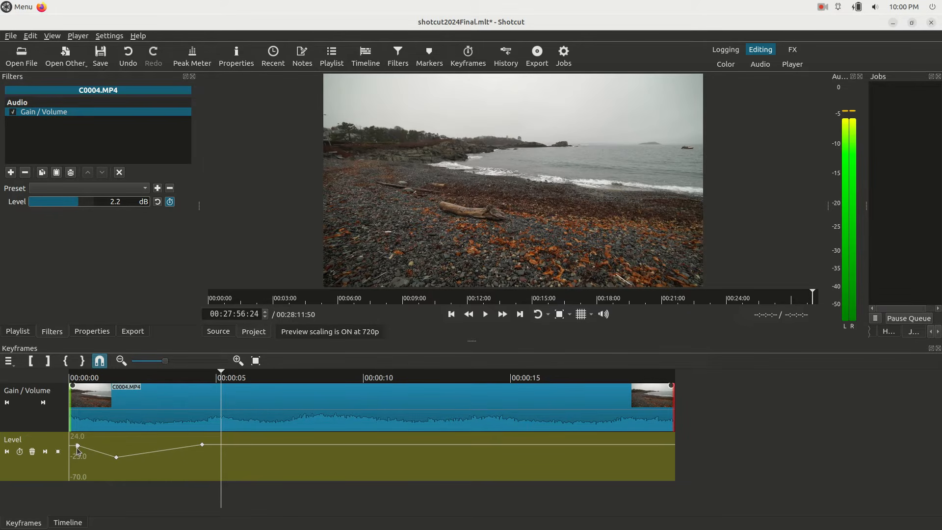
left_click(7, 453)
left_click(32, 452)
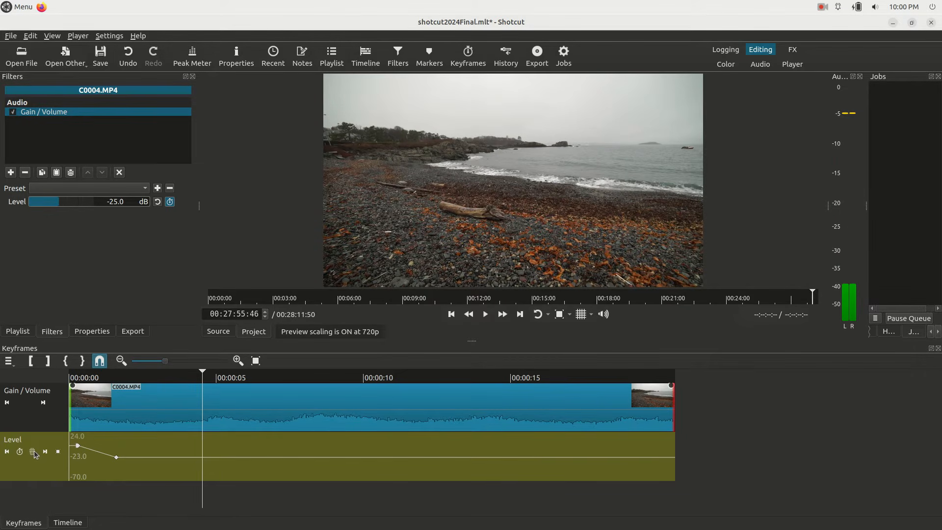
left_click(7, 452)
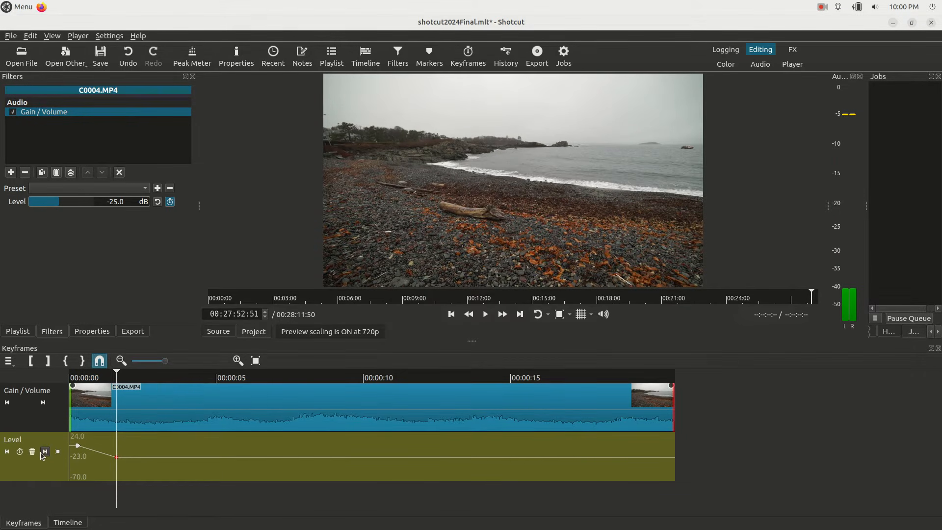
left_click(32, 451)
left_click(7, 452)
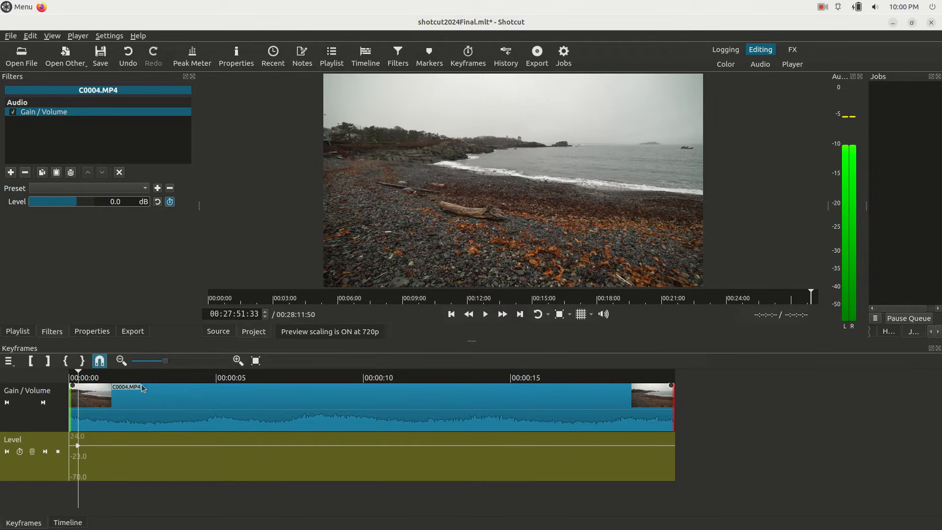
Play C0004.MP4 from about 3 s, disable its Gain / Volume filter, and undo a trial removal of that filter
left_click(157, 376)
key("space")
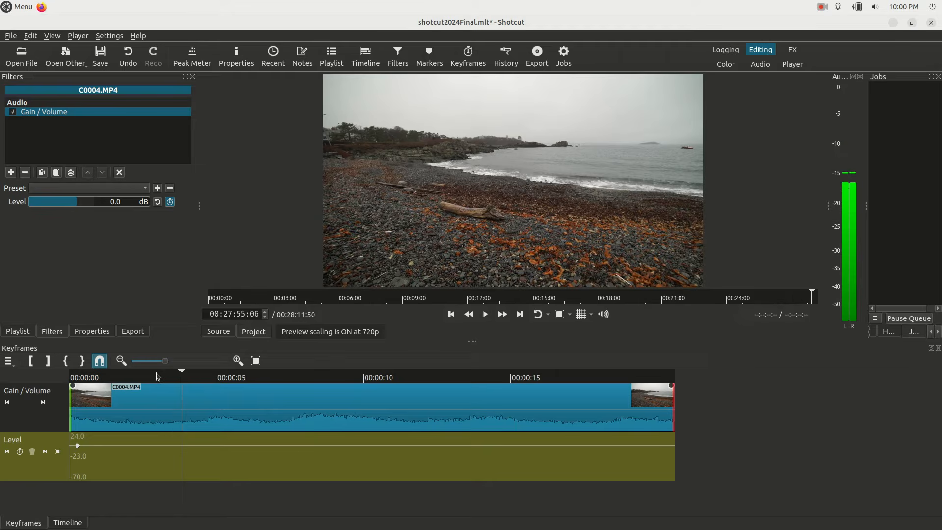
left_click(167, 396)
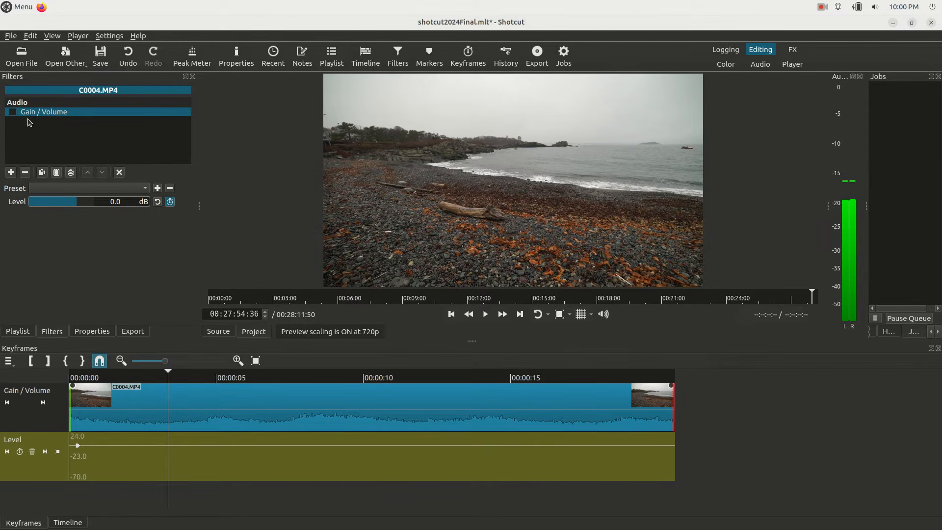
left_click(25, 172)
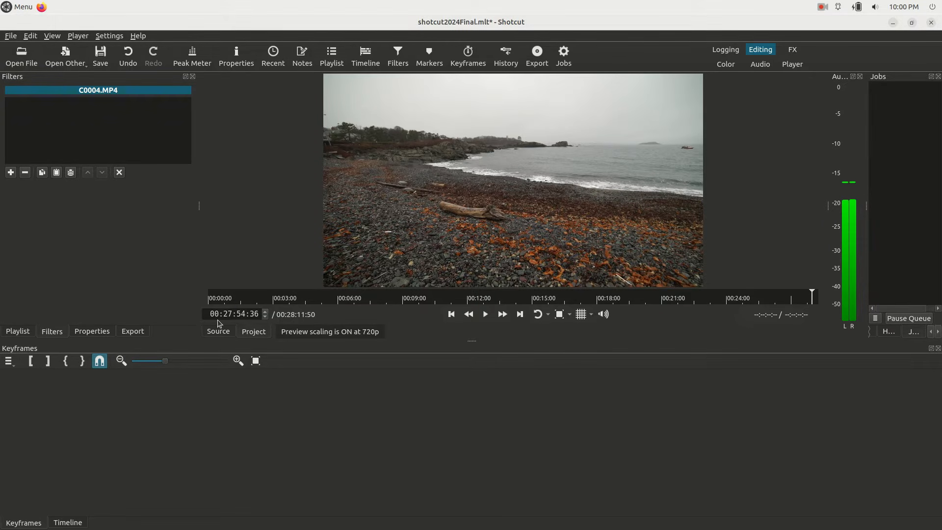
key("ctrl+z")
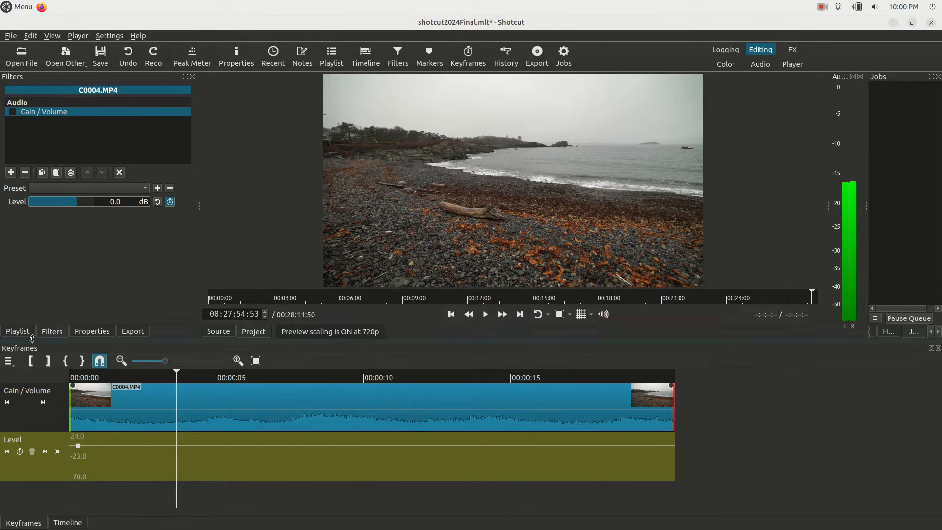
Add the Limiter filter to C0004.MP4 by searching the filters for "lim"
left_click(11, 173)
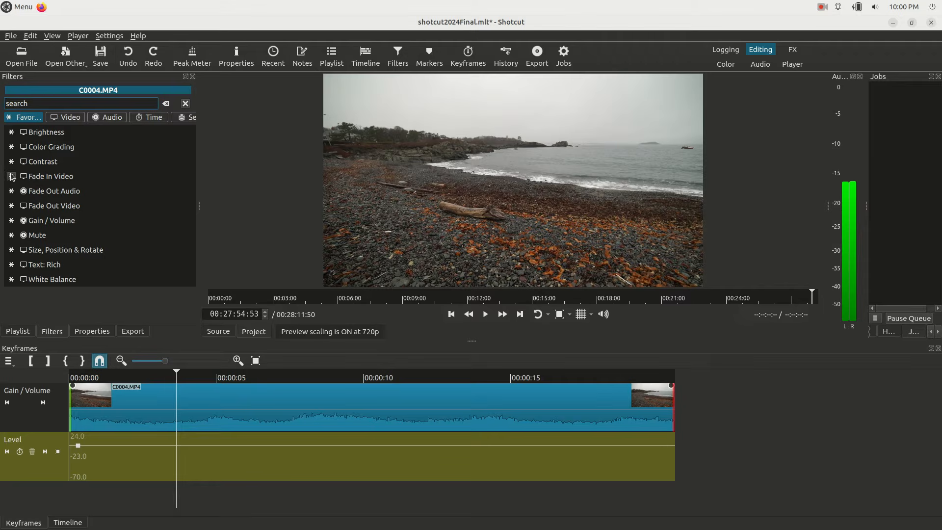
type("lk")
key("BackSpace")
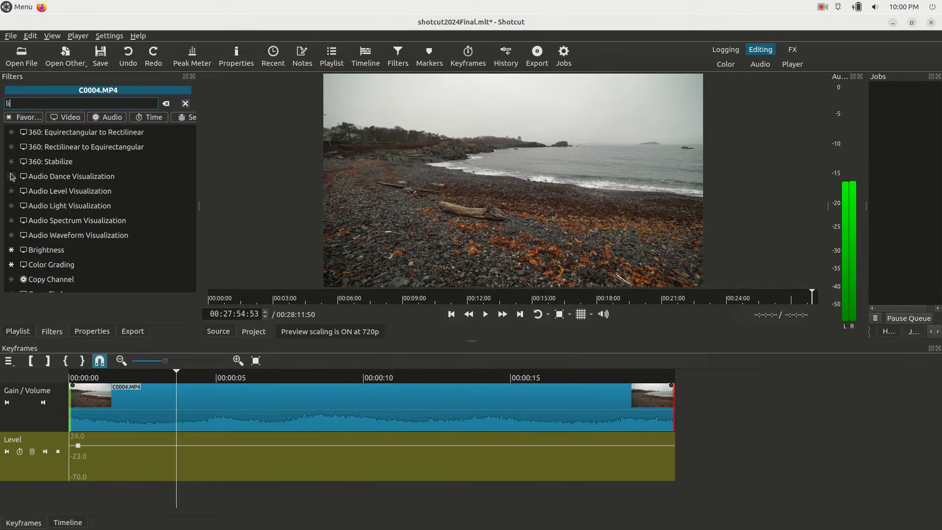
type("lim")
left_click(49, 133)
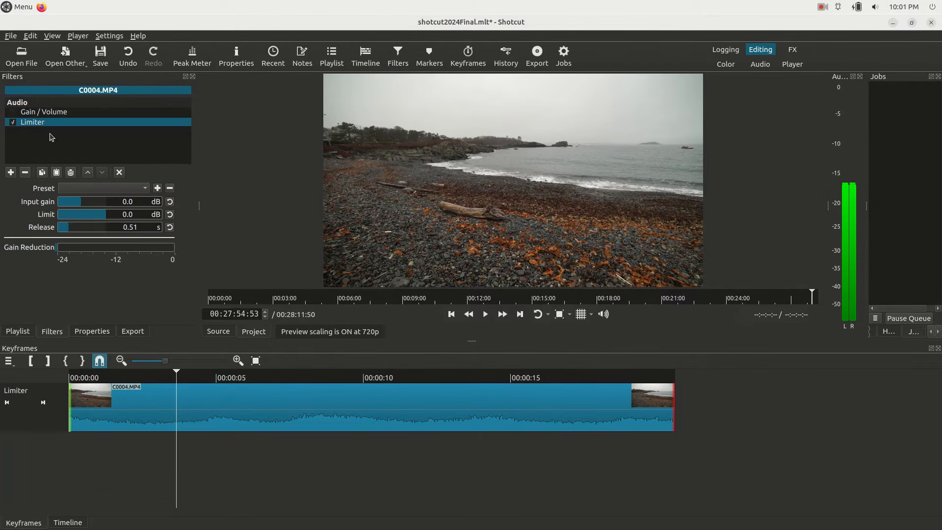
Play C0004.MP4 from about 2.7 s and examine the audio peaks there and around 4.5 s
left_click_drag(162, 376, 148, 374)
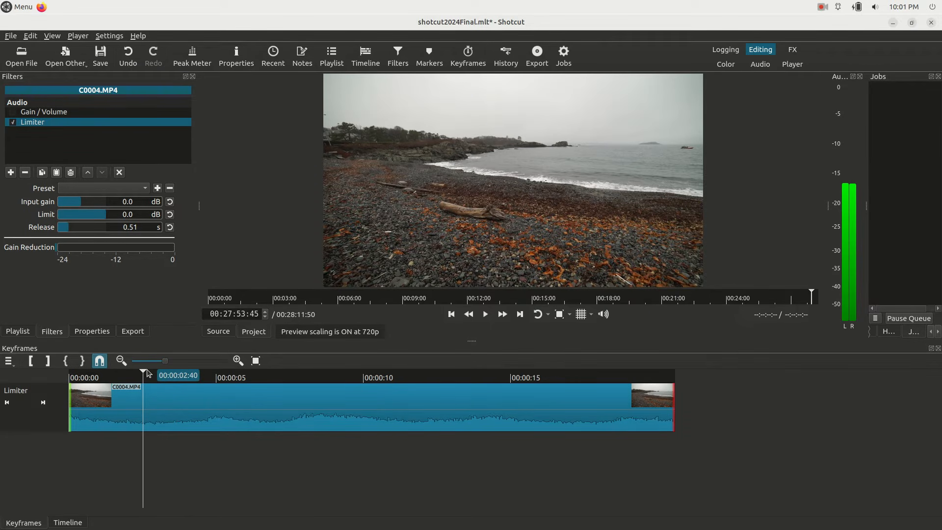
key("space")
key("space")
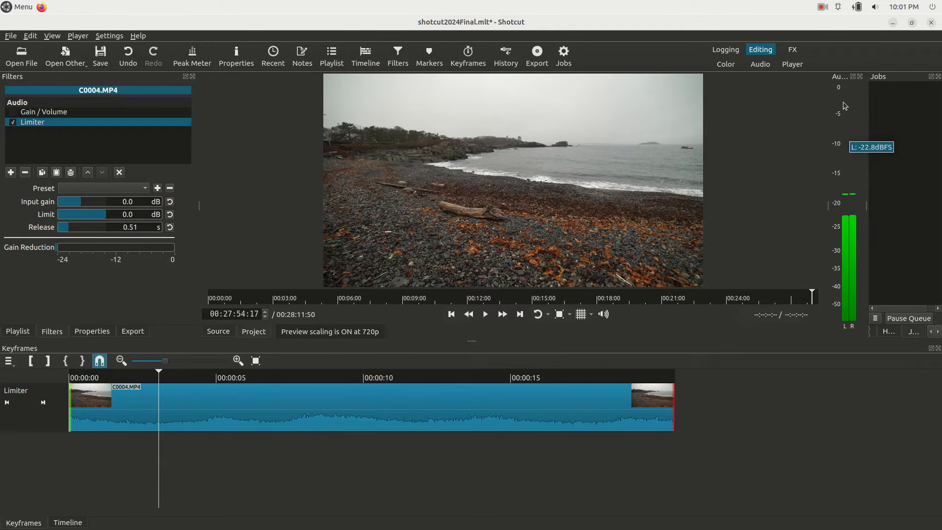
left_click(207, 377)
left_click_drag(207, 376, 199, 377)
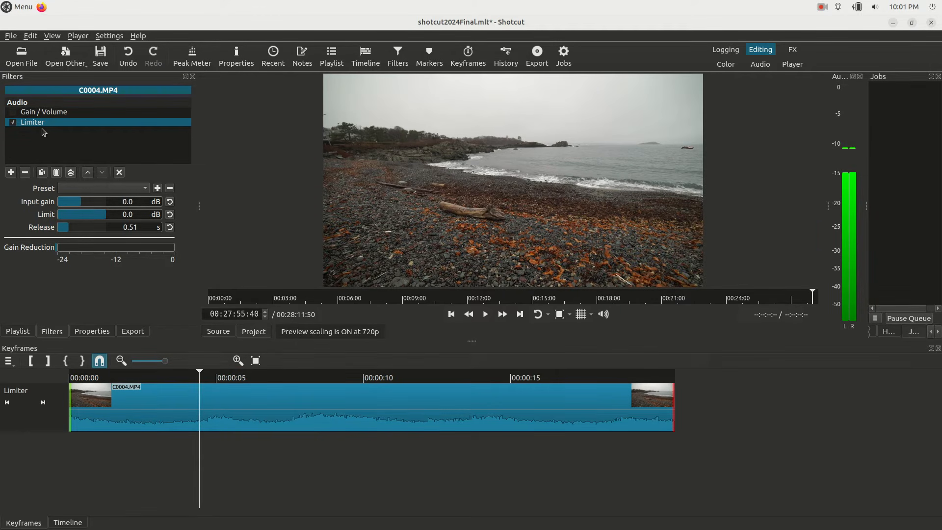
Set the Limiter's Limit to -1.0 dB and Input gain to 8.2 dB, and play the clip from 00:27:53:50
double_click(128, 215)
type("-1")
key("Return")
left_click_drag(81, 200, 92, 202)
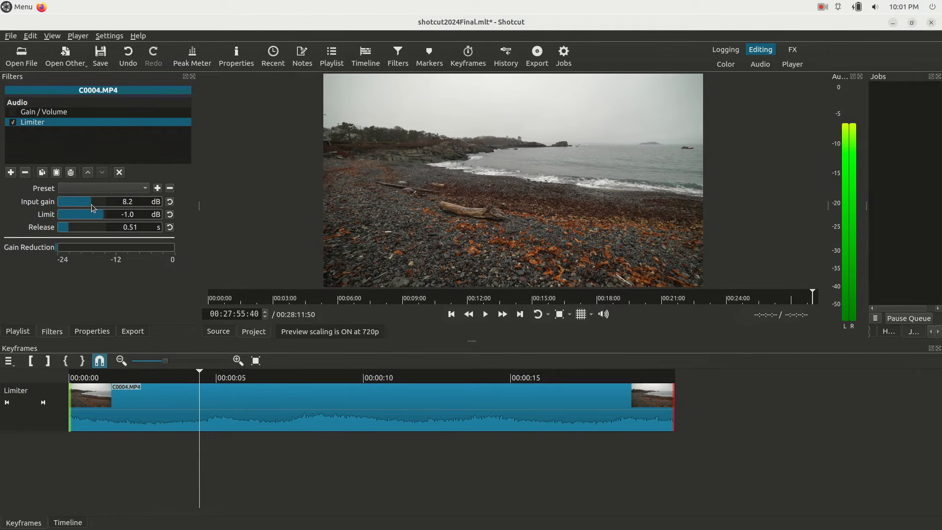
left_click(145, 376)
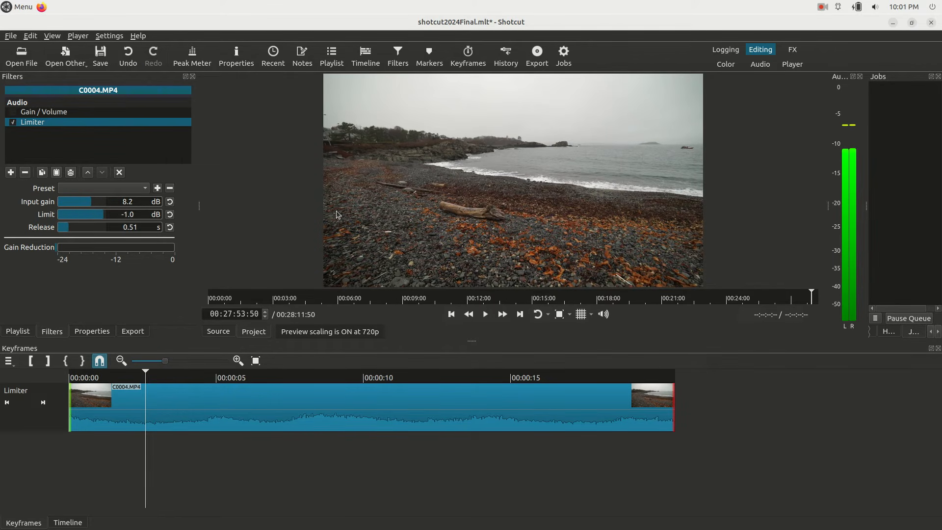
key("space")
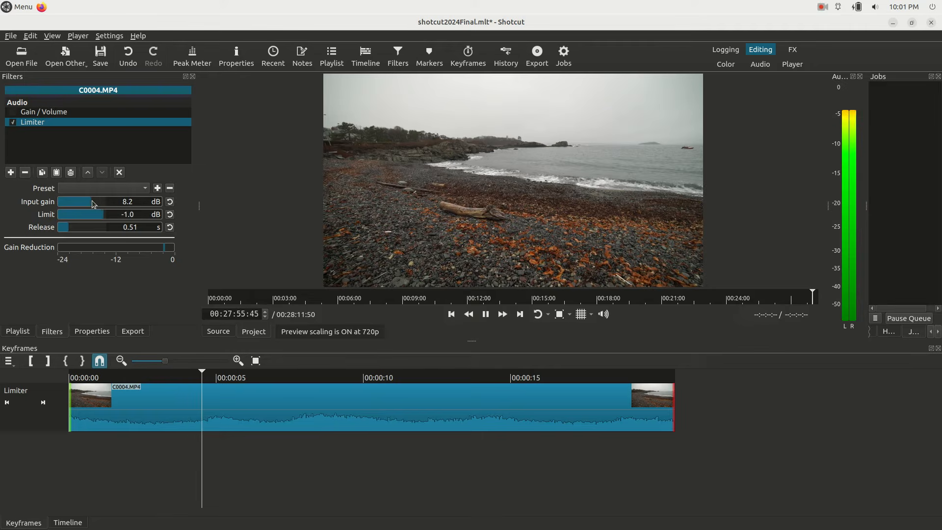
key("space")
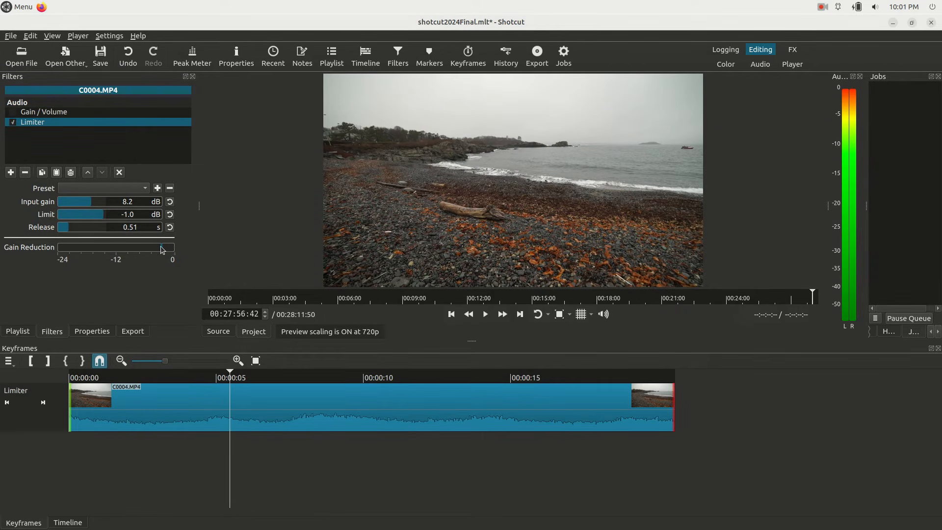
mouse_move(851, 94)
Raise the Limiter's Input gain to 14.5 dB during playback, and check the peak meter and gain reduction in short bursts
key("space")
left_click_drag(92, 202, 96, 203)
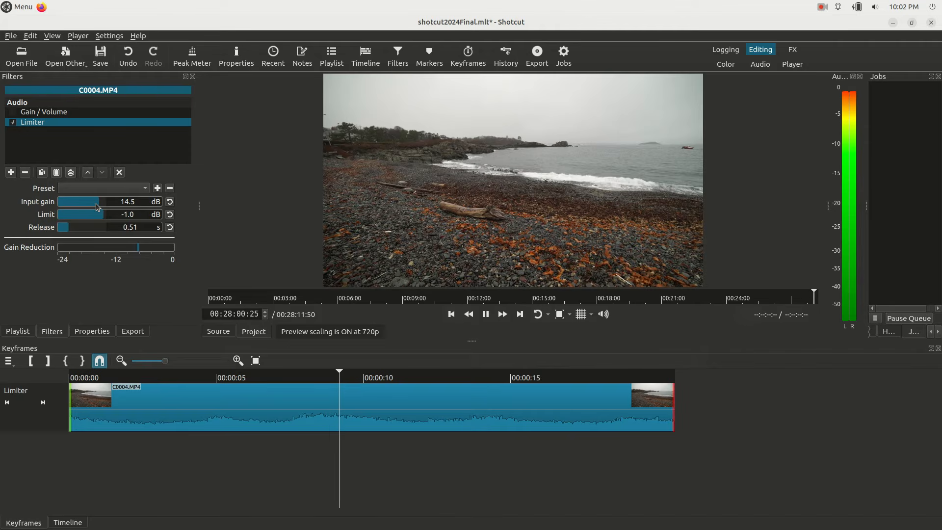
key("space")
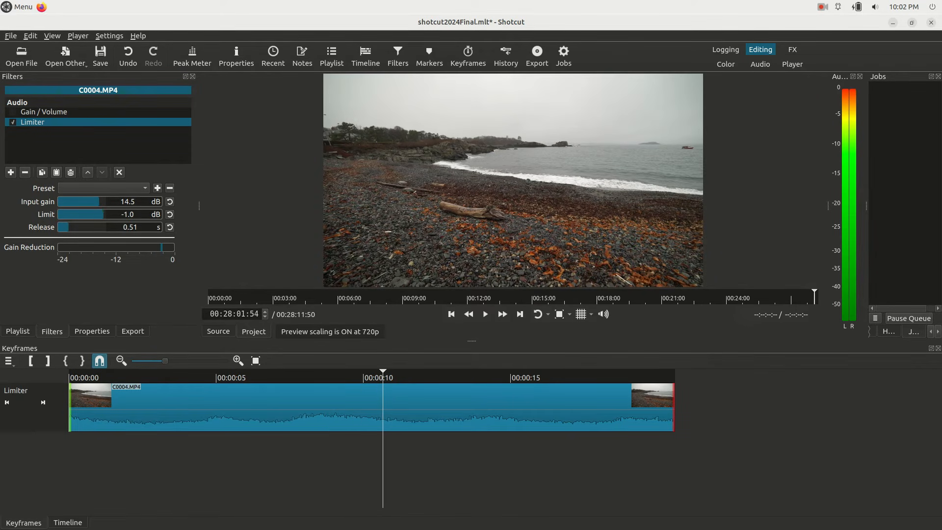
key("space")
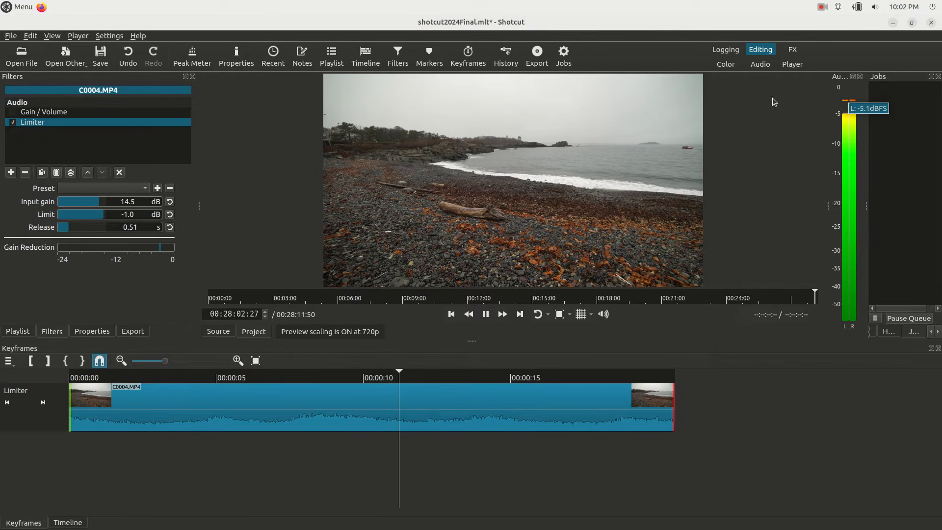
key("space")
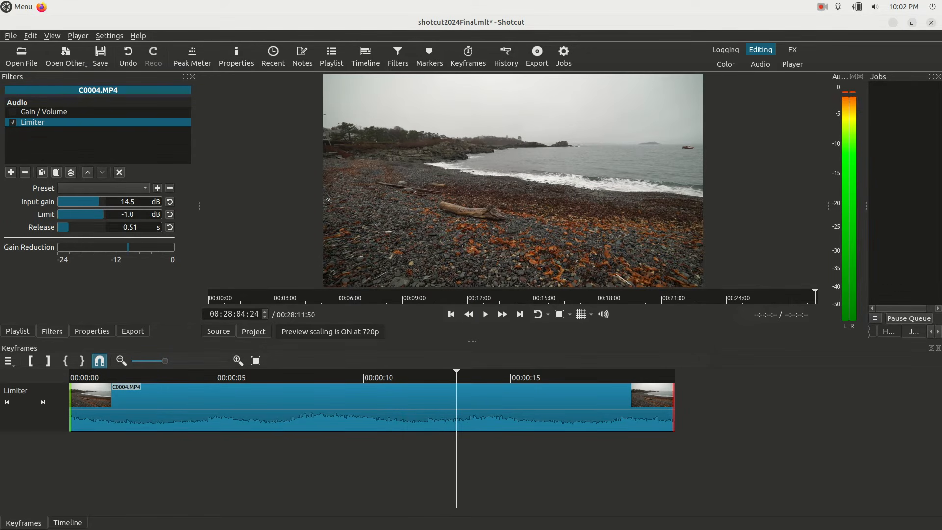
key("space")
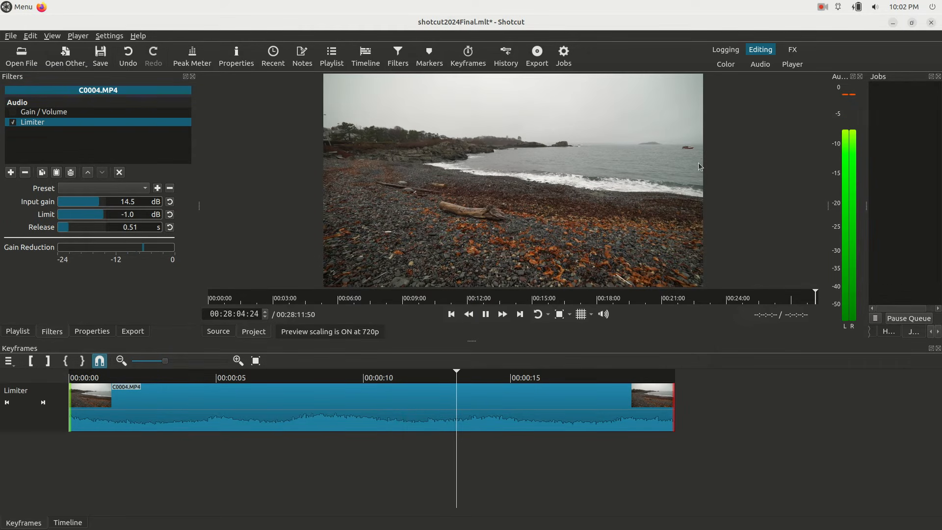
key("space")
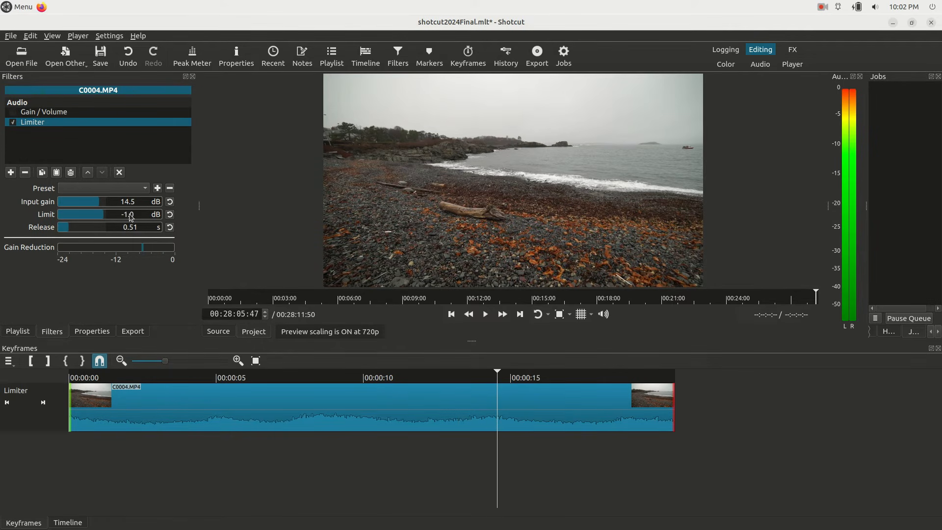
Set the Limiter's Input gain to 11.0 dB during playback, and replay the clip from 00:27:56:11 to check its peaks
key("space")
mouse_move(98, 206)
left_mouse_down()
mouse_move(86, 205)
mouse_move(95, 202)
left_mouse_up()
key("space")
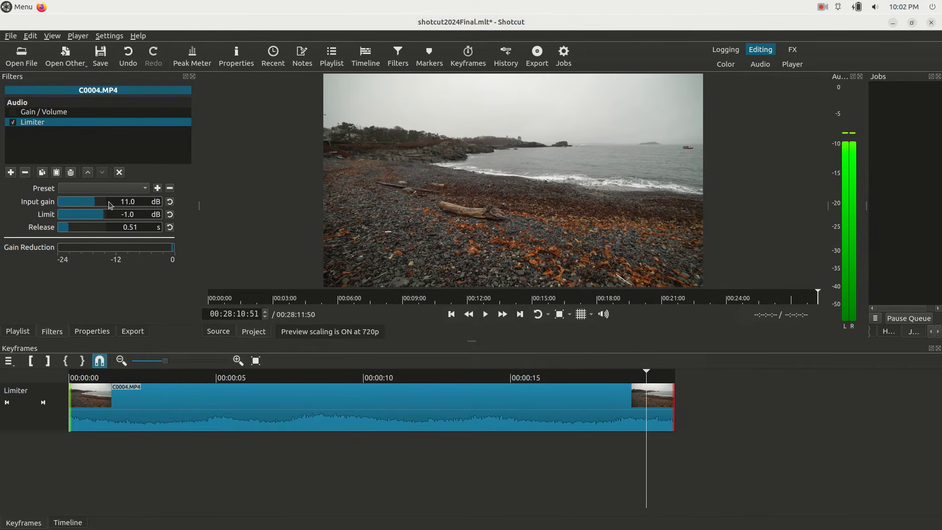
left_click(215, 376)
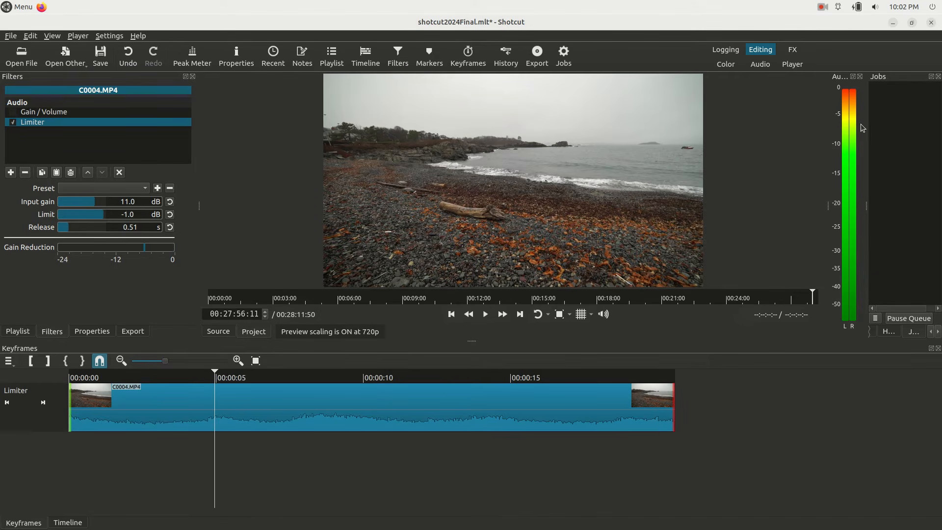
mouse_move(856, 112)
key("space")
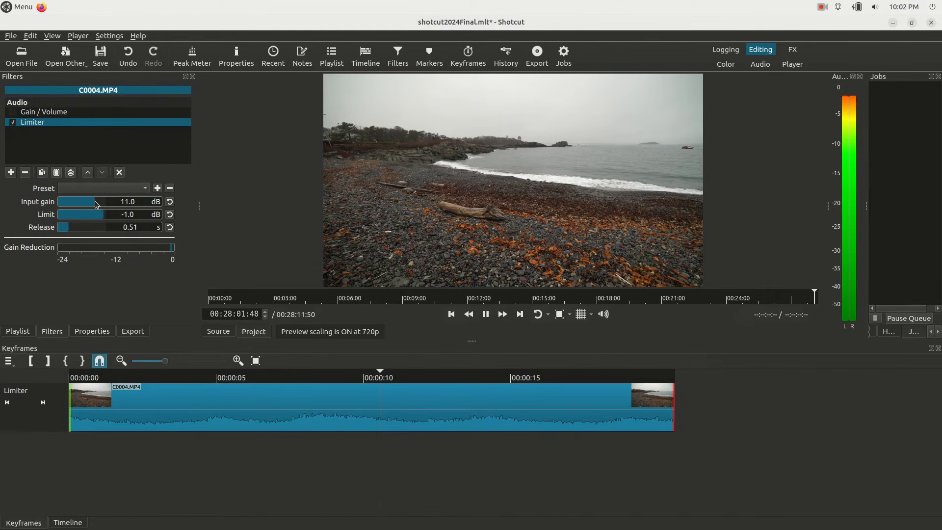
key("space")
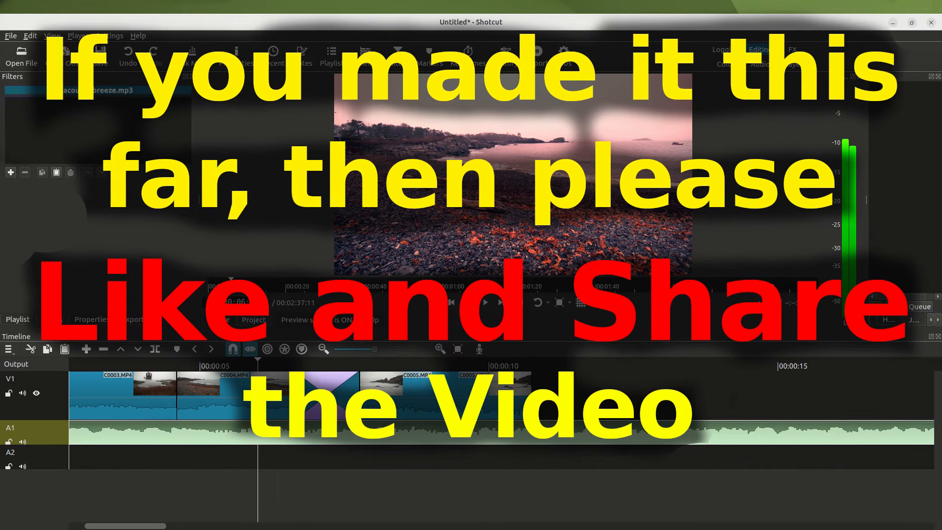
In the untitled project, split acousticbreeze.mp3 on track A1 at 00:00:11:23 and delete the part after the cut
left_click(141, 362)
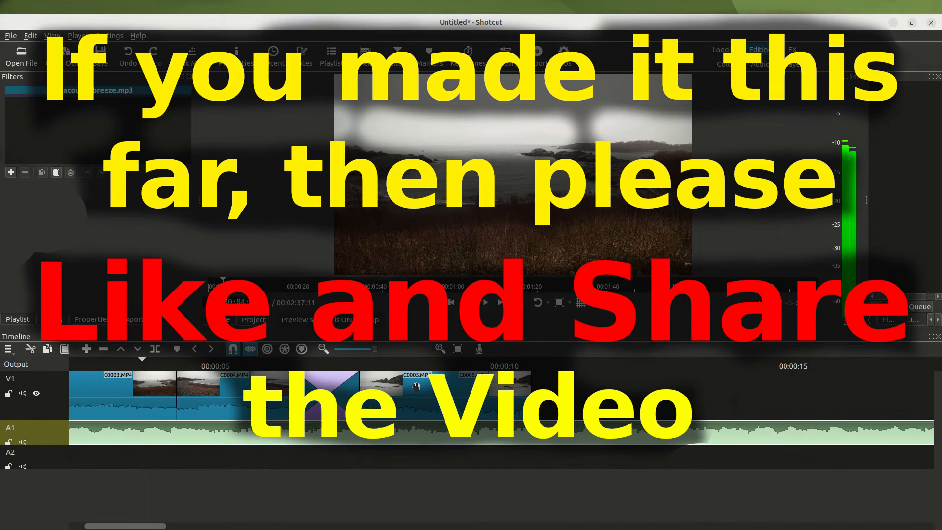
left_click(570, 365)
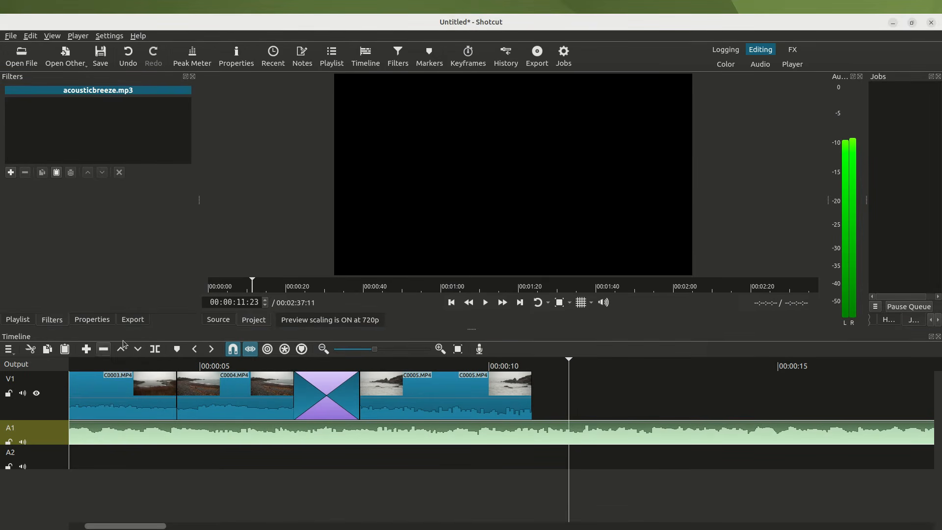
left_click(155, 349)
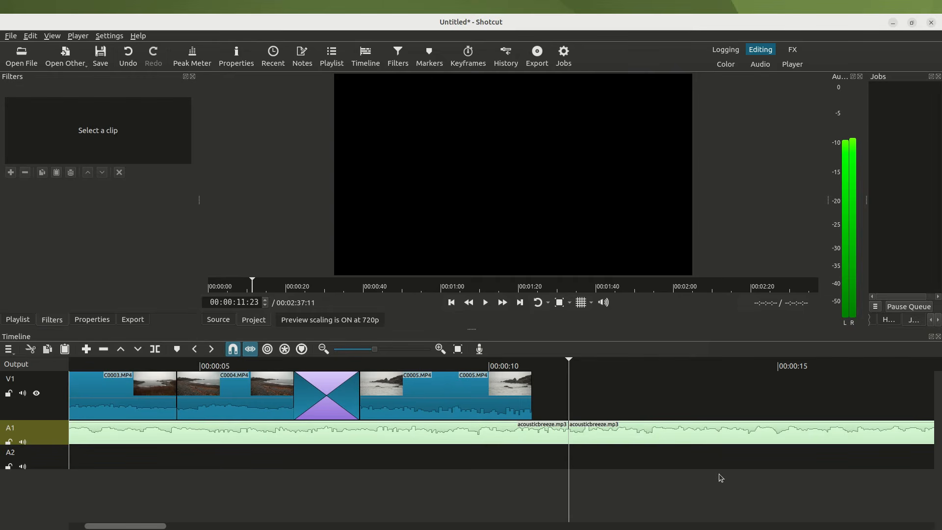
left_click(652, 432)
key("Delete")
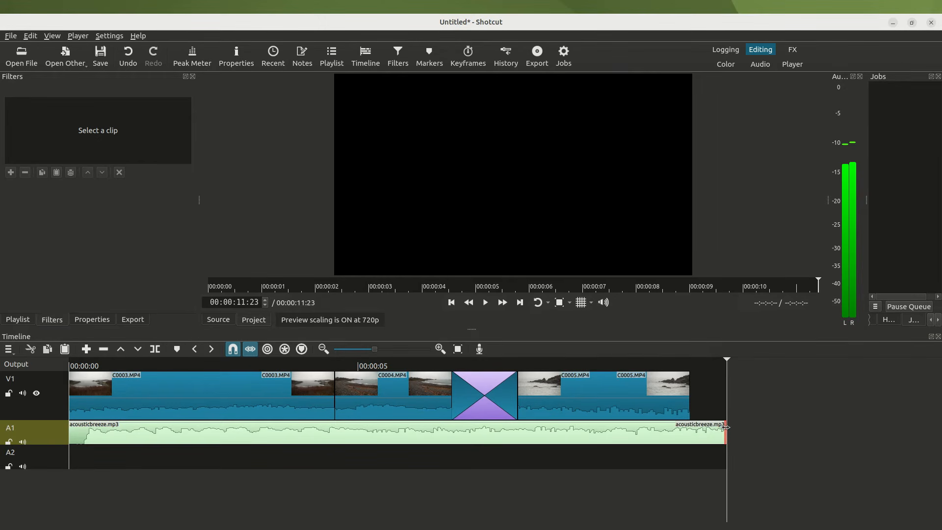
Trim the end of acousticbreeze.mp3 to align with the end of the last C0005.MP4 clip
left_click_drag(725, 431, 636, 438)
left_click(688, 363)
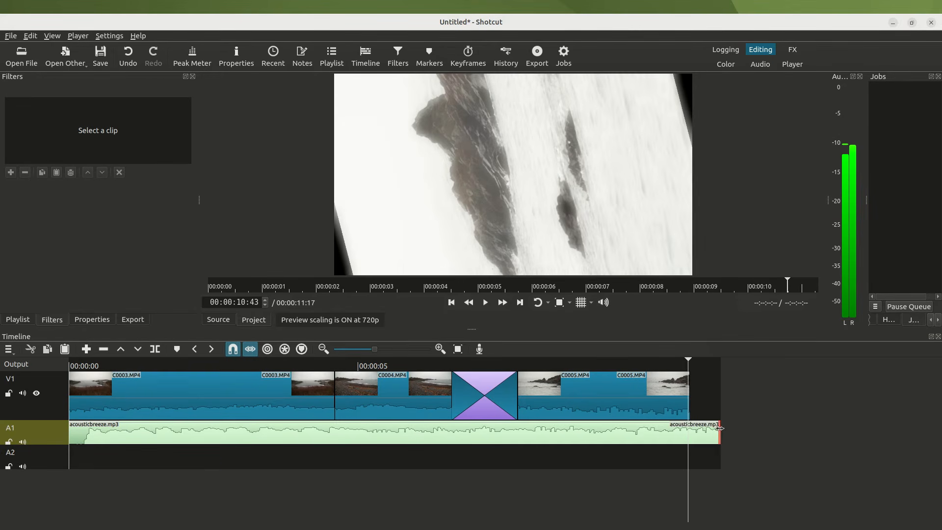
left_click_drag(718, 425, 686, 427)
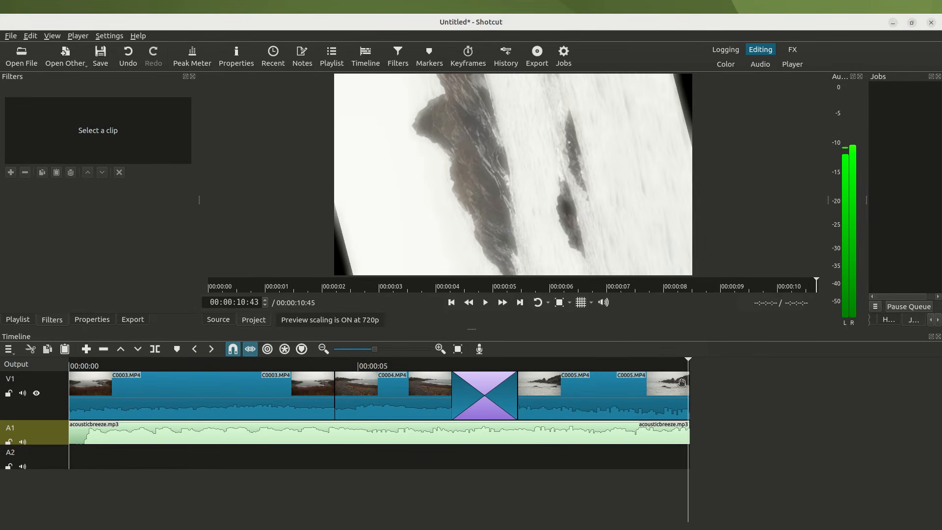
left_click(668, 363)
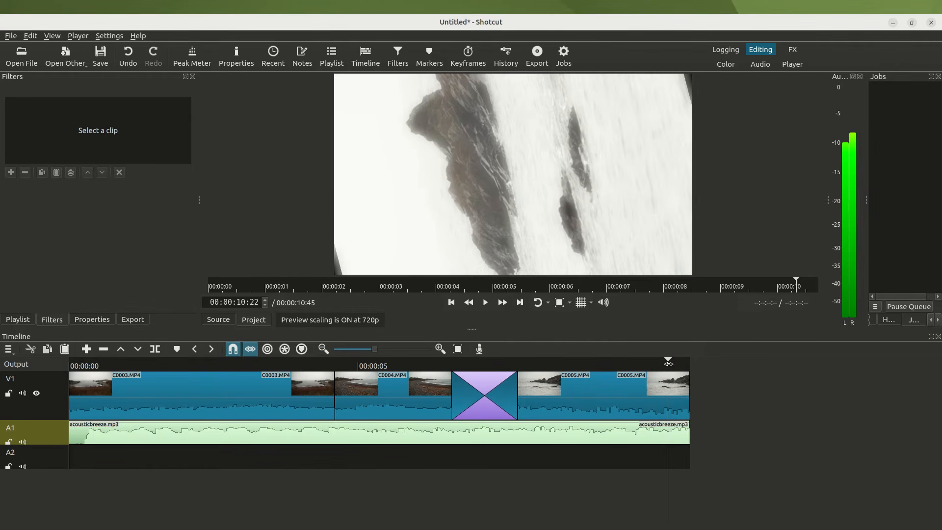
Try a combined video and audio fade-out at the end of the last C0005.MP4 clip, play it back, and remove it
left_click(675, 398)
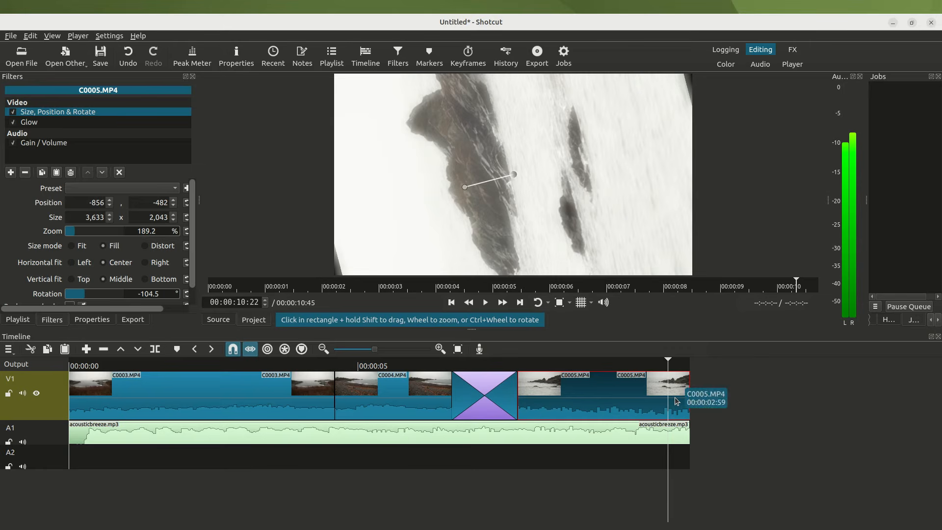
left_click(192, 403)
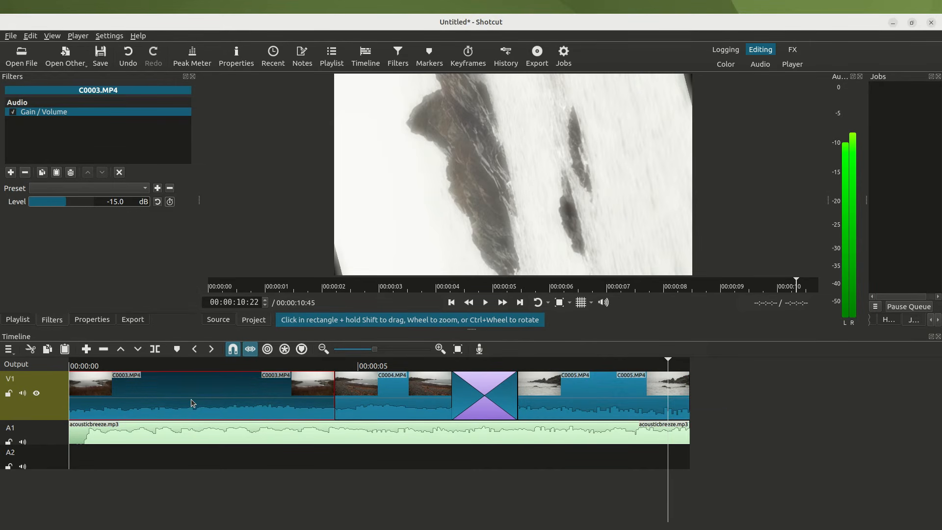
left_click(683, 398)
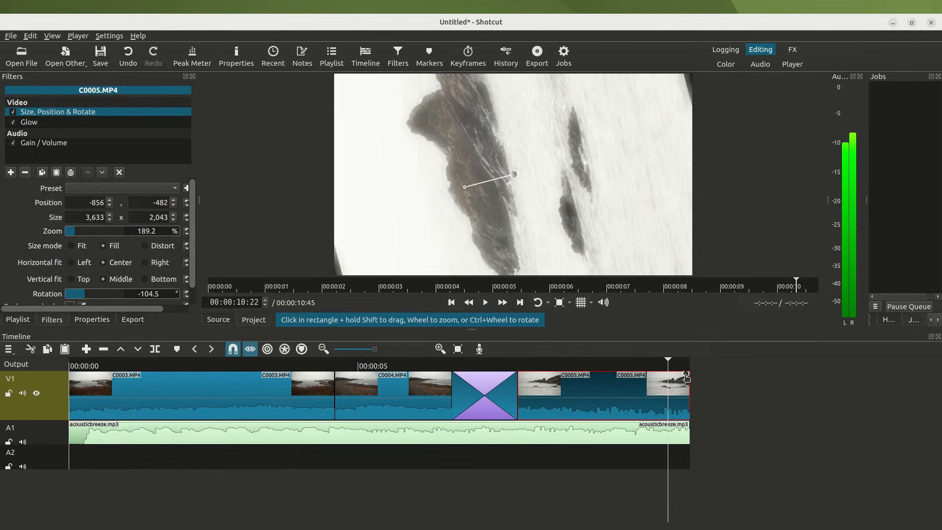
left_click_drag(686, 377, 644, 385)
left_click(646, 361)
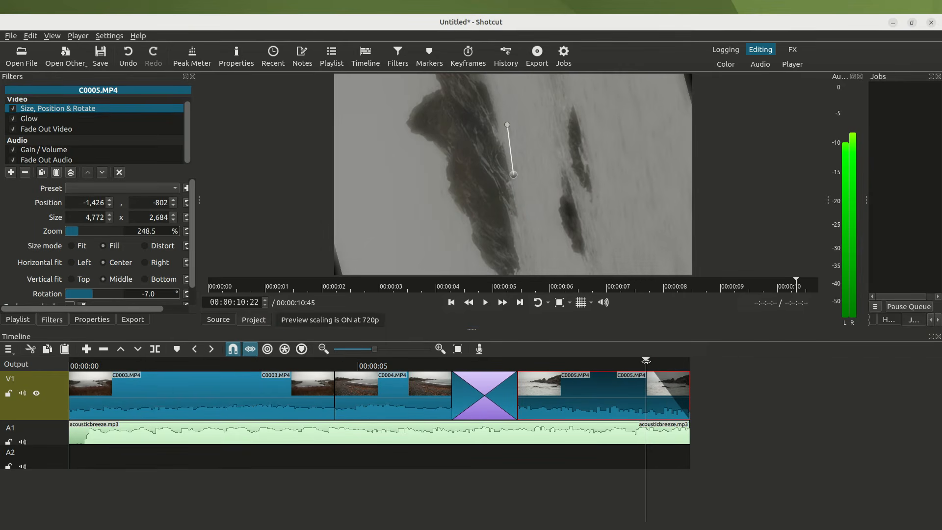
key("space")
key("space")
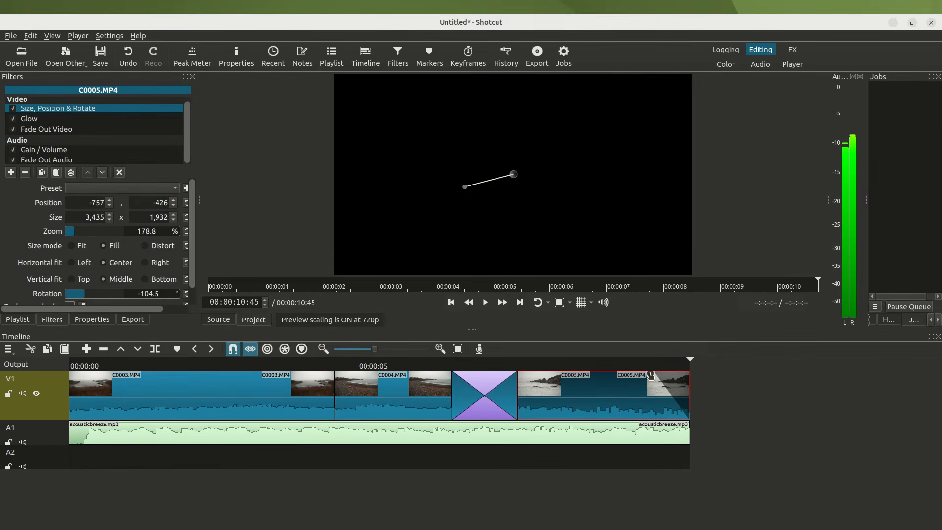
left_click_drag(658, 370, 715, 371)
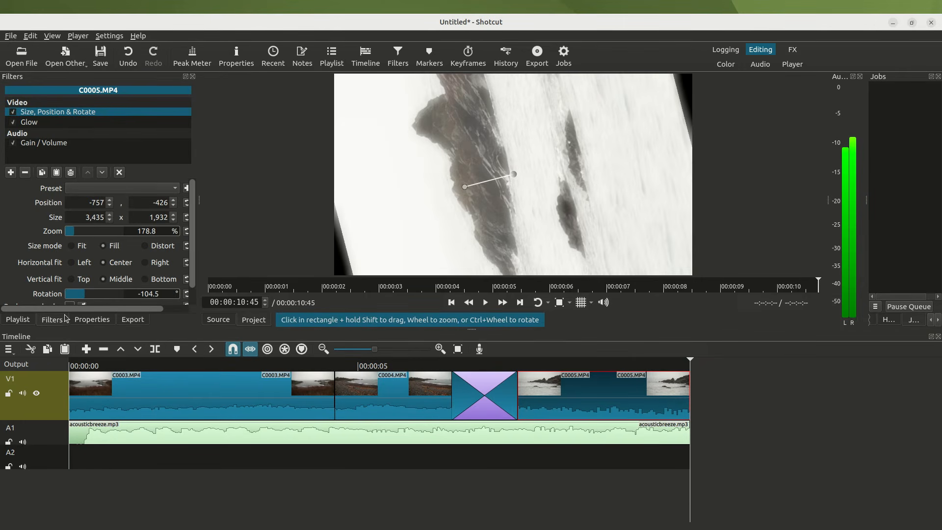
Add a one-second Fade Out Video filter to the last C0005.MP4 clip and play back its ending
left_click(11, 173)
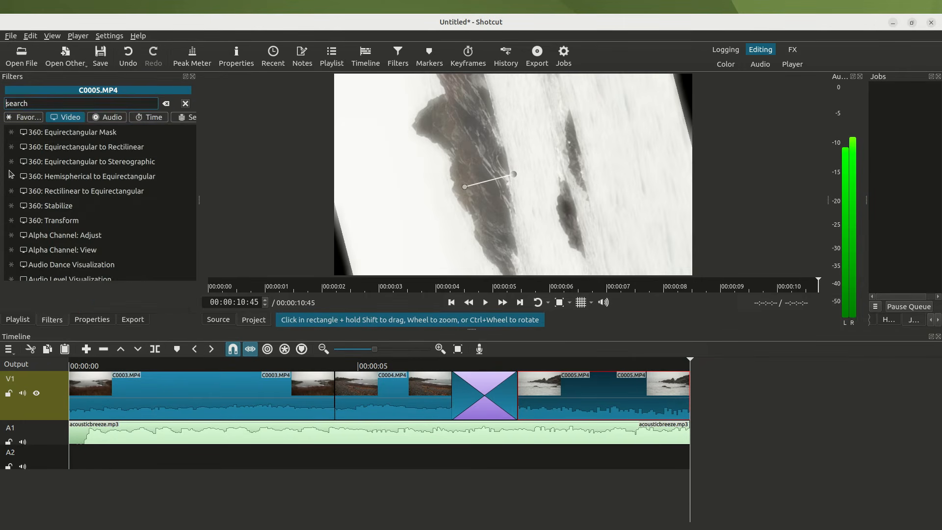
type("fade")
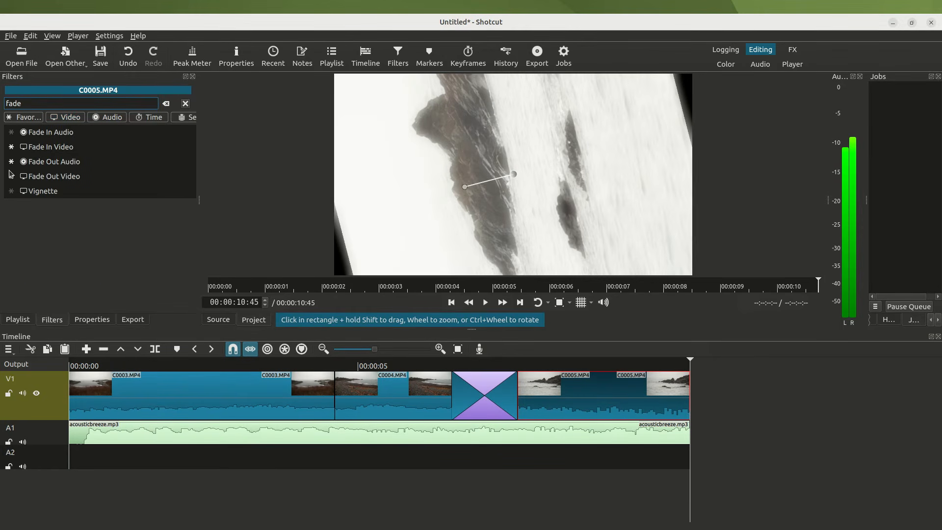
left_click(60, 177)
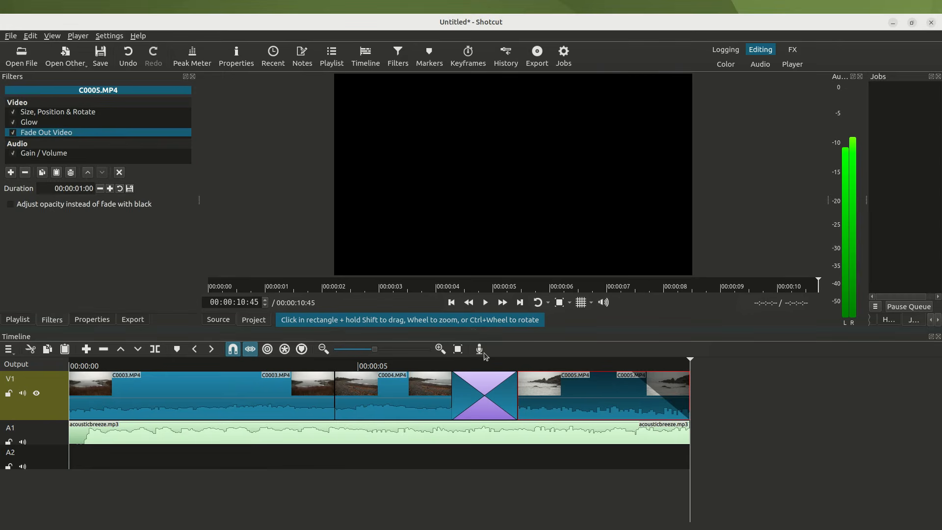
left_click(626, 365)
key("space")
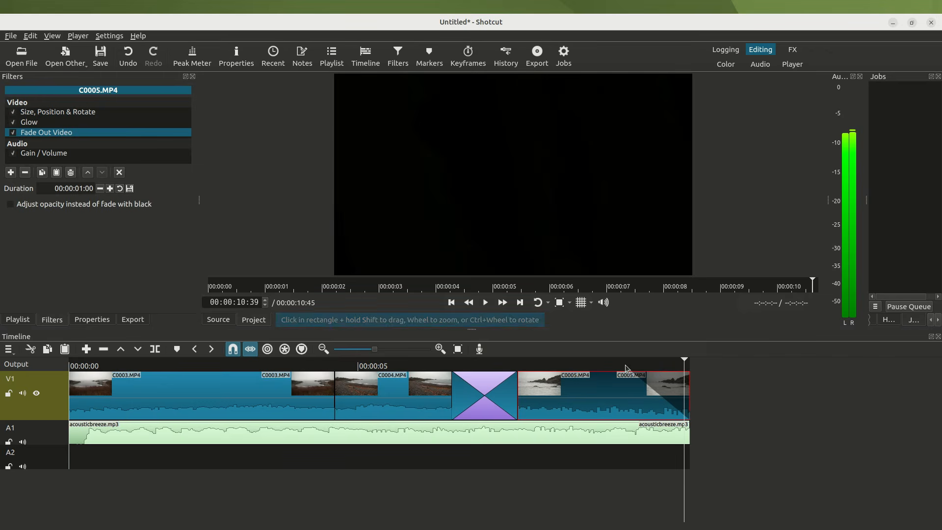
Add a 00:00:00:37 video and audio fade-in to the start of C0003.MP4 and play it from the beginning
left_click(206, 395)
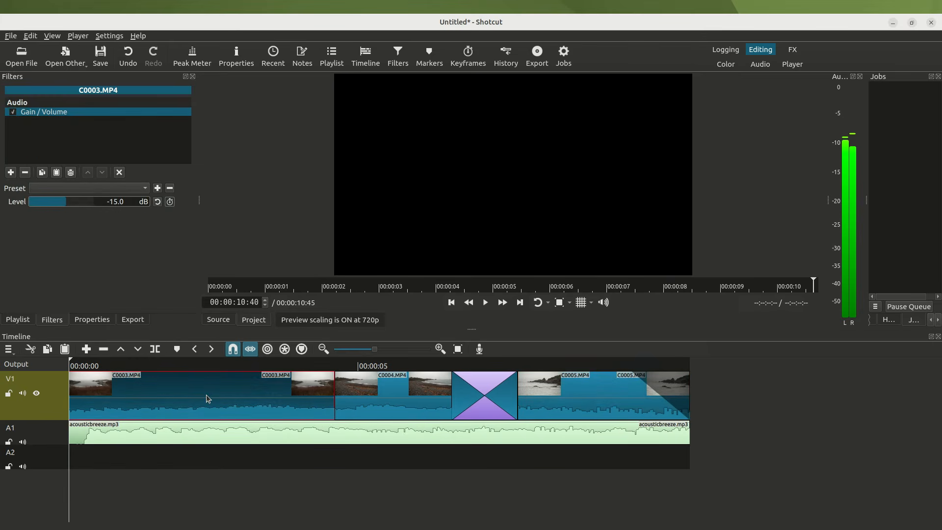
key("Home")
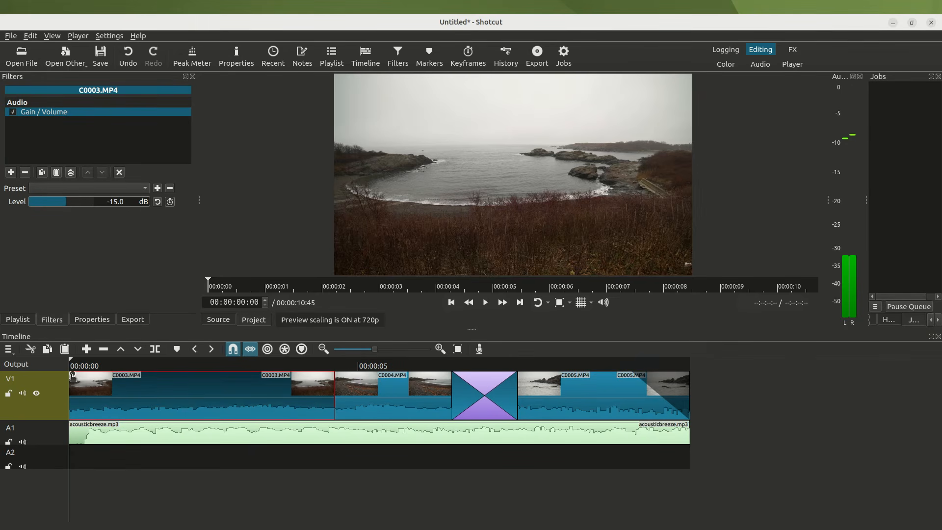
left_click_drag(72, 375, 118, 381)
key("space")
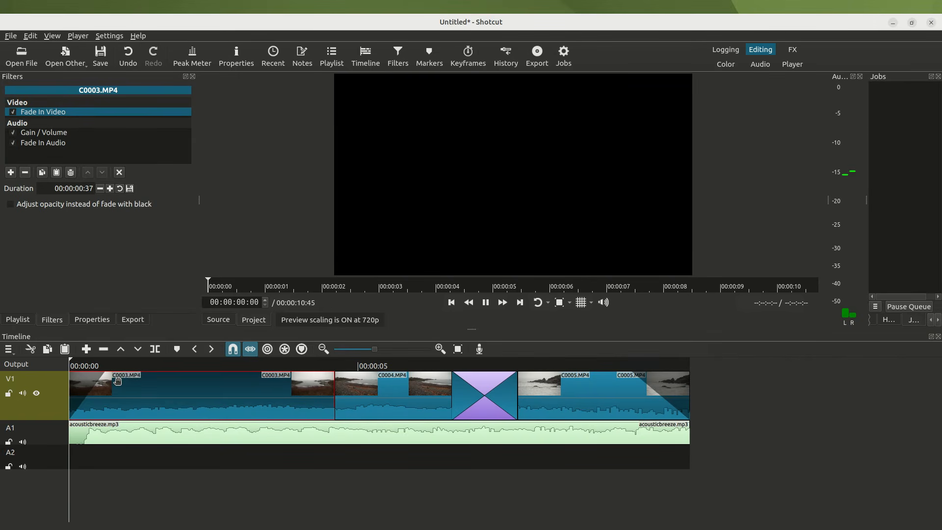
key("space")
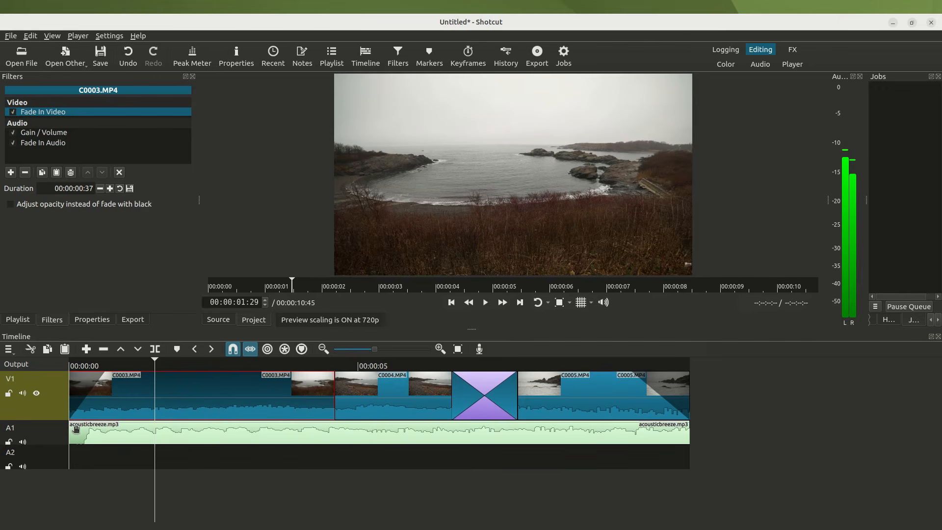
Add short audio fades to the start and end of acousticbreeze.mp3 on track A1 and preview the ending
mouse_move(72, 425)
left_mouse_down()
mouse_move(126, 426)
mouse_move(88, 426)
left_mouse_up()
left_click_drag(686, 424, 638, 425)
left_click(626, 363)
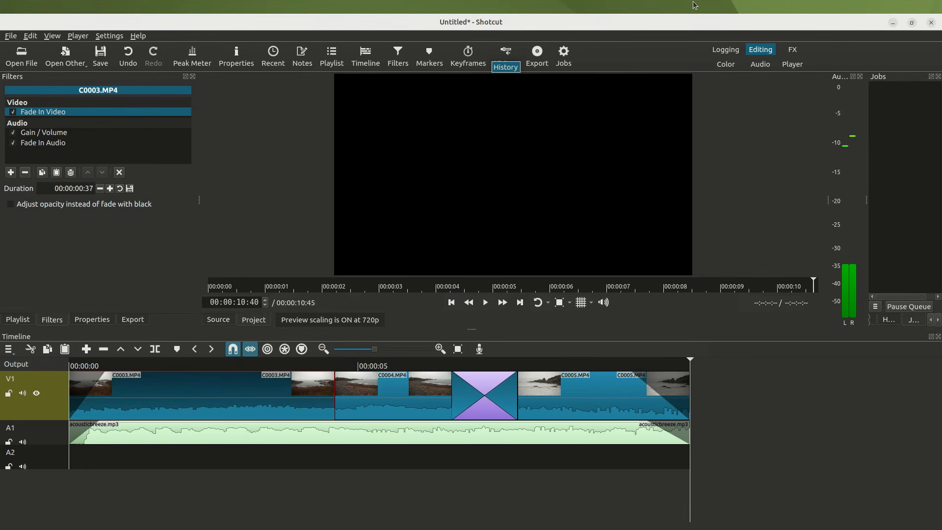
Choose the YouTube export preset and show its advanced export settings
left_click(538, 55)
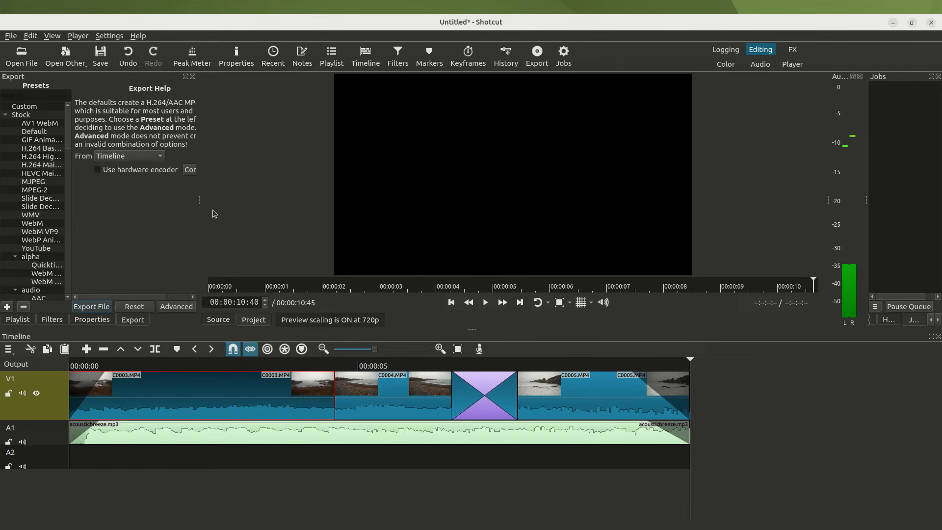
left_click(35, 248)
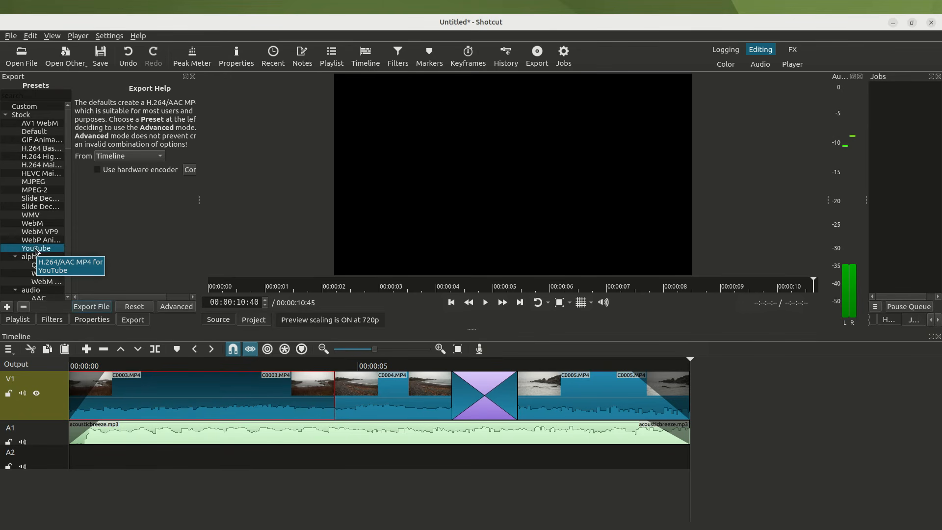
left_click(170, 307)
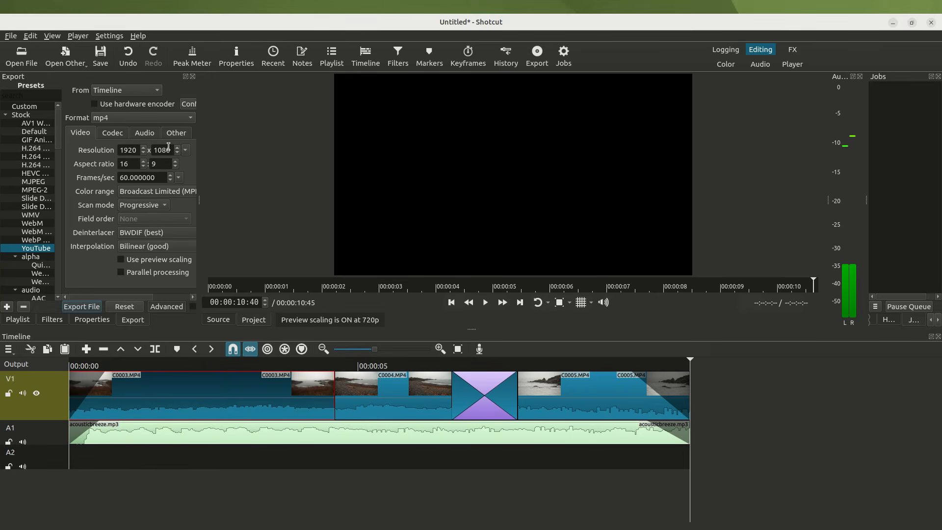
Review the project's Video Mode options and the export's deinterlacer, interpolation and parallel processing settings
left_click(106, 38)
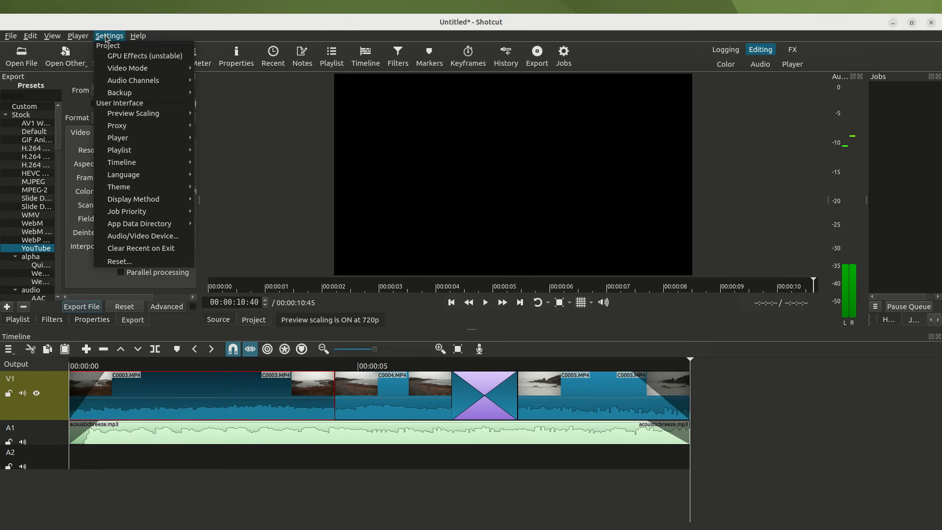
mouse_move(147, 68)
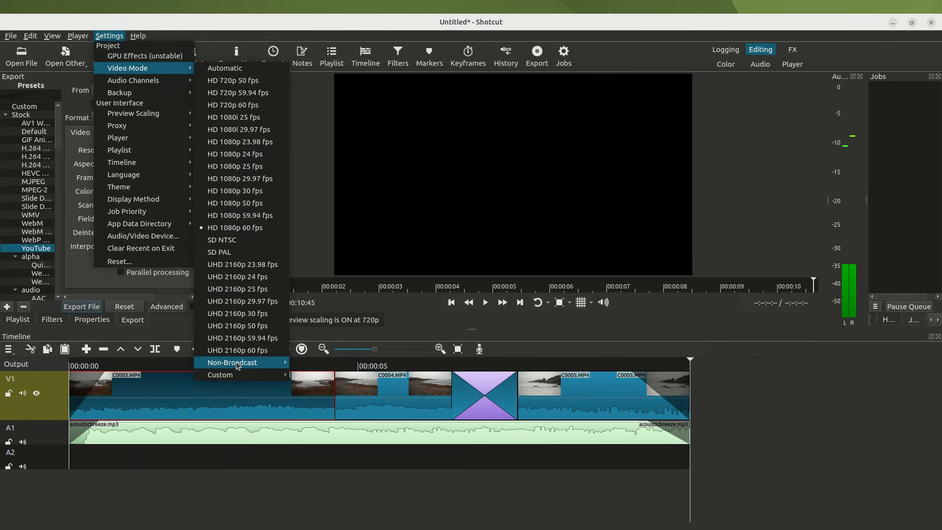
left_click(111, 36)
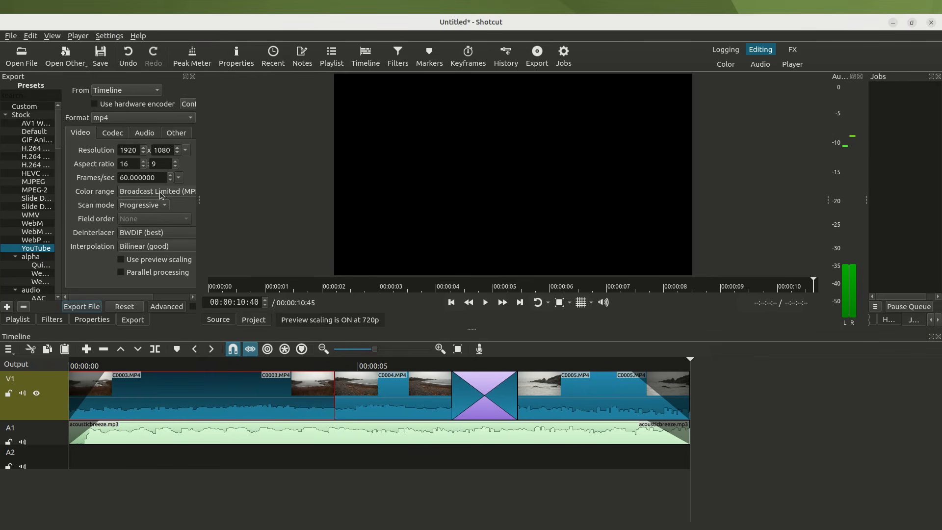
left_click(149, 234)
left_click(148, 234)
left_click(150, 247)
left_click(149, 273)
Adjust the Quality percentage of the libx264 video codec for the export
left_click(120, 138)
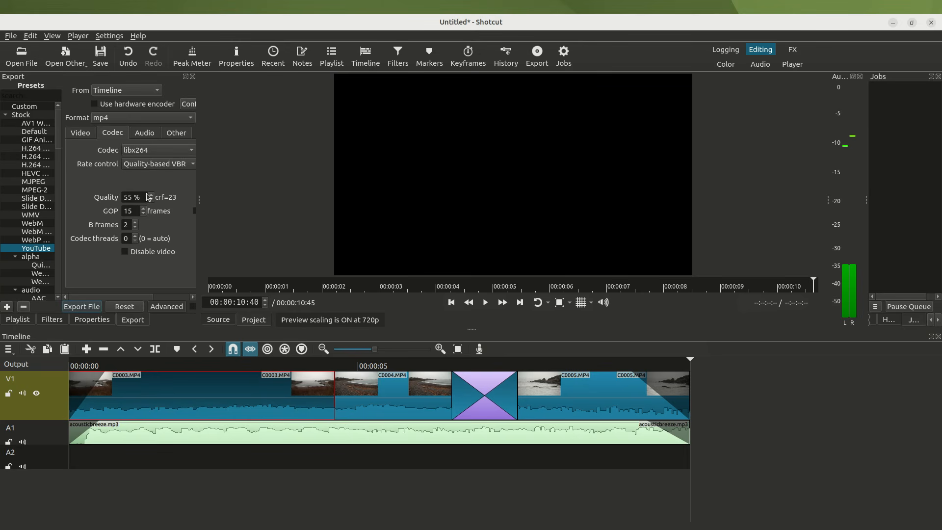
scroll(152, 197, "up", 3)
scroll(152, 197, "up", 4)
scroll(151, 197, "up", 3)
scroll(152, 196, "up", 10)
scroll(152, 197, "up", 3)
left_click(151, 200)
left_click(151, 200)
Review the export's available audio bitrates without changing them, and open the export file destination dialog and cancel it
left_click(146, 136)
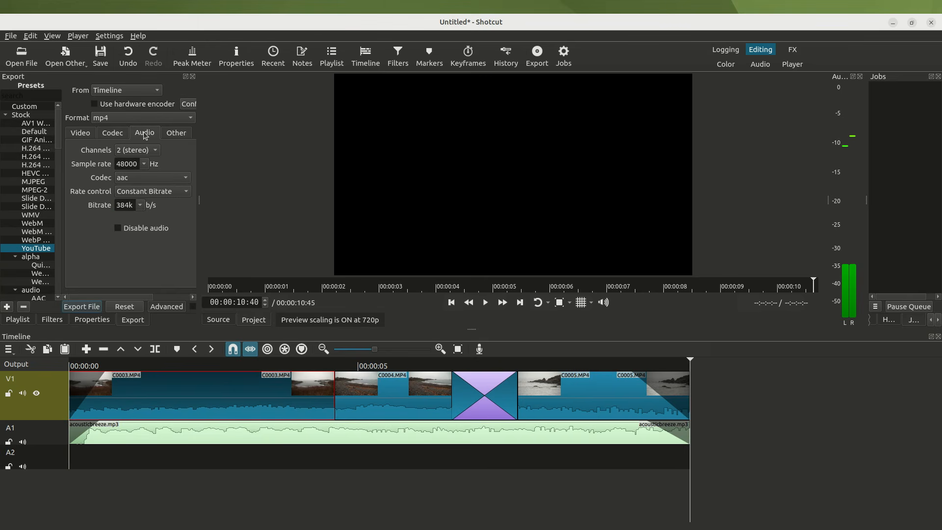
left_click(141, 208)
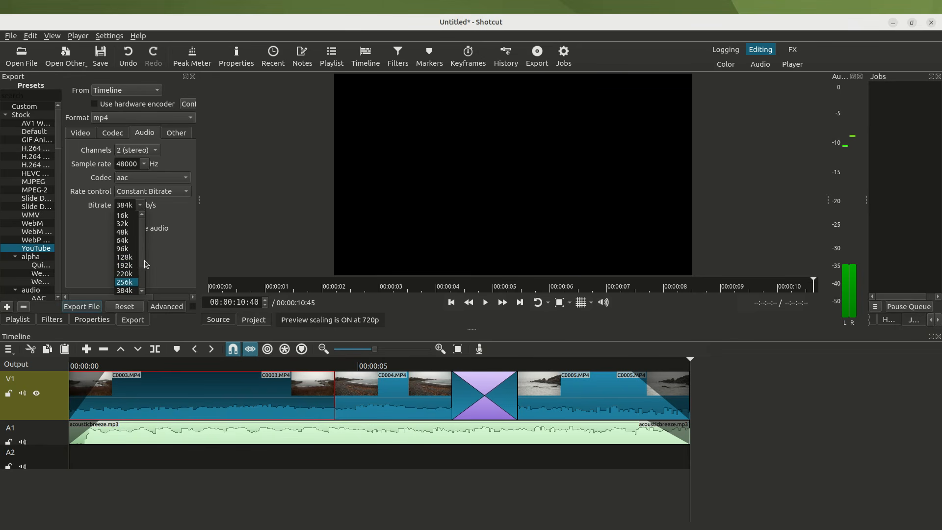
left_click(189, 264)
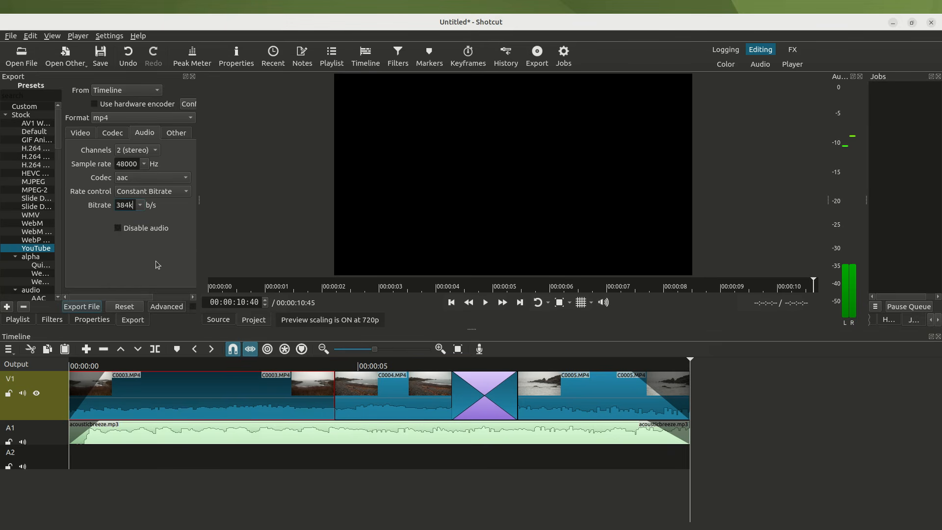
left_click(86, 309)
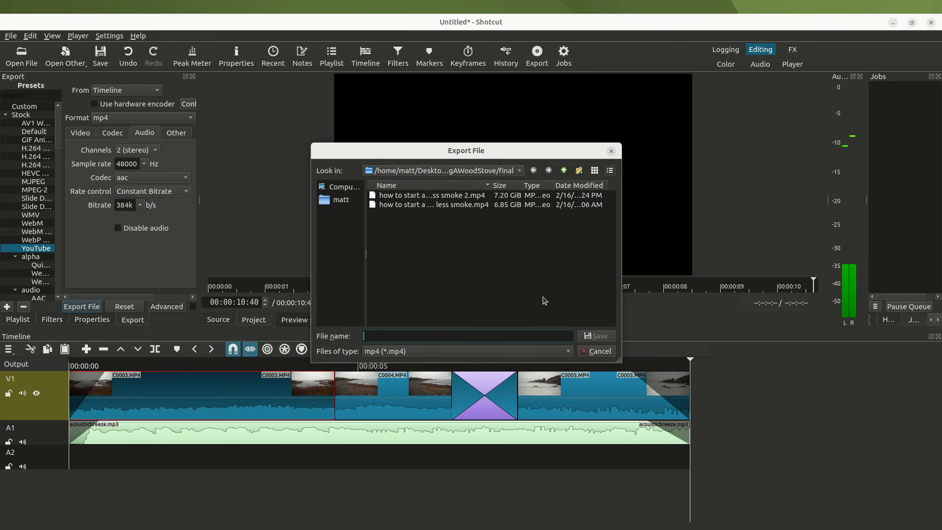
left_click(595, 352)
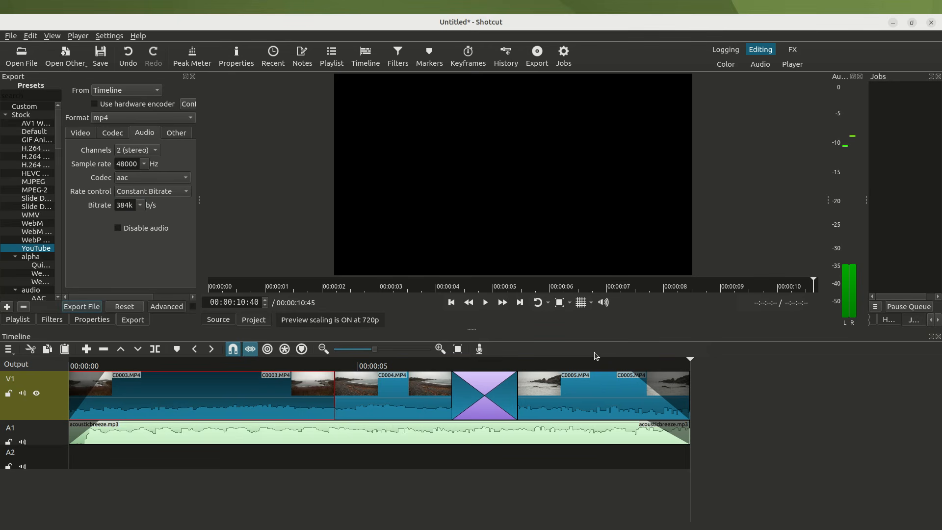